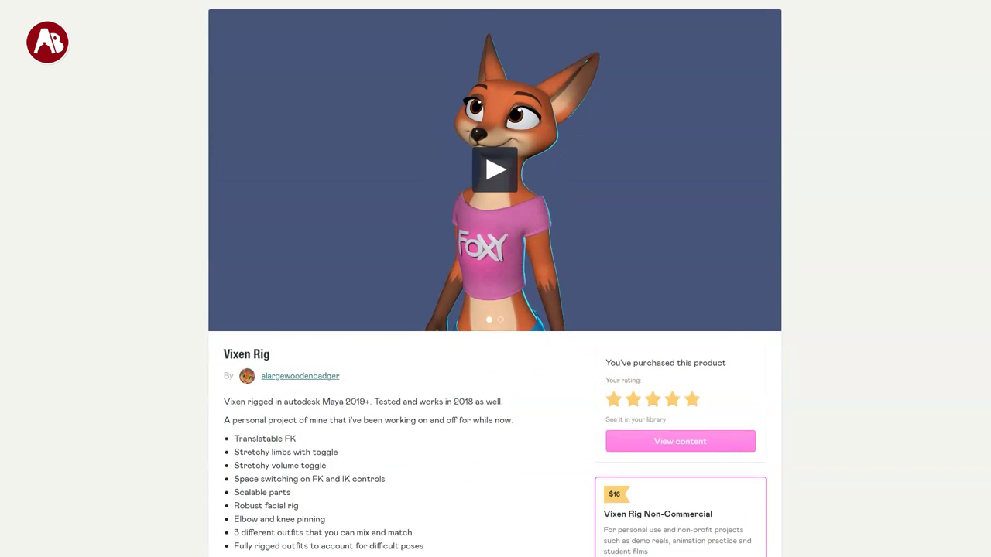
# Play the Vixen rig's preview videos on the product page and skip ahead through the second clip
pyautogui.click(520, 219)
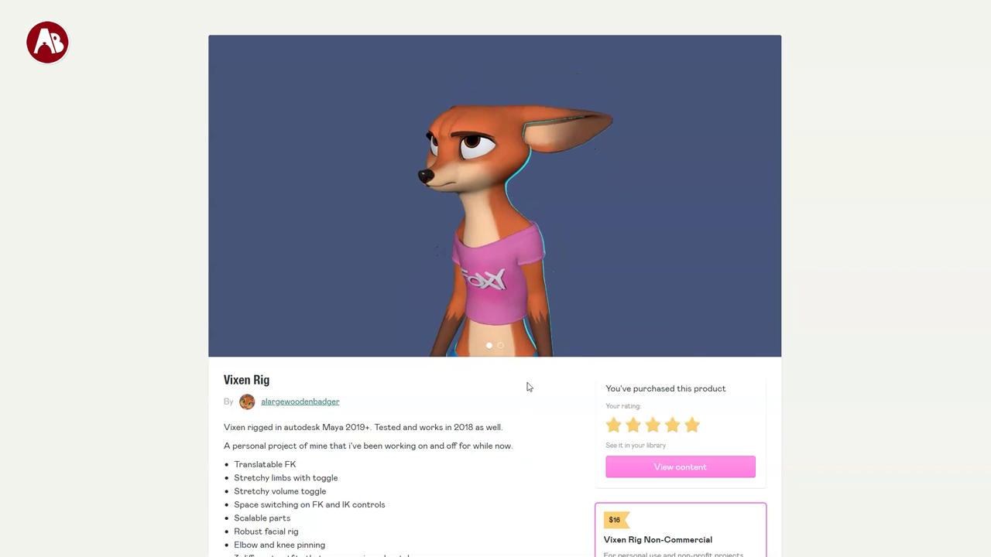
pyautogui.click(770, 195)
pyautogui.click(450, 287)
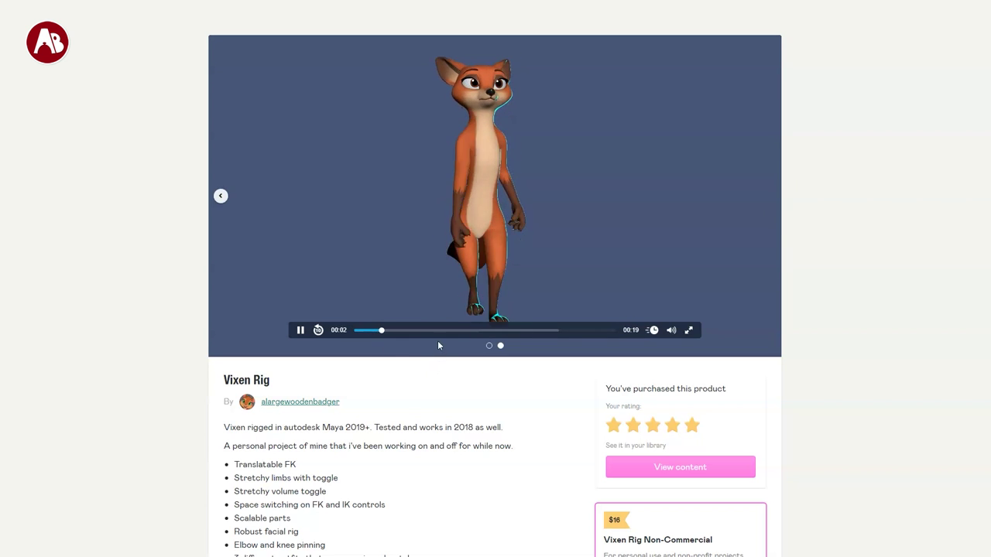
pyautogui.click(428, 330)
pyautogui.click(511, 331)
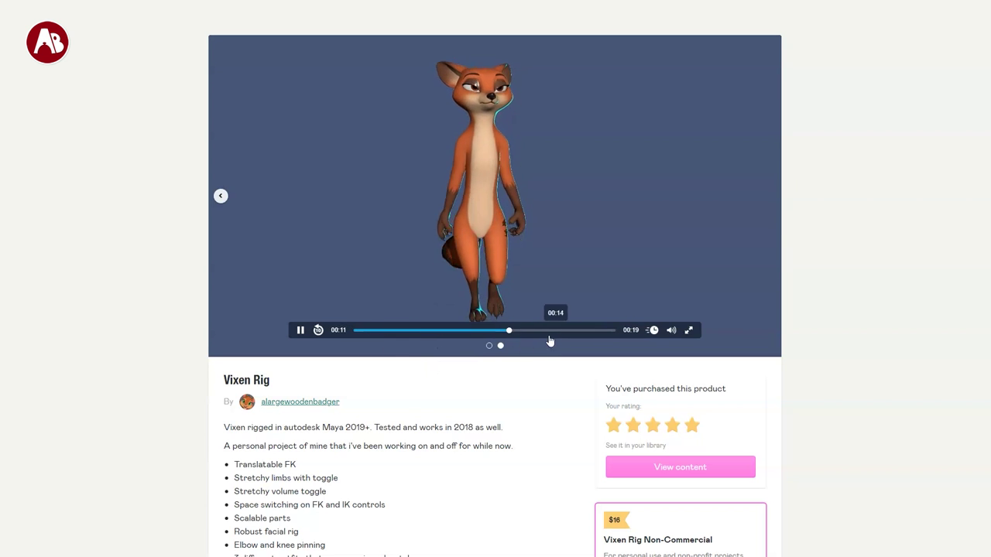
pyautogui.click(219, 195)
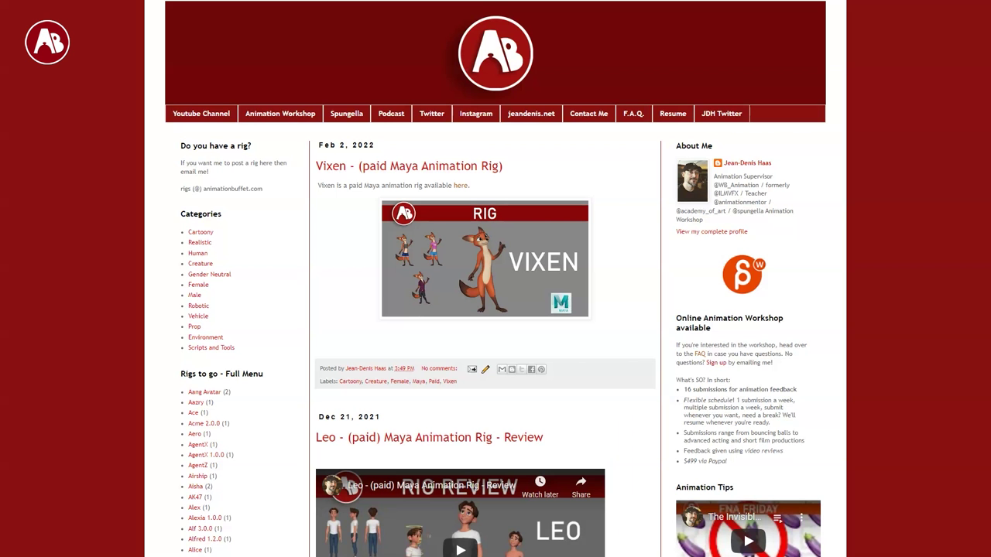
# Browse the blog's posts of paid and free Maya animation rigs and their reviews
pyautogui.scroll(-18, 485, 279)
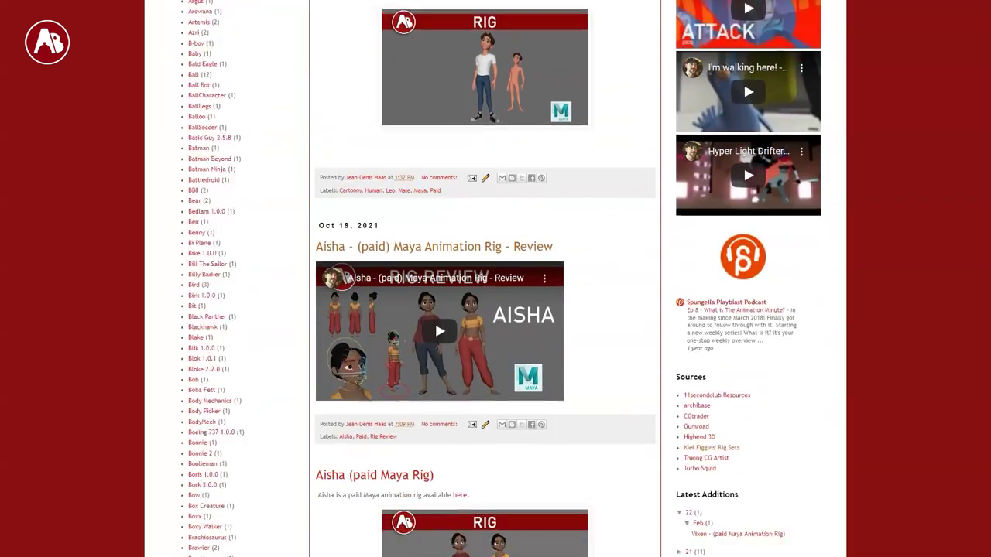
pyautogui.scroll(-16, 484, 309)
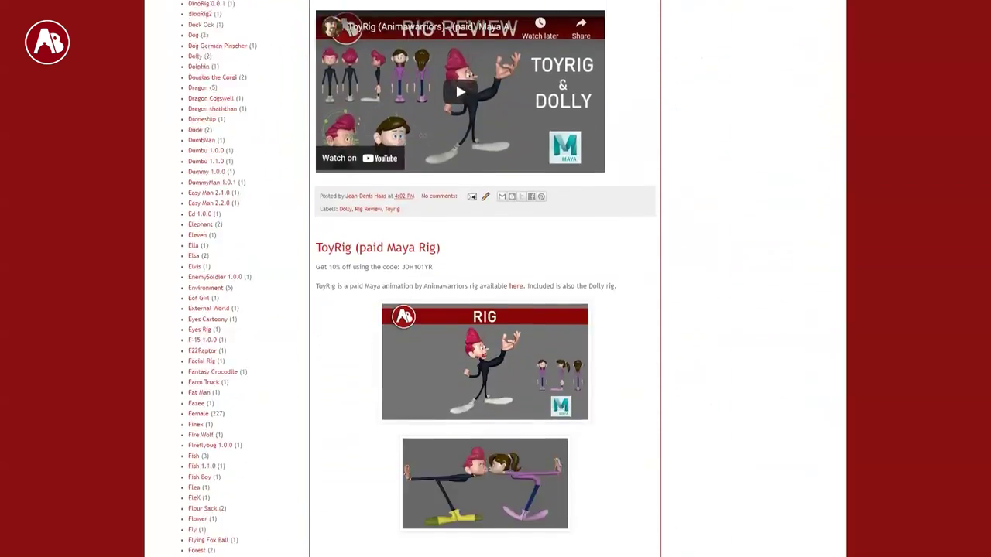
pyautogui.scroll(-11, 484, 309)
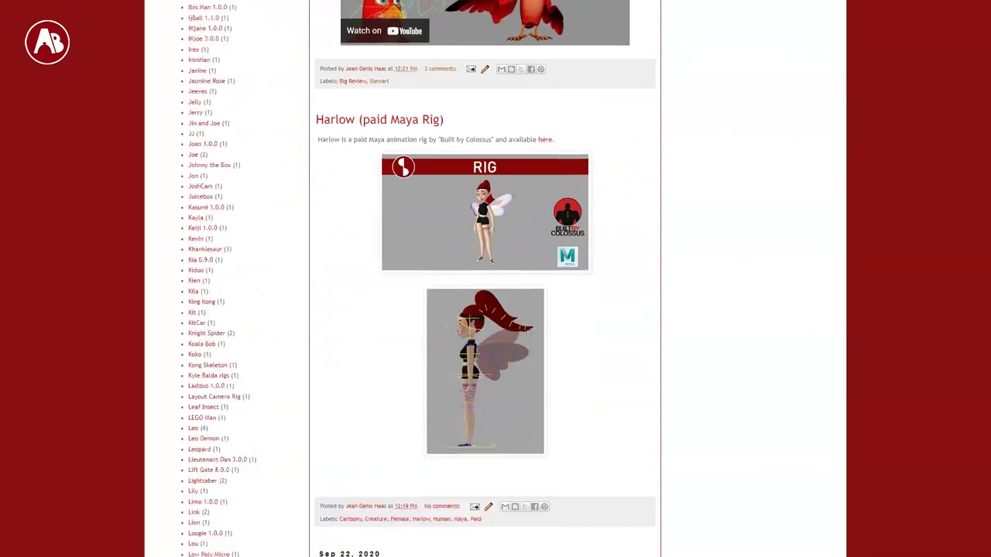
pyautogui.scroll(-13, 485, 309)
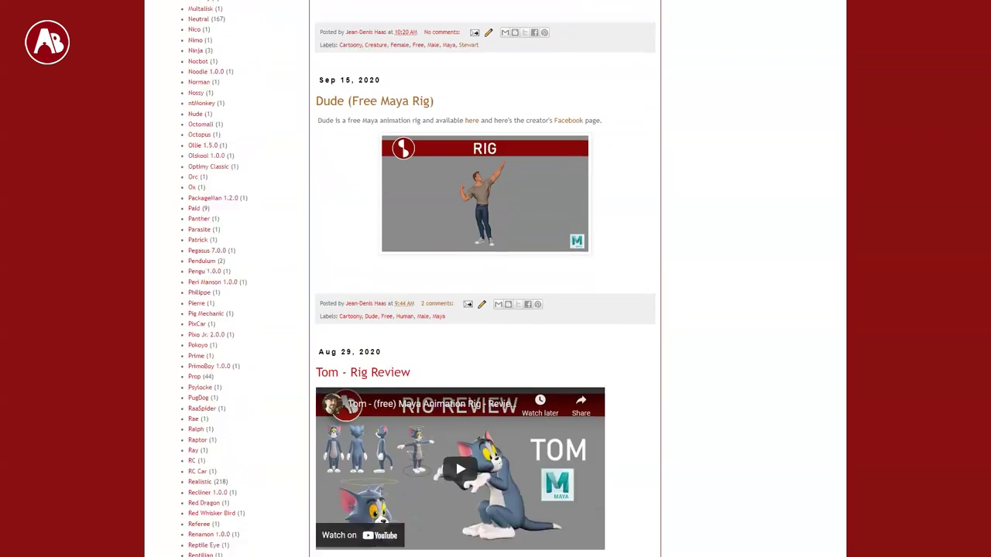
pyautogui.scroll(-14, 485, 310)
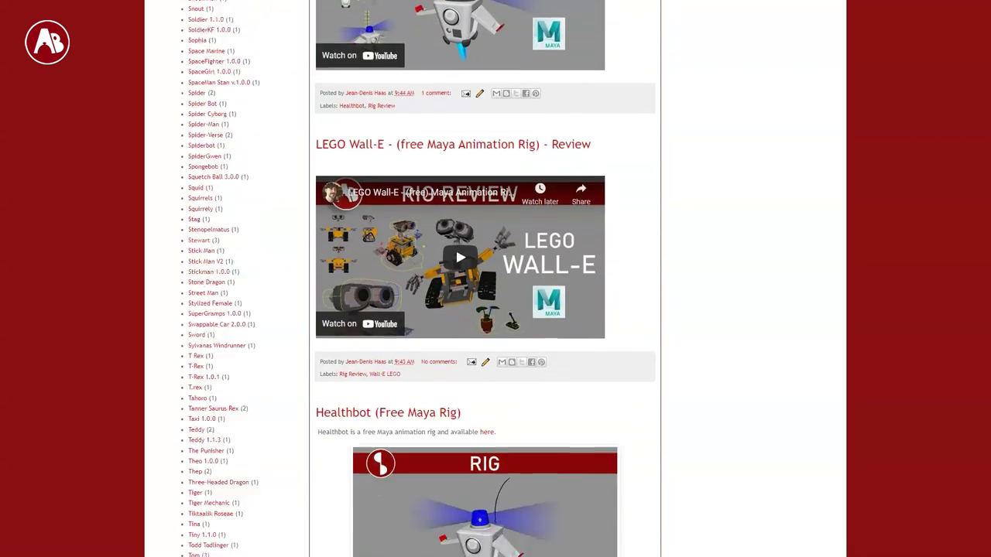
pyautogui.scroll(-10, 484, 310)
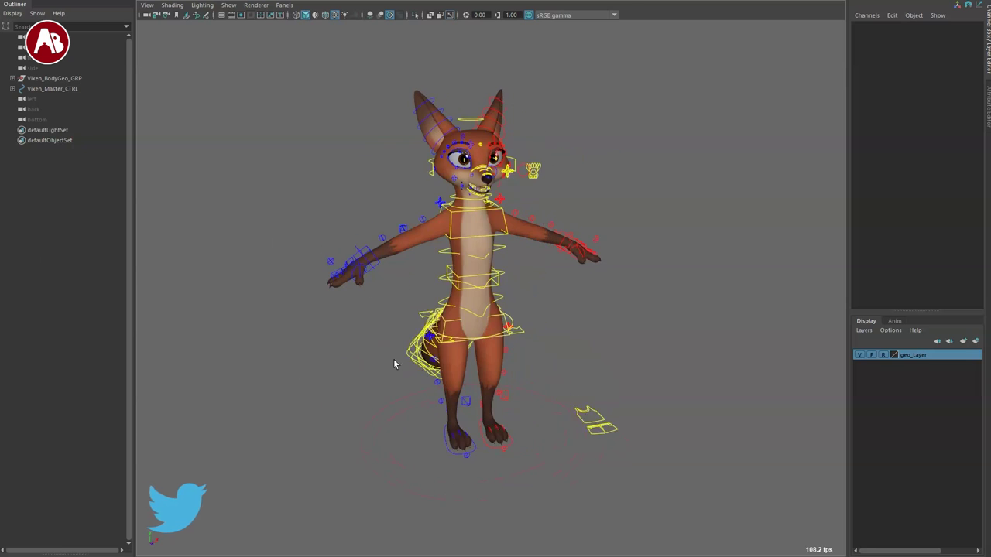
pyautogui.click(128, 0)
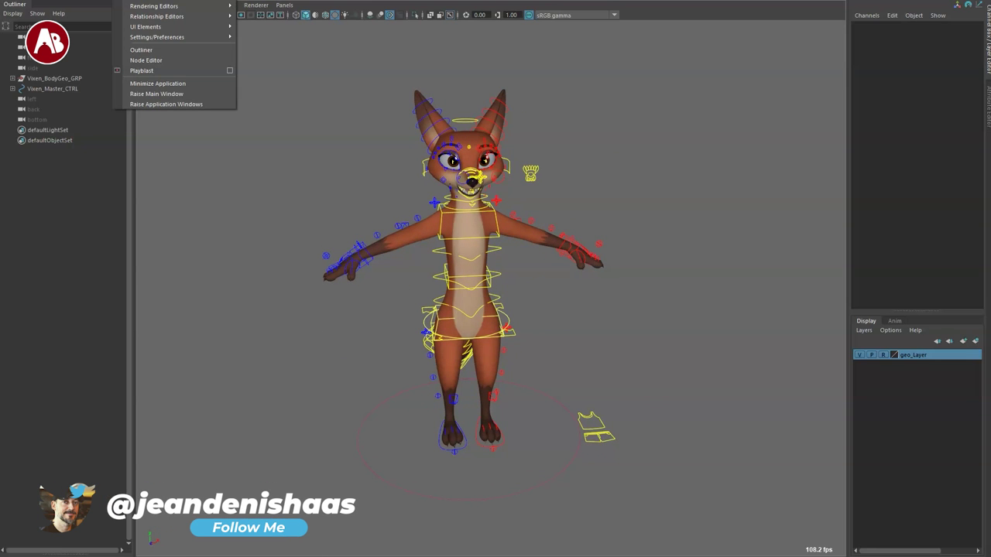
pyautogui.moveTo(154, 0)
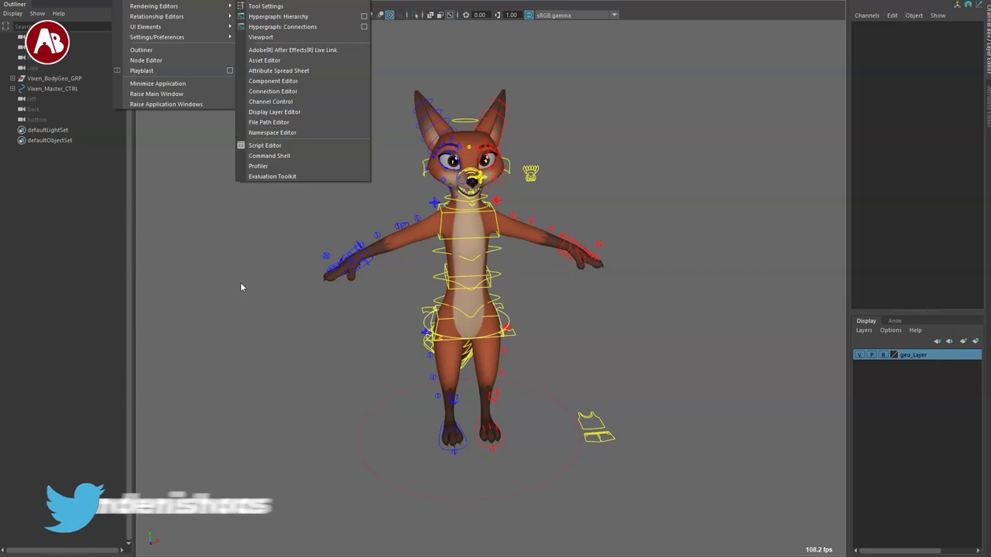
pyautogui.click(245, 302)
# Select the clothing visibility control beside the fox's feet and set its Top outfit to Foxy
pyautogui.keyDown('alt'); pyautogui.moveTo(426, 410); pyautogui.dragTo(481, 392); pyautogui.keyUp('alt')
pyautogui.scroll(2, 349, 377)
pyautogui.scroll(2, 481, 393)
pyautogui.moveTo(605, 414); pyautogui.dragTo(616, 469)
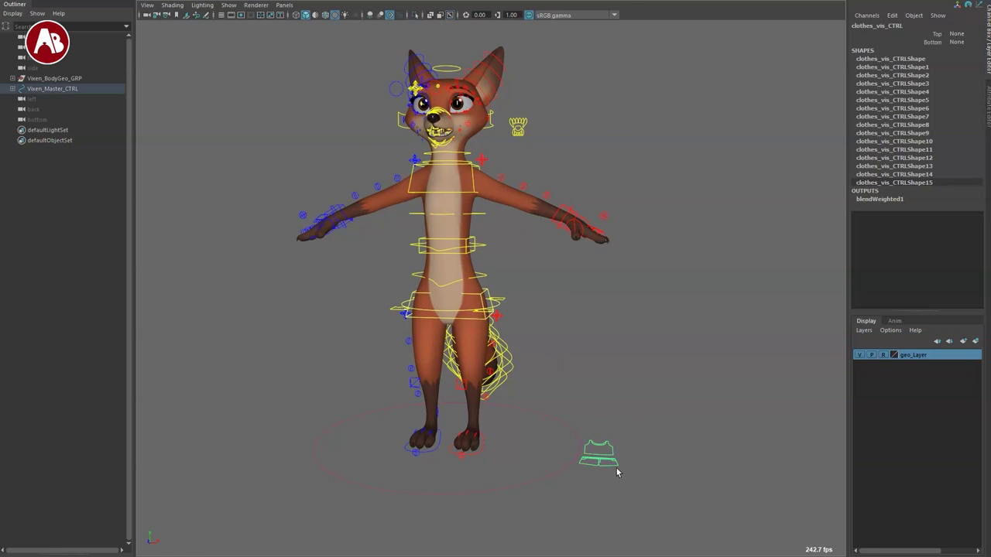
pyautogui.keyDown('alt'); pyautogui.moveTo(594, 403); pyautogui.dragTo(627, 405, button='middle'); pyautogui.keyUp('alt')
pyautogui.click(959, 34)
pyautogui.click(966, 53)
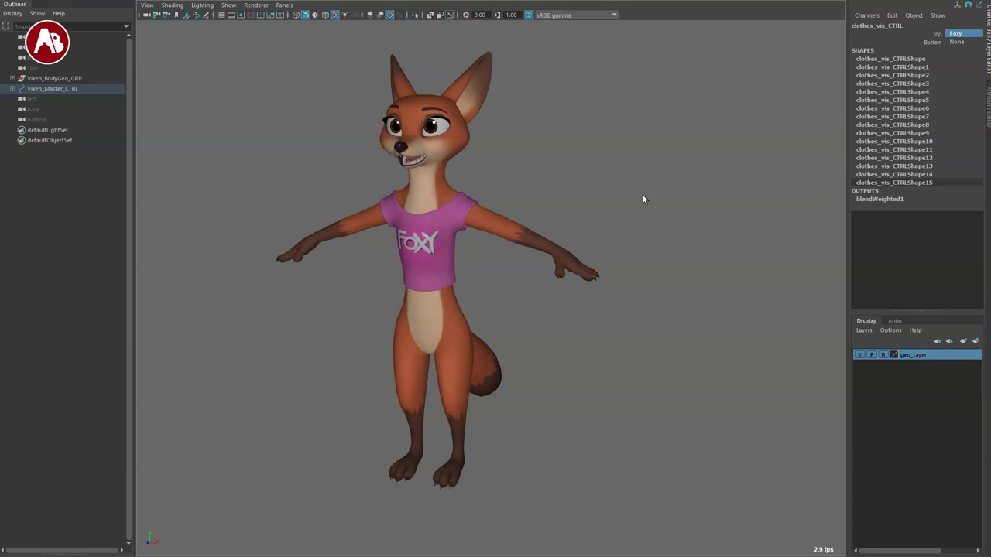
# Set the Top outfit to Grunge and view the character from another angle
pyautogui.keyDown('alt'); pyautogui.moveTo(642, 195); pyautogui.dragTo(687, 194); pyautogui.keyUp('alt')
pyautogui.click(958, 43)
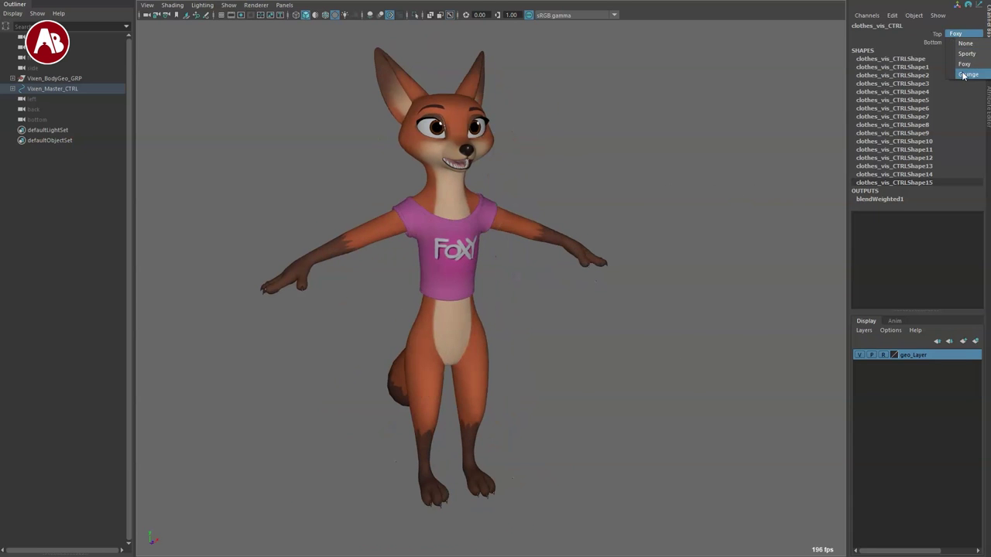
pyautogui.click(963, 75)
pyautogui.keyDown('alt'); pyautogui.moveTo(458, 324); pyautogui.dragTo(325, 314); pyautogui.keyUp('alt')
# Dress the character in the complete Sporty outfit by setting both Bottom and Top to Sporty
pyautogui.click(962, 41)
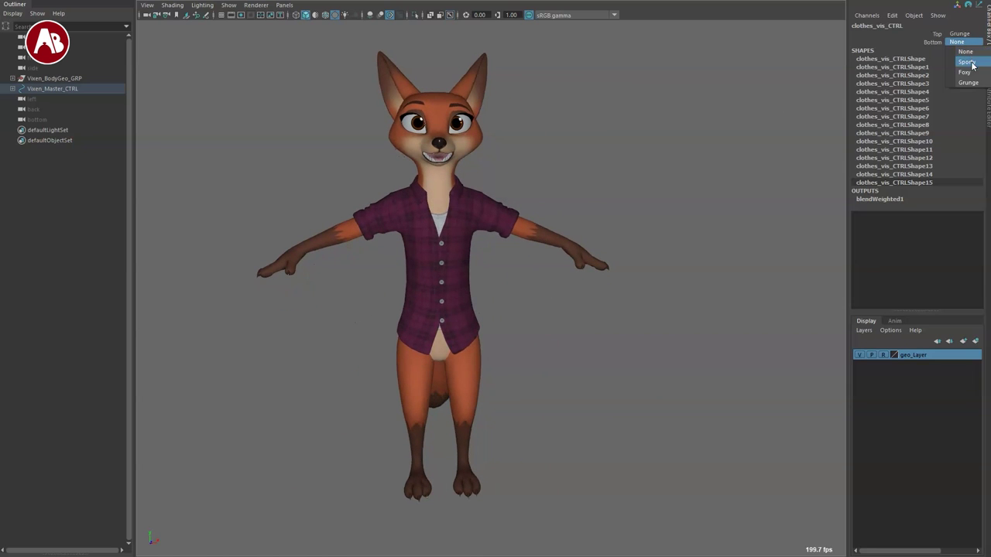
pyautogui.click(972, 65)
pyautogui.keyDown('alt'); pyautogui.moveTo(604, 325); pyautogui.dragTo(688, 266); pyautogui.keyUp('alt')
pyautogui.click(957, 35)
pyautogui.click(967, 55)
pyautogui.moveTo(643, 311)
pyautogui.keyDown('alt'); pyautogui.mouseDown()
pyautogui.moveTo(621, 315)
pyautogui.moveTo(633, 314)
pyautogui.mouseUp(); pyautogui.keyUp('alt')
# Change both the Top and Bottom clothing to Foxy
pyautogui.click(960, 33)
pyautogui.click(966, 59)
pyautogui.click(957, 34)
pyautogui.click(965, 65)
pyautogui.moveTo(959, 44); pyautogui.dragTo(964, 71)
pyautogui.click(965, 72)
pyautogui.moveTo(561, 352)
pyautogui.keyDown('alt'); pyautogui.mouseDown()
pyautogui.moveTo(704, 359)
pyautogui.moveTo(625, 374)
pyautogui.moveTo(572, 350)
pyautogui.mouseUp(); pyautogui.keyUp('alt')
# Change both the Bottom and Top clothing to Grunge
pyautogui.click(958, 44)
pyautogui.click(966, 85)
pyautogui.click(959, 35)
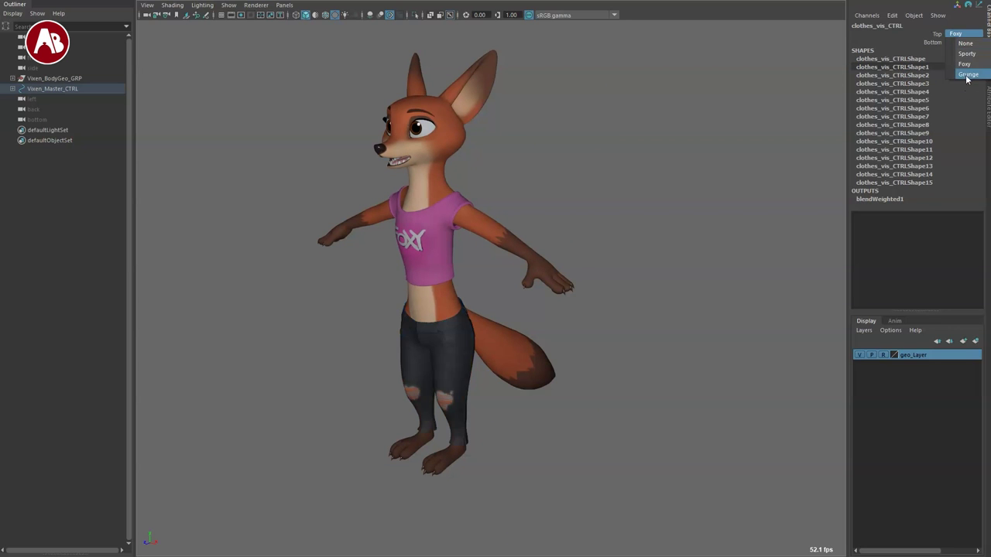
pyautogui.click(967, 76)
pyautogui.moveTo(585, 287)
pyautogui.keyDown('alt'); pyautogui.mouseDown()
pyautogui.moveTo(671, 268)
pyautogui.moveTo(602, 271)
pyautogui.moveTo(599, 281)
pyautogui.mouseUp(); pyautogui.keyUp('alt')
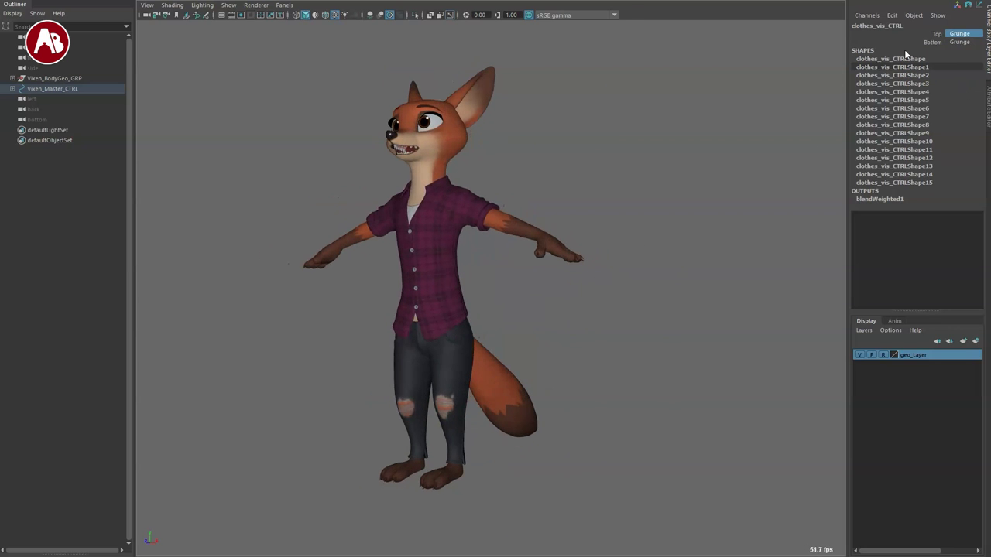
# Combine the Foxy top with the Grunge bottom
pyautogui.click(961, 35)
pyautogui.click(961, 67)
pyautogui.moveTo(559, 284)
pyautogui.keyDown('alt'); pyautogui.mouseDown()
pyautogui.moveTo(648, 295)
pyautogui.moveTo(548, 299)
pyautogui.mouseUp(); pyautogui.keyUp('alt')
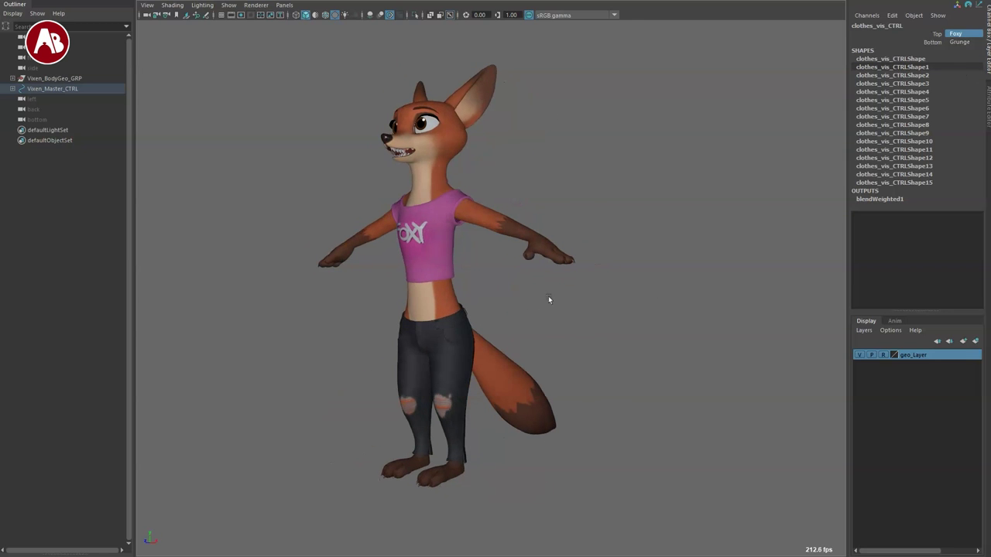
# Mix the outfits by setting Top to Sporty and Bottom to Foxy
pyautogui.click(956, 33)
pyautogui.click(965, 54)
pyautogui.click(960, 42)
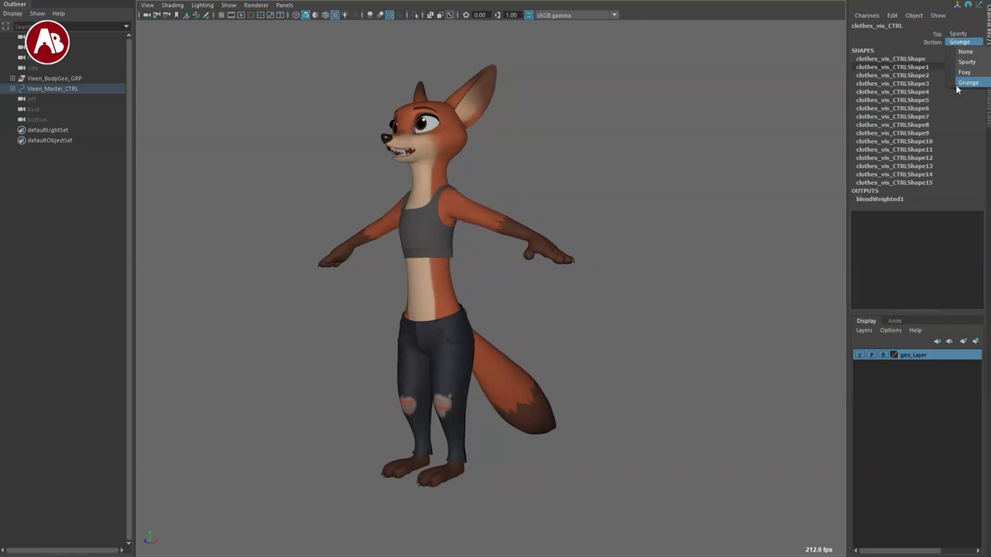
pyautogui.click(964, 72)
pyautogui.keyDown('alt'); pyautogui.moveTo(534, 320); pyautogui.dragTo(577, 322); pyautogui.keyUp('alt')
# Remove all clothing by setting both Bottom and Top to None
pyautogui.click(957, 41)
pyautogui.click(963, 54)
pyautogui.click(957, 34)
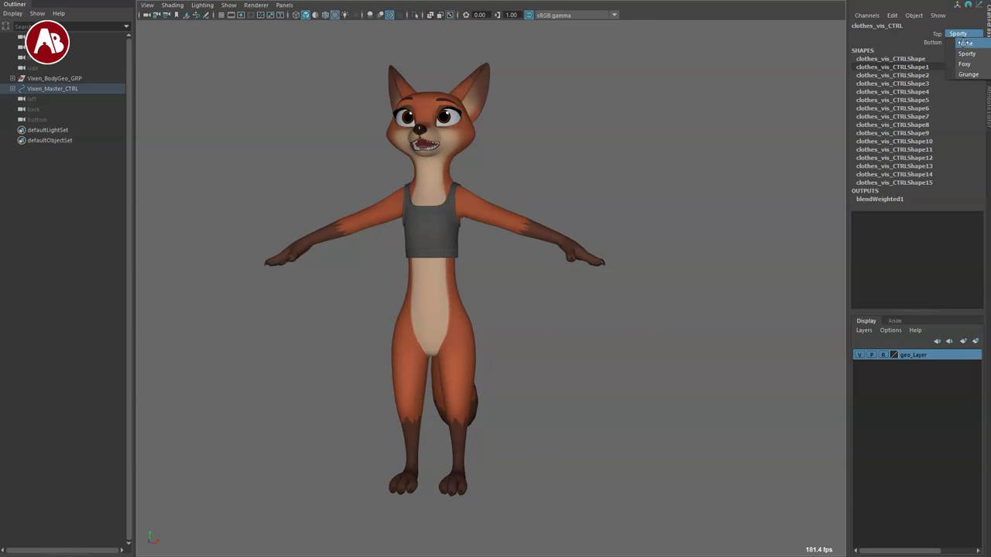
pyautogui.click(965, 43)
pyautogui.keyDown('alt'); pyautogui.moveTo(457, 325); pyautogui.dragTo(426, 339); pyautogui.keyUp('alt')
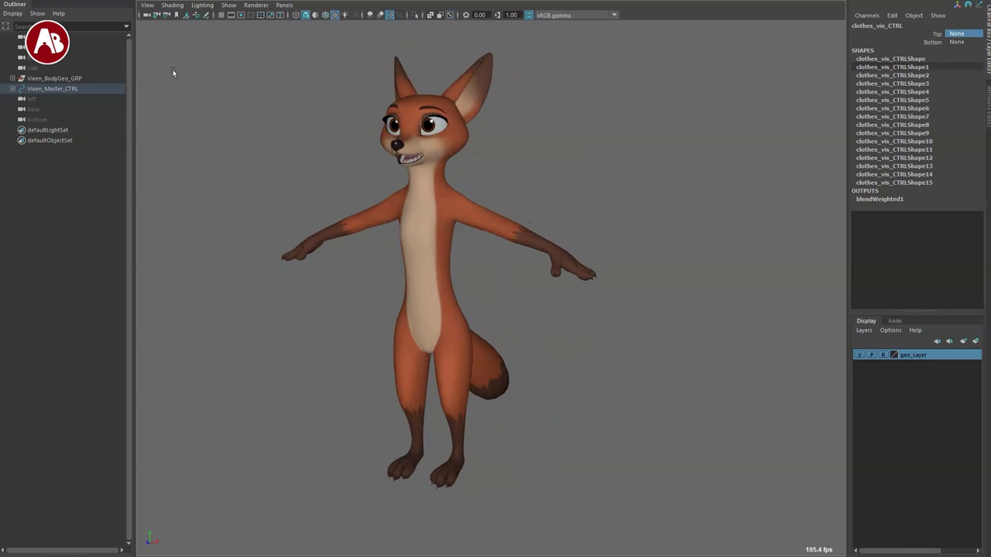
# Scale the whole character down uniformly with the master control around its feet and deselect it
pyautogui.click(587, 446)
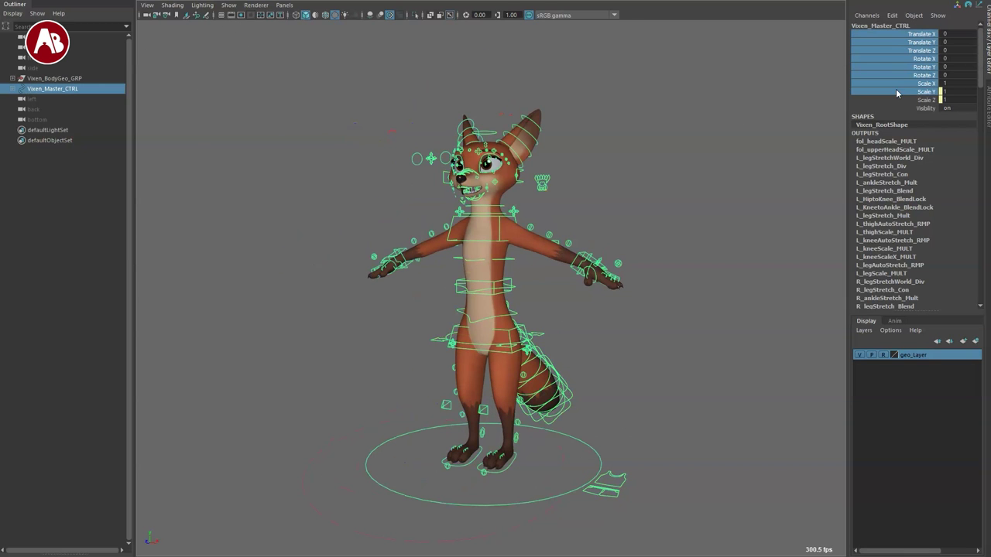
pyautogui.click(664, 223)
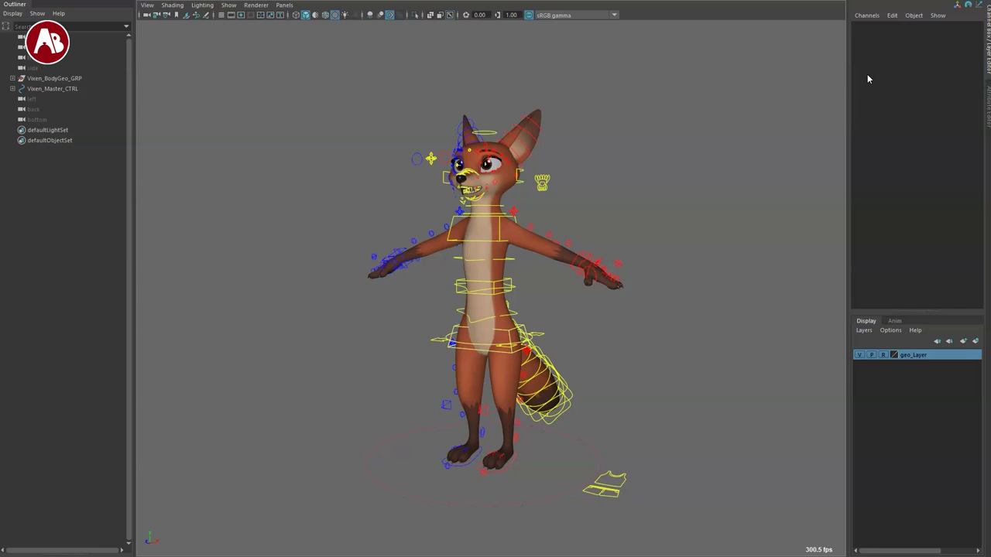
pyautogui.click(596, 431)
pyautogui.moveTo(401, 459); pyautogui.dragTo(379, 472, button='middle')
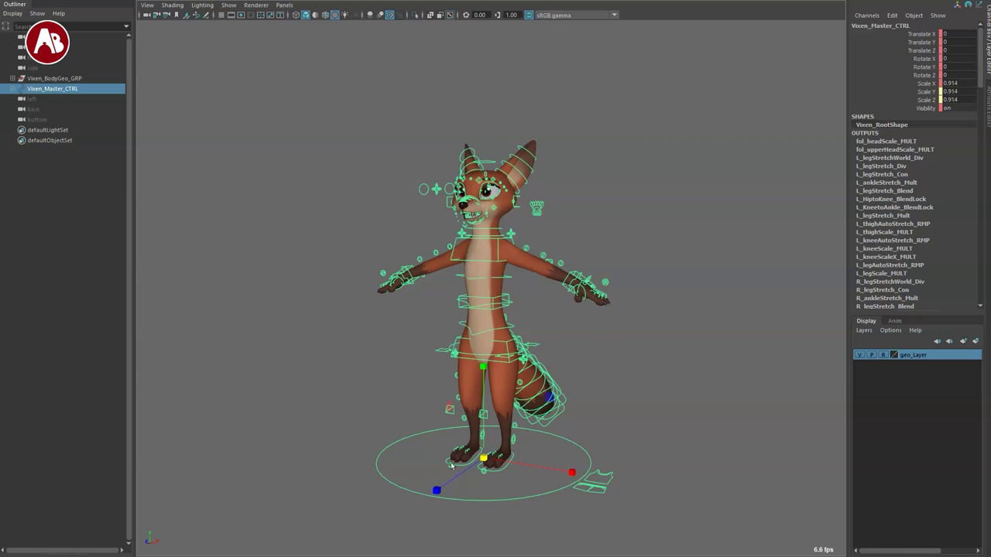
pyautogui.moveTo(325, 463); pyautogui.dragTo(135, 455, button='middle')
pyautogui.click(251, 397)
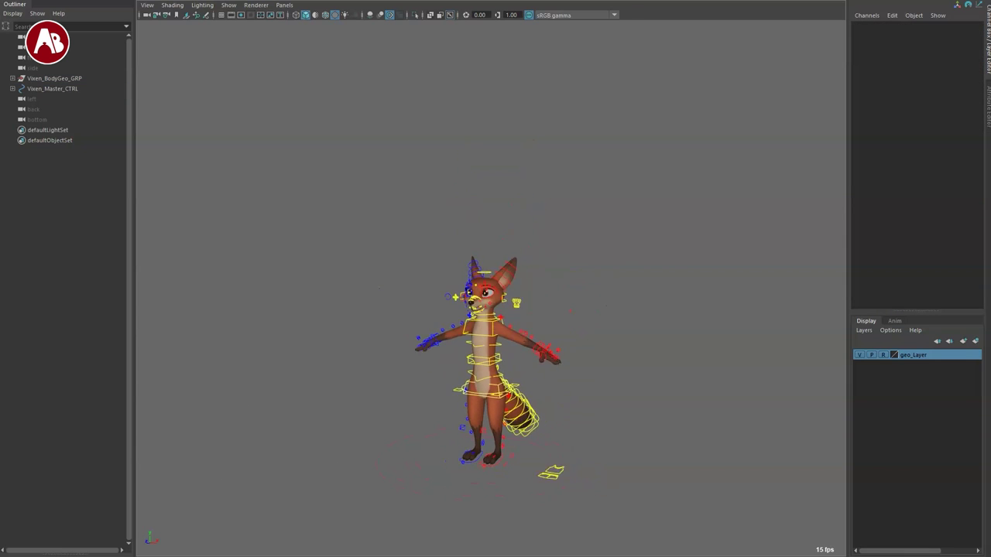
# Undo the scaling of the master control and clear the selection
pyautogui.hotkey('ctrl', 'z')
pyautogui.hotkey('ctrl', 'z')
pyautogui.hotkey('ctrl', 'z')
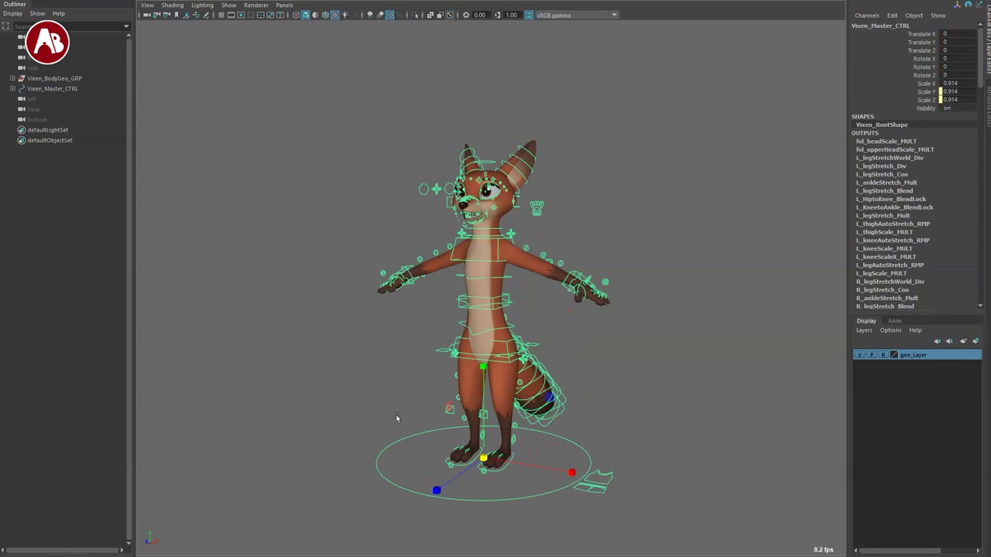
pyautogui.click(395, 415)
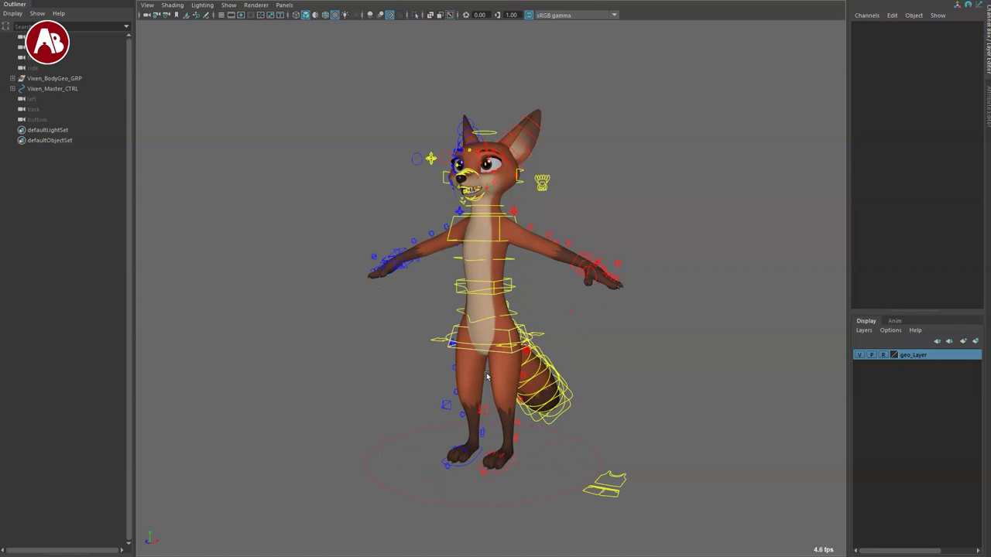
# Move the whole rig upward with the master control by about 11 units in Y, and undo the move
pyautogui.moveTo(565, 455); pyautogui.dragTo(618, 441)
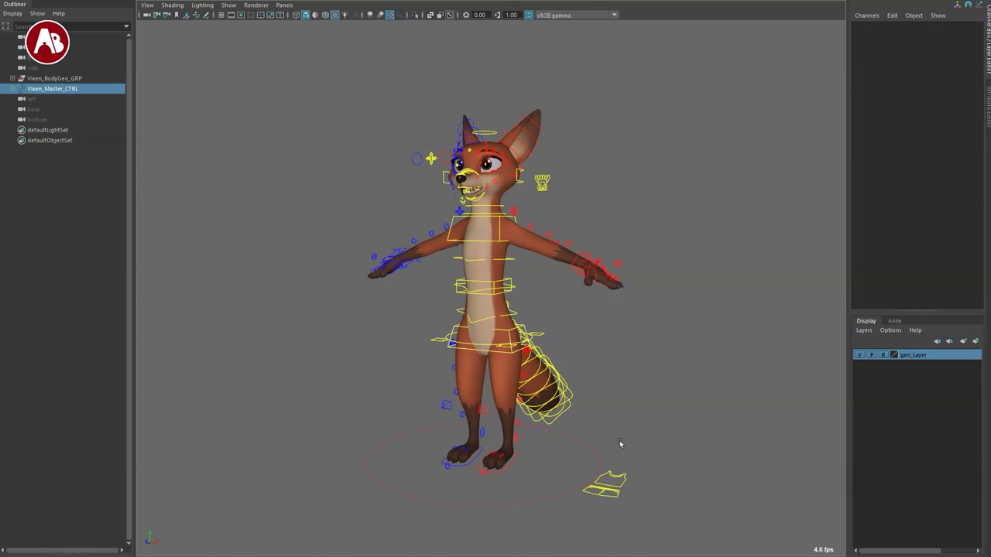
pyautogui.press('w')
pyautogui.moveTo(484, 458); pyautogui.dragTo(471, 423)
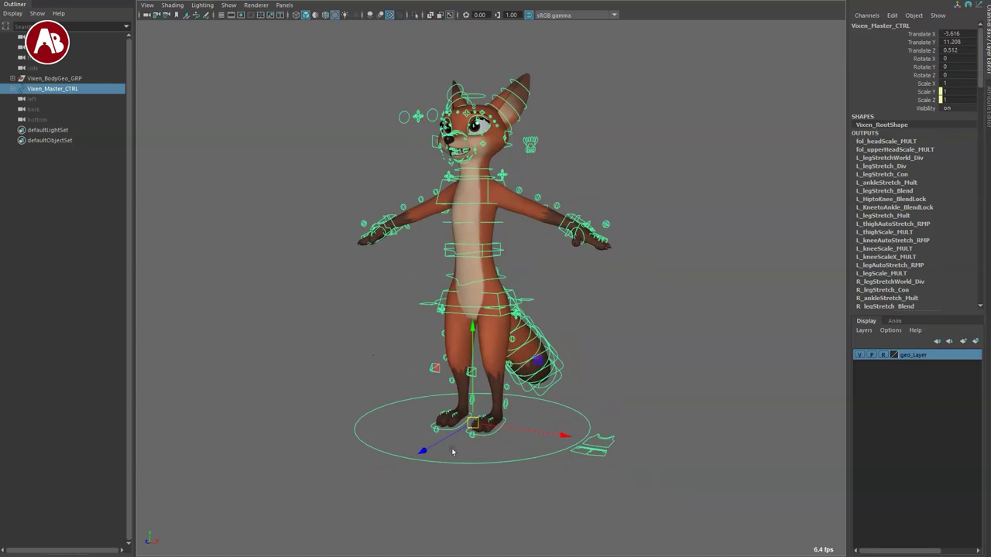
pyautogui.hotkey('ctrl', 'z')
# Lower the master control about 46 units in Y, undo the move, and reselect the control to check its channels
pyautogui.scroll(-2, 468, 371)
pyautogui.keyDown('alt'); pyautogui.moveTo(468, 379); pyautogui.dragTo(459, 405); pyautogui.keyUp('alt')
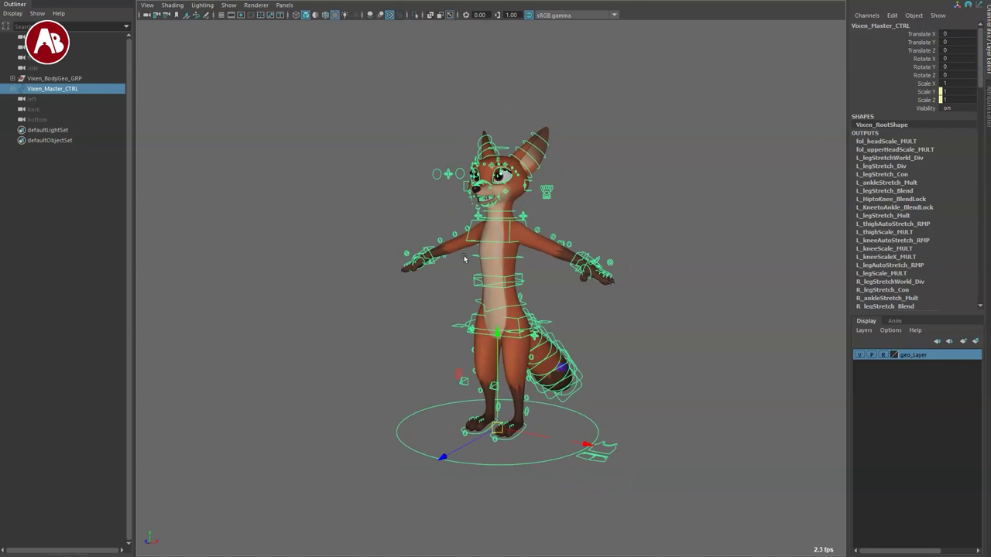
pyautogui.moveTo(499, 339); pyautogui.dragTo(478, 399)
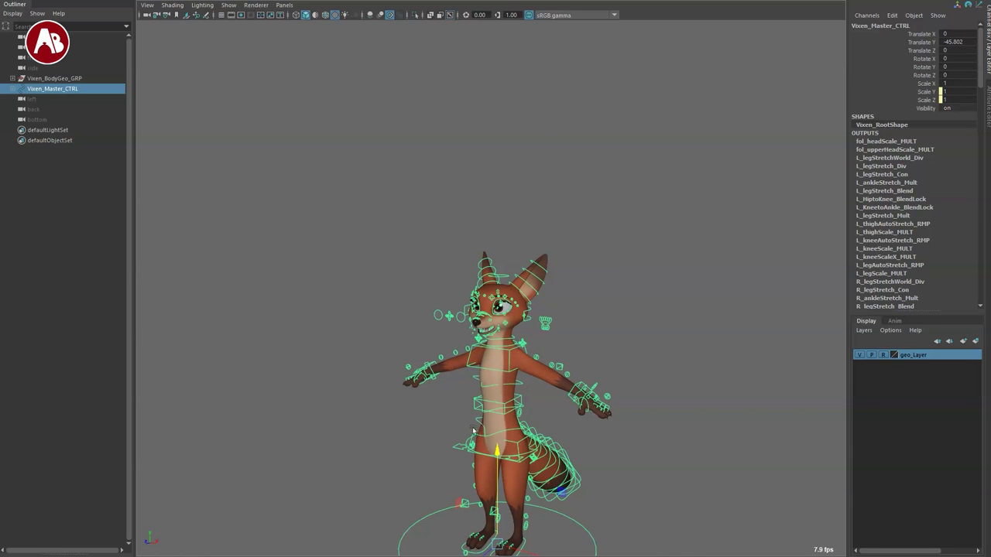
pyautogui.hotkey('ctrl', 'z')
pyautogui.hotkey('ctrl', 'z')
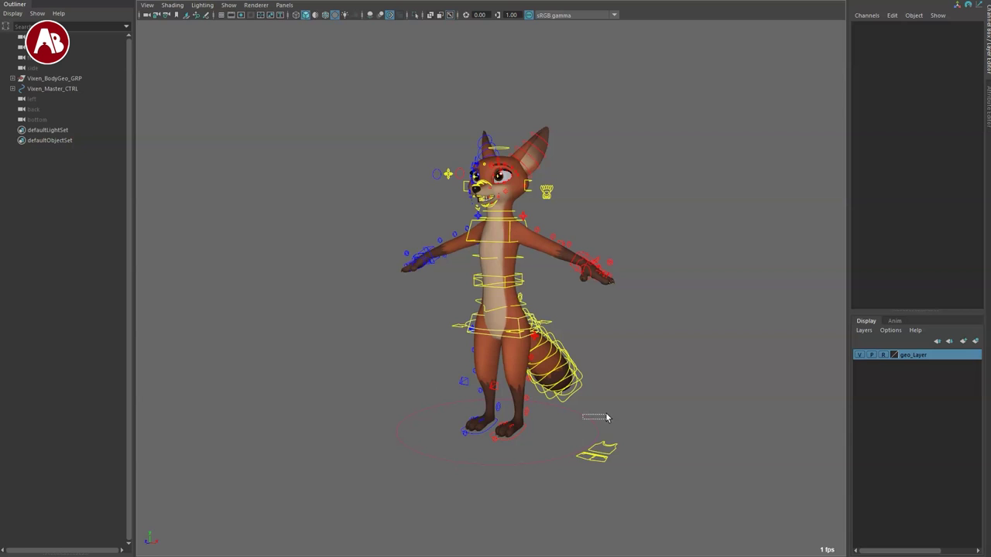
pyautogui.moveTo(607, 418); pyautogui.dragTo(382, 408)
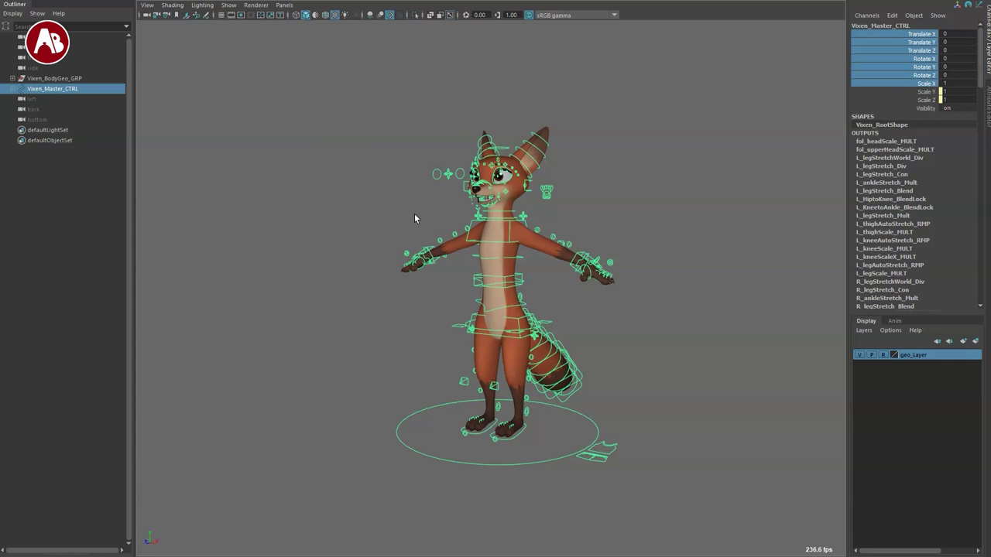
pyautogui.click(362, 174)
# Select the left leg IK control at the foot and examine its channels
pyautogui.keyDown('alt'); pyautogui.moveTo(404, 391); pyautogui.dragTo(448, 424, button='right'); pyautogui.keyUp('alt')
pyautogui.keyDown('alt'); pyautogui.moveTo(393, 389); pyautogui.dragTo(482, 355, button='right'); pyautogui.keyUp('alt')
pyautogui.keyDown('alt'); pyautogui.moveTo(482, 355); pyautogui.dragTo(495, 245, button='middle'); pyautogui.keyUp('alt')
pyautogui.keyDown('alt'); pyautogui.moveTo(495, 245); pyautogui.dragTo(523, 445, button='right'); pyautogui.keyUp('alt')
pyautogui.keyDown('alt'); pyautogui.moveTo(522, 445); pyautogui.dragTo(519, 343, button='middle'); pyautogui.keyUp('alt')
pyautogui.keyDown('alt'); pyautogui.moveTo(520, 342); pyautogui.dragTo(553, 398, button='right'); pyautogui.keyUp('alt')
pyautogui.keyDown('alt'); pyautogui.moveTo(553, 399); pyautogui.dragTo(563, 421); pyautogui.keyUp('alt')
pyautogui.click(602, 422)
pyautogui.press('w')
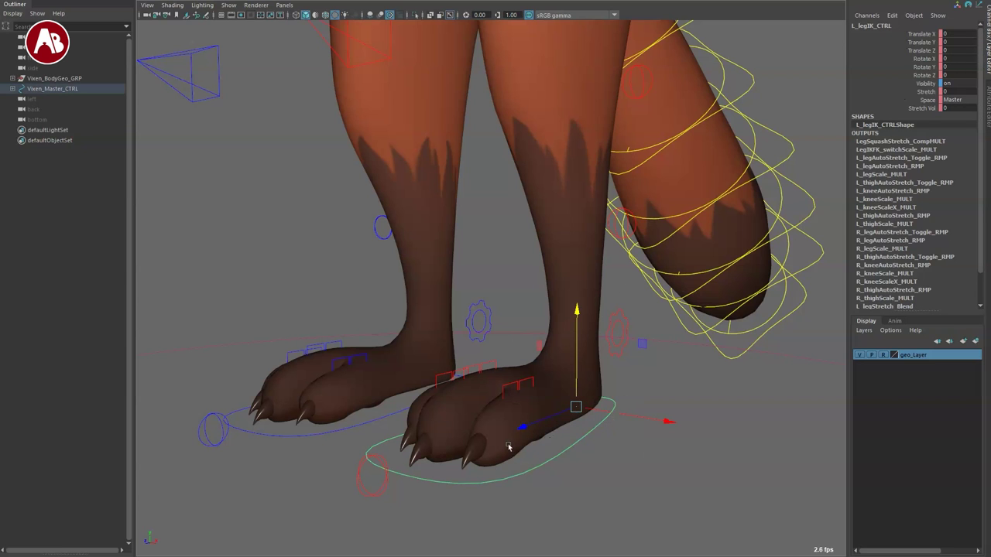
# Select the left leg switch control beside the ankle to check its IK/FK and visibility attributes
pyautogui.keyDown('alt'); pyautogui.moveTo(512, 374); pyautogui.dragTo(434, 441, button='right'); pyautogui.keyUp('alt')
pyautogui.keyDown('alt'); pyautogui.moveTo(433, 442); pyautogui.dragTo(433, 526, button='middle'); pyautogui.keyUp('alt')
pyautogui.keyDown('alt'); pyautogui.moveTo(434, 526); pyautogui.dragTo(407, 438, button='right'); pyautogui.keyUp('alt')
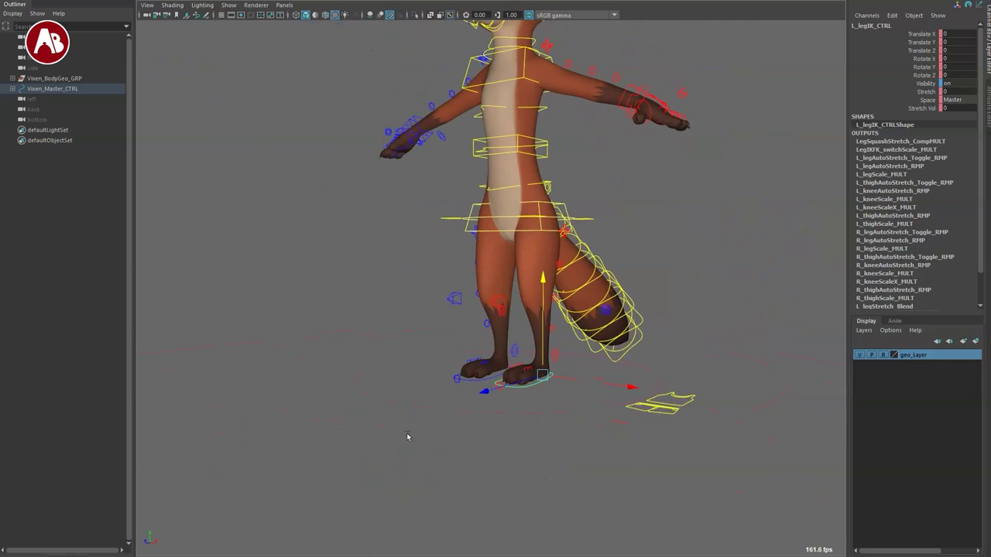
pyautogui.keyDown('alt'); pyautogui.moveTo(407, 438); pyautogui.dragTo(376, 459); pyautogui.keyUp('alt')
pyautogui.keyDown('alt'); pyautogui.moveTo(376, 458); pyautogui.dragTo(372, 484, button='right'); pyautogui.keyUp('alt')
pyautogui.scroll(4, 371, 483)
pyautogui.click(569, 419)
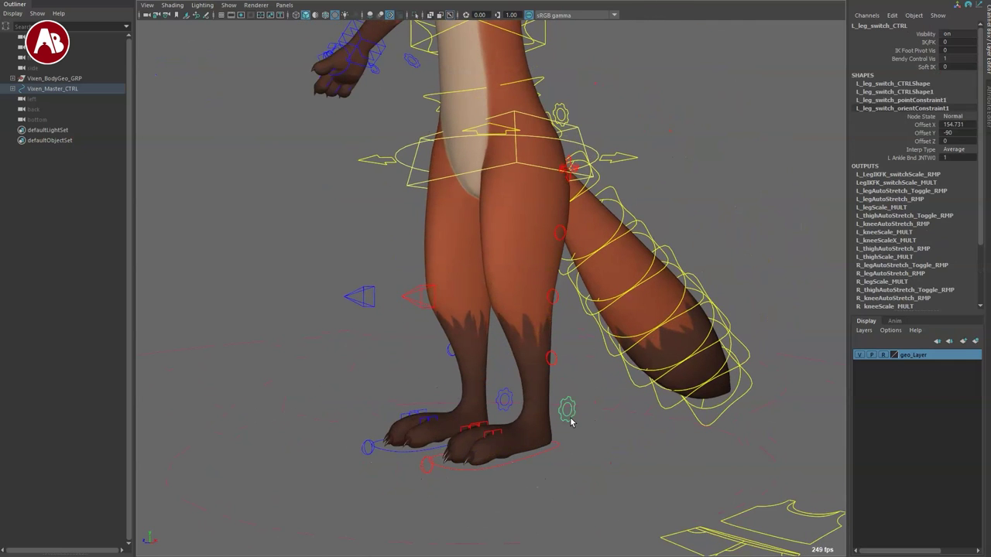
# Select the right leg switch control and examine its Soft IK attribute
pyautogui.keyDown('alt'); pyautogui.moveTo(370, 457); pyautogui.dragTo(389, 453); pyautogui.keyUp('alt')
pyautogui.click(480, 406)
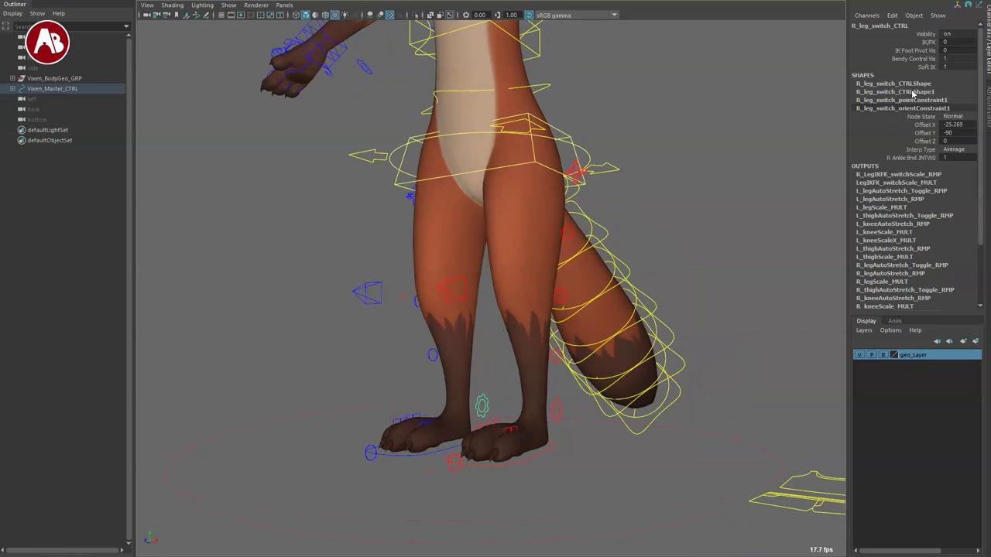
pyautogui.keyDown('alt'); pyautogui.moveTo(450, 356); pyautogui.dragTo(406, 403); pyautogui.keyUp('alt')
pyautogui.keyDown('alt'); pyautogui.moveTo(337, 430); pyautogui.dragTo(345, 431); pyautogui.keyUp('alt')
pyautogui.keyDown('alt'); pyautogui.moveTo(316, 486); pyautogui.dragTo(331, 421); pyautogui.keyUp('alt')
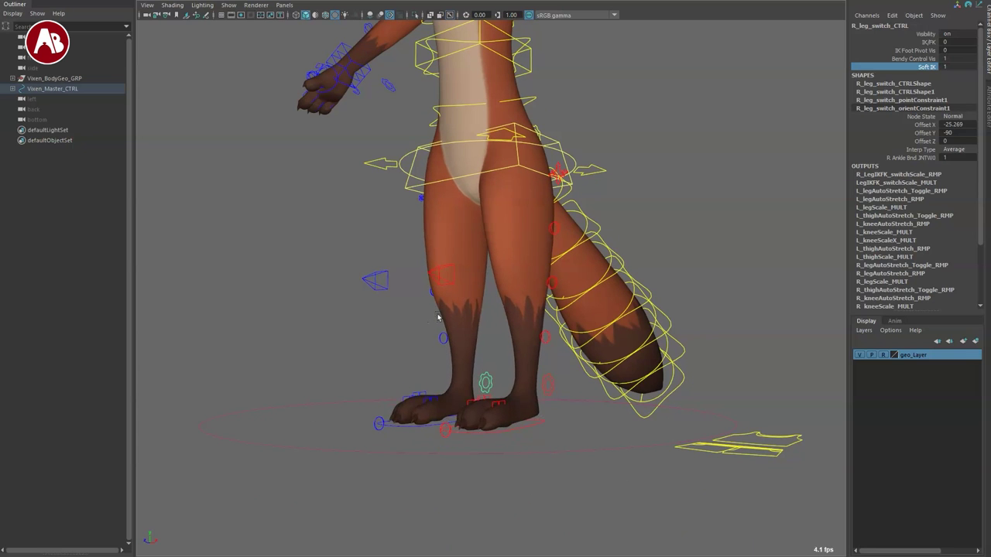
# Select the right leg IK control, try a small vertical move and undo it
pyautogui.click(464, 332)
pyautogui.click(443, 338)
pyautogui.click(434, 419)
pyautogui.moveTo(459, 416); pyautogui.dragTo(460, 407)
pyautogui.hotkey('ctrl', 'z')
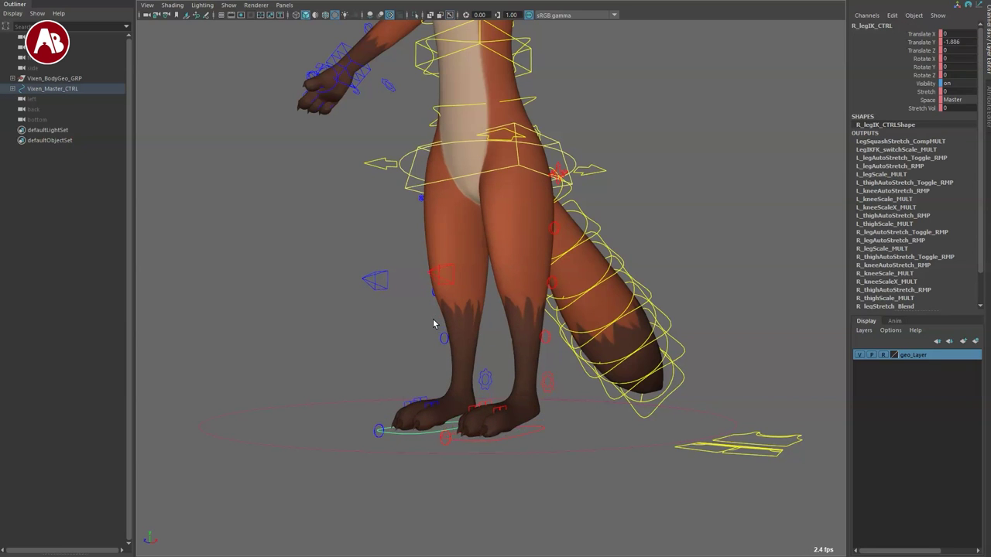
# Test Soft IK by raising the right leg IK control to about 5.8 in Y, lowering it to about -14.6, and undoing the moves
pyautogui.moveTo(434, 306); pyautogui.dragTo(435, 300, button='middle')
pyautogui.moveTo(498, 304); pyautogui.dragTo(487, 327, button='middle')
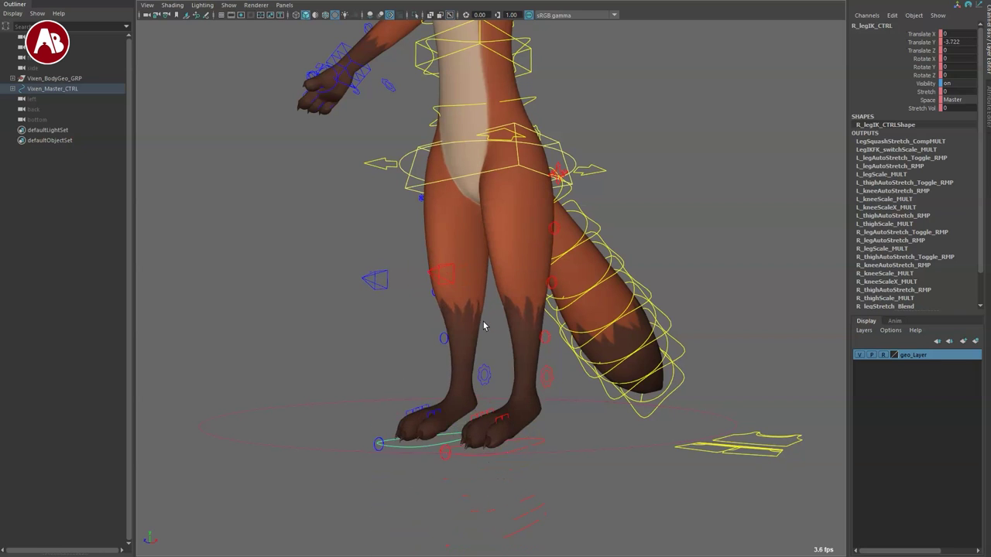
pyautogui.moveTo(436, 308); pyautogui.dragTo(445, 313, button='middle')
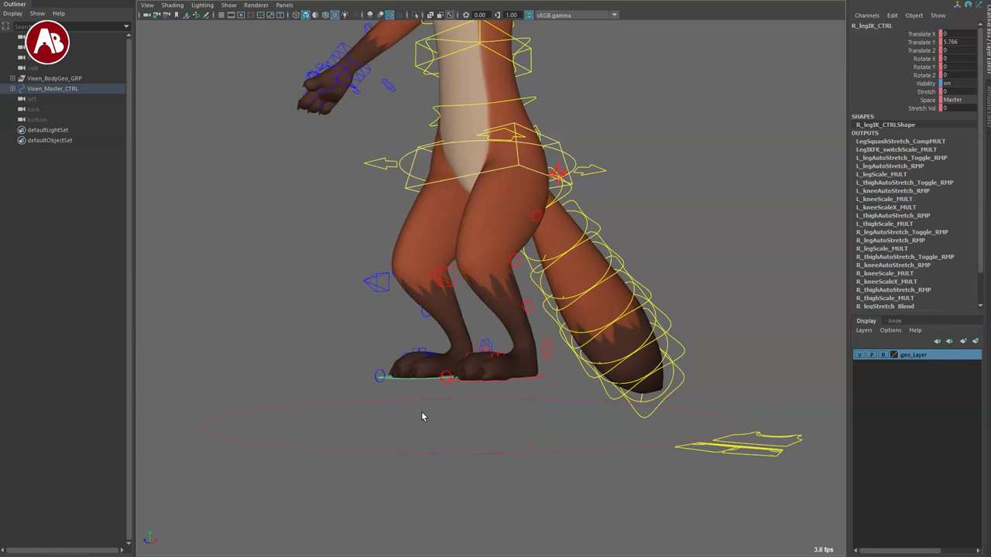
pyautogui.moveTo(388, 475); pyautogui.dragTo(333, 476, button='middle')
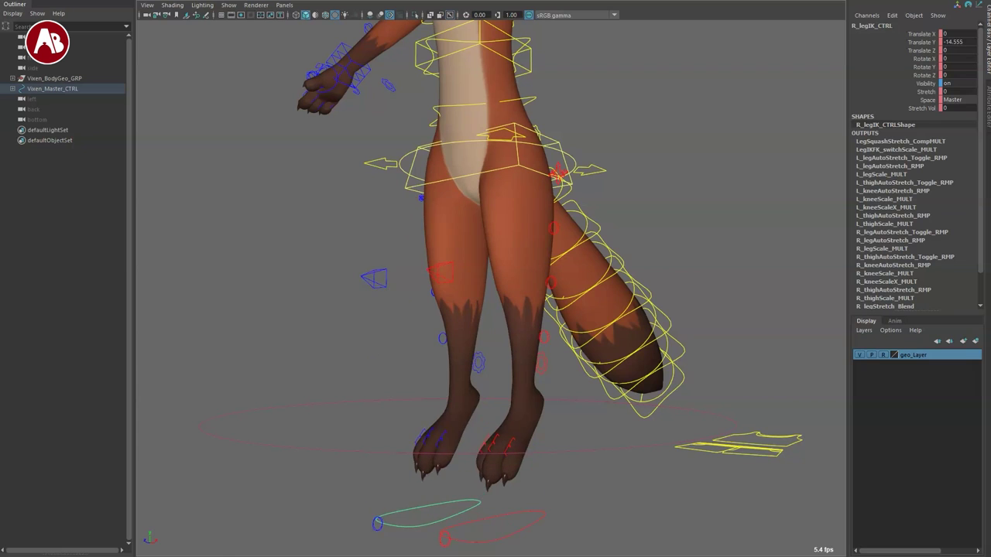
pyautogui.hotkey('ctrl', 'z')
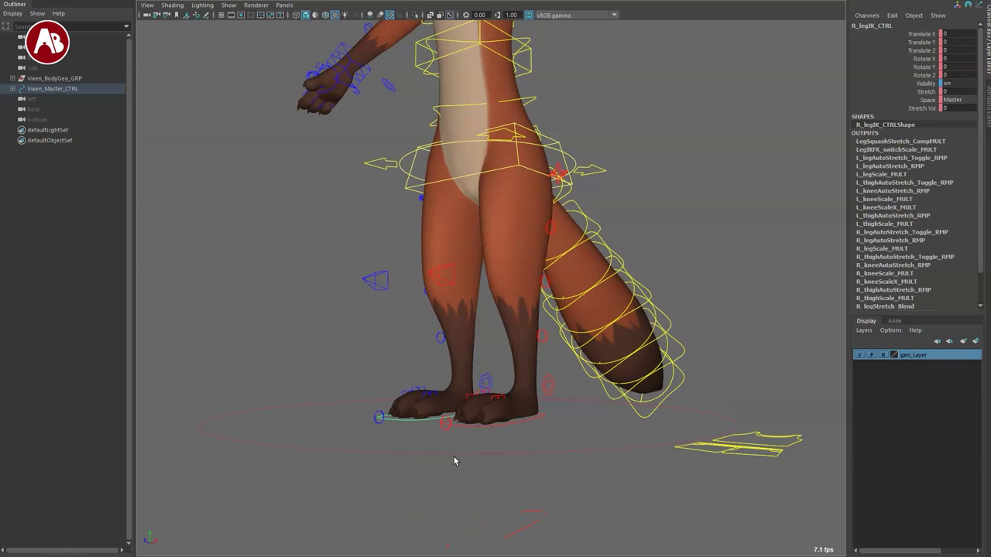
# Select both leg IK controls, lower them about 4.7 units in Y, and undo the move
pyautogui.click(462, 430)
pyautogui.click(453, 424)
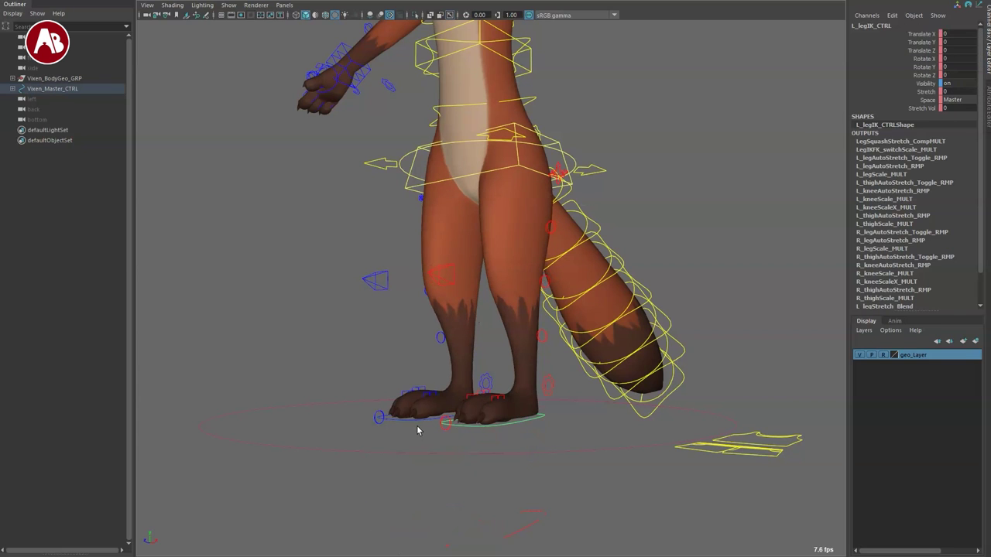
pyautogui.moveTo(464, 457); pyautogui.dragTo(441, 459, button='middle')
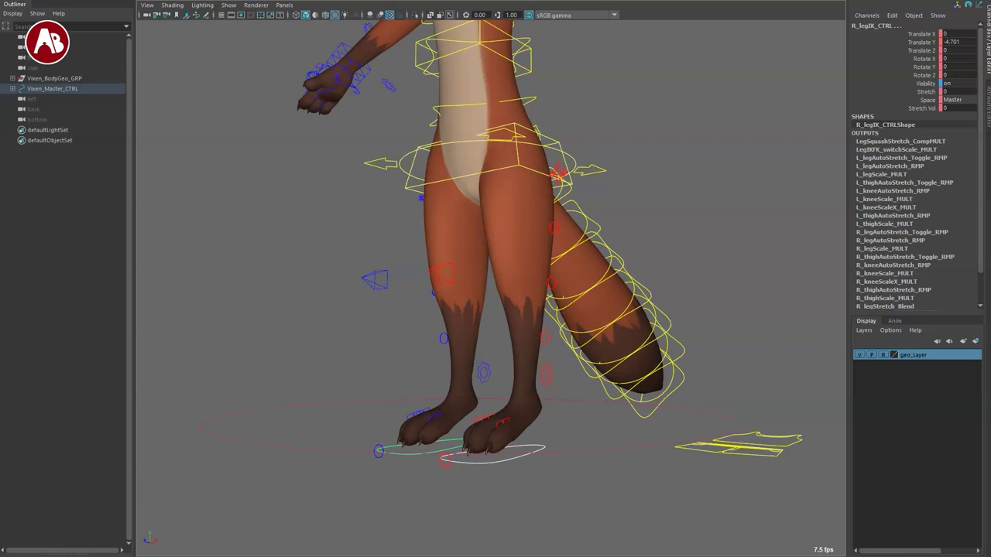
pyautogui.hotkey('ctrl', 'z')
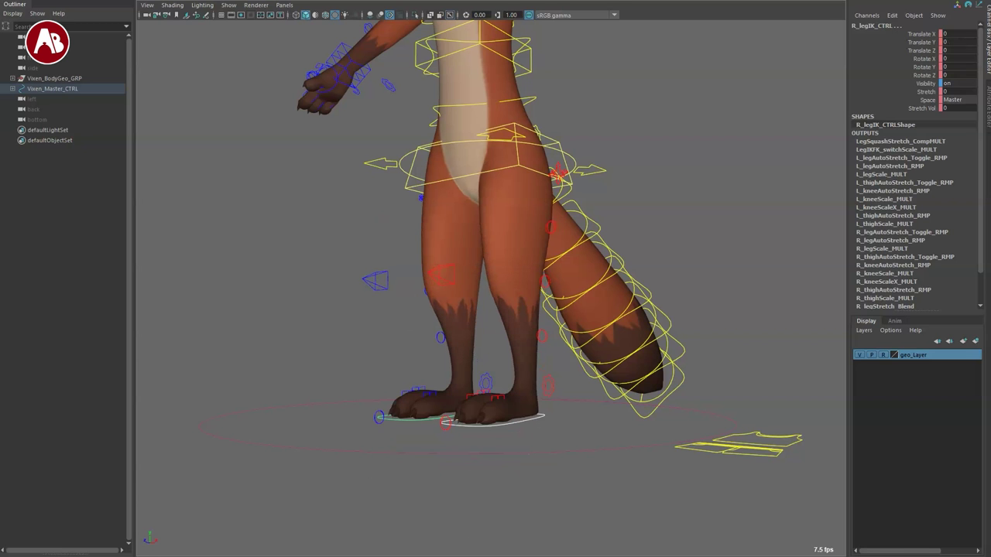
# Lift the left leg IK control about 3.4 units in Y, rotate the foot, and undo the pose
pyautogui.keyDown('alt'); pyautogui.moveTo(332, 430); pyautogui.dragTo(372, 455); pyautogui.keyUp('alt')
pyautogui.keyDown('alt'); pyautogui.moveTo(372, 456); pyautogui.dragTo(456, 446, button='right'); pyautogui.keyUp('alt')
pyautogui.keyDown('alt'); pyautogui.moveTo(456, 447); pyautogui.dragTo(503, 379); pyautogui.keyUp('alt')
pyautogui.click(549, 362)
pyautogui.click(544, 354)
pyautogui.keyDown('alt'); pyautogui.moveTo(610, 350); pyautogui.dragTo(548, 379, button='right'); pyautogui.keyUp('alt')
pyautogui.press('w')
pyautogui.moveTo(550, 371); pyautogui.dragTo(563, 341)
pyautogui.press('e')
pyautogui.moveTo(530, 376); pyautogui.dragTo(502, 377)
pyautogui.moveTo(586, 380); pyautogui.dragTo(555, 385)
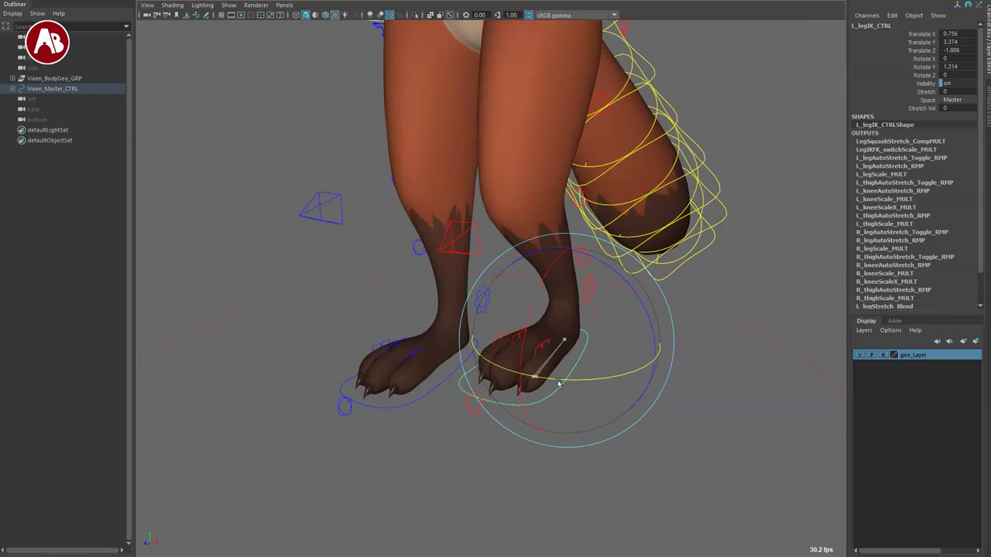
pyautogui.hotkey('ctrl', 'z')
pyautogui.hotkey('ctrl', 'z')
# Pull the left leg IK control down about 30 units in Y, set its Stretch to 1, and undo the test
pyautogui.press('w')
pyautogui.scroll(-5, 542, 325)
pyautogui.moveTo(542, 314); pyautogui.dragTo(635, 410)
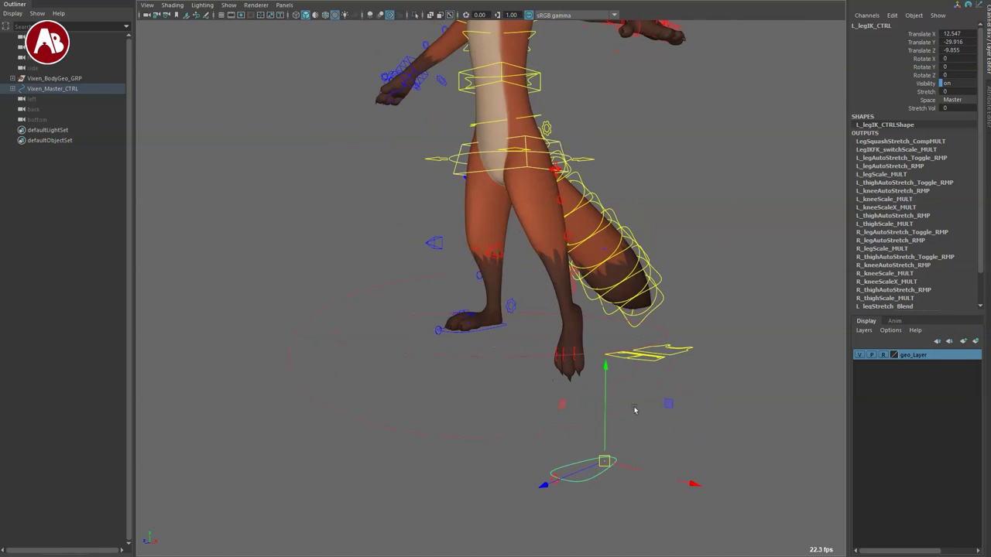
pyautogui.moveTo(773, 130); pyautogui.dragTo(853, 154, button='middle')
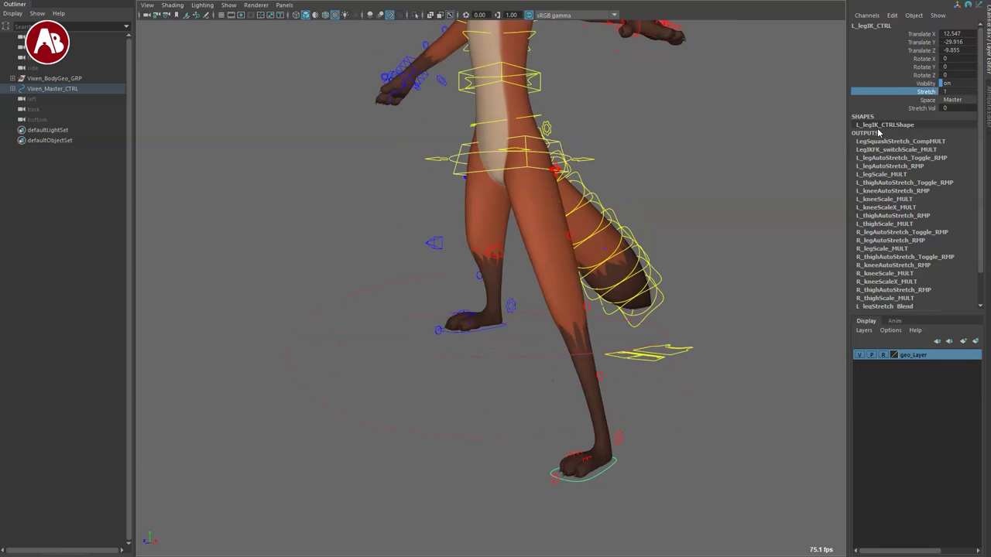
pyautogui.hotkey('ctrl', 'z')
pyautogui.hotkey('ctrl', 'z')
pyautogui.hotkey('ctrl', 'z')
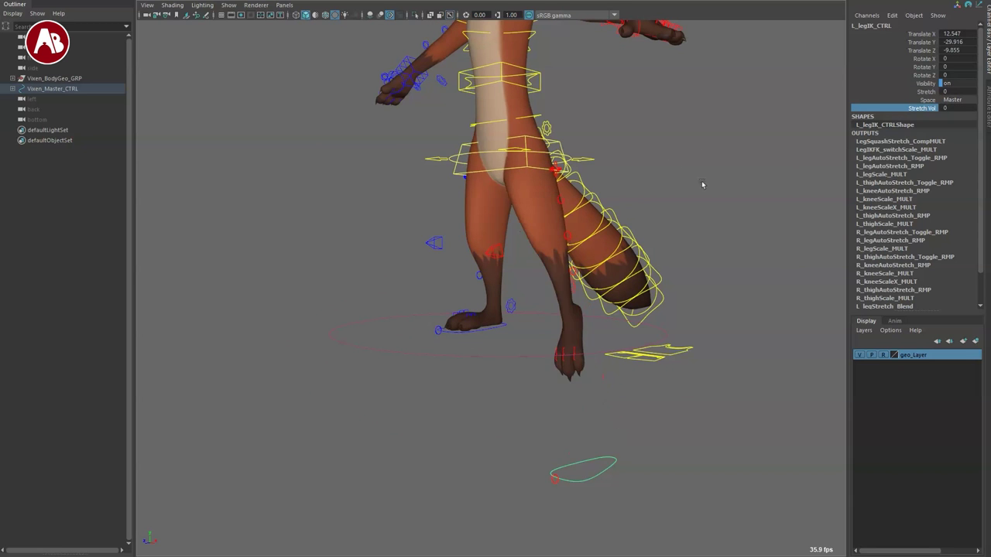
# Turn the left foot outward, select the left knee control, and try its Hip, COG and Follow spaces
pyautogui.keyDown('alt'); pyautogui.moveTo(513, 351); pyautogui.dragTo(628, 529, button='right'); pyautogui.keyUp('alt')
pyautogui.keyDown('alt'); pyautogui.moveTo(627, 528); pyautogui.dragTo(623, 426); pyautogui.keyUp('alt')
pyautogui.press('e')
pyautogui.press('q')
pyautogui.click(585, 246)
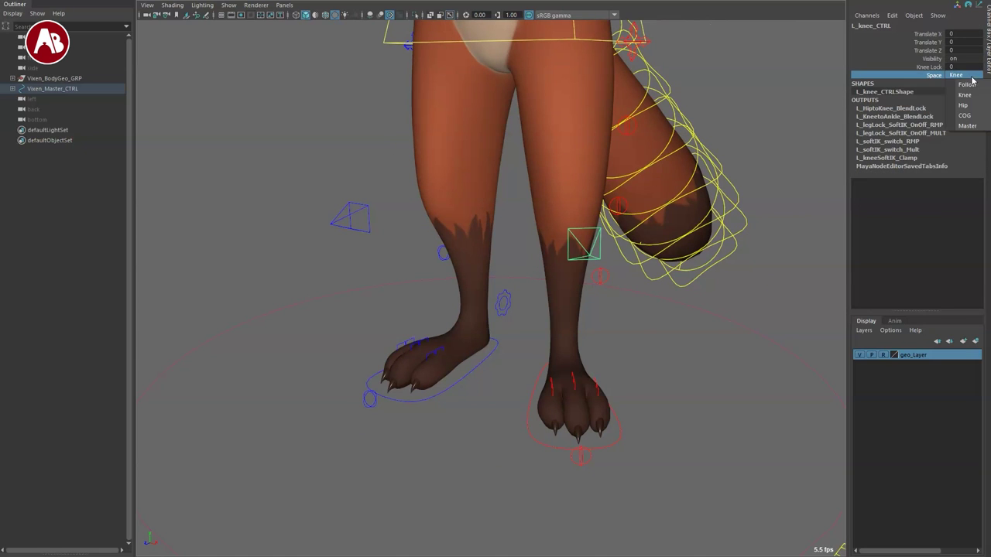
pyautogui.click(965, 115)
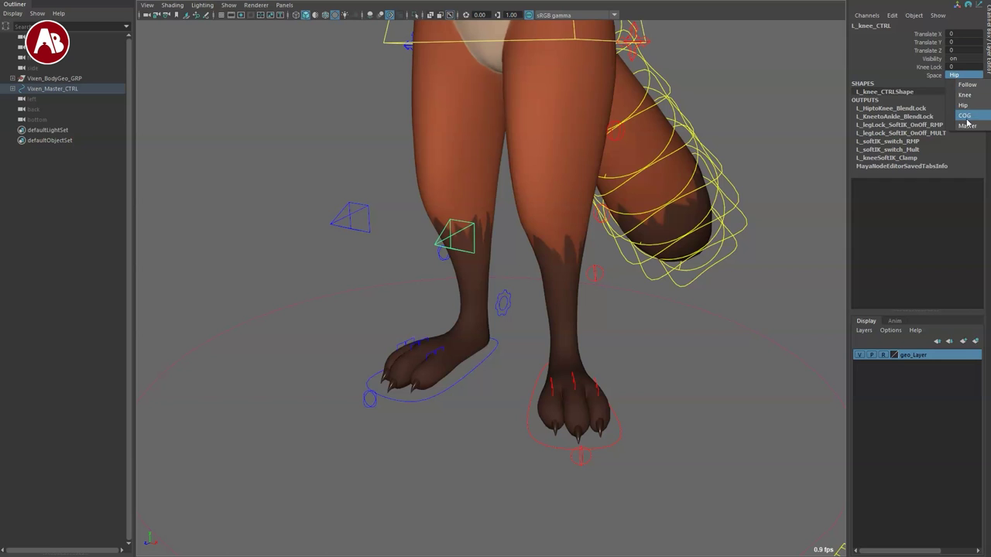
pyautogui.click(967, 85)
# Rotate the left leg IK control to test the knee's following, and undo back to the default foot and knee space
pyautogui.click(546, 442)
pyautogui.press('e')
pyautogui.moveTo(546, 416); pyautogui.dragTo(504, 418)
pyautogui.hotkey('ctrl', 'z')
pyautogui.hotkey('ctrl', 'z')
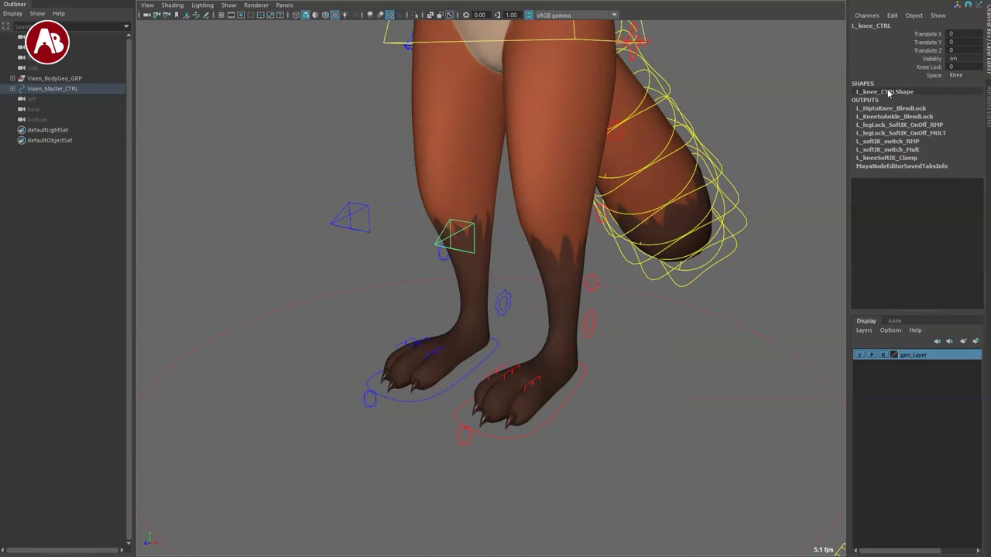
# Increase the left knee control's Knee Lock, move the knee control upward, and undo both changes
pyautogui.scroll(-2, 668, 361)
pyautogui.keyDown('alt'); pyautogui.moveTo(608, 410); pyautogui.dragTo(564, 385); pyautogui.keyUp('alt')
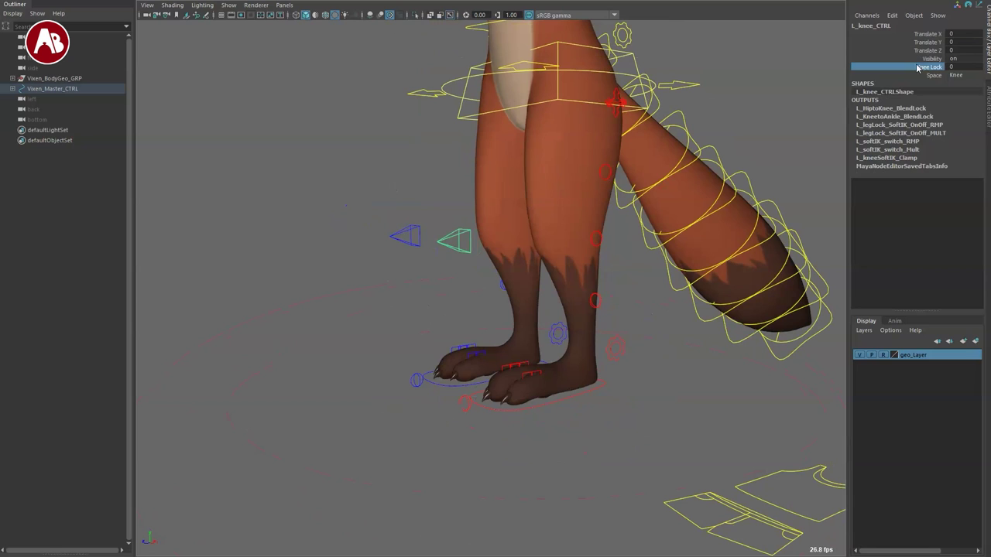
pyautogui.moveTo(762, 275); pyautogui.dragTo(832, 286, button='middle')
pyautogui.moveTo(484, 244); pyautogui.dragTo(486, 210)
pyautogui.hotkey('ctrl', 'z')
pyautogui.hotkey('ctrl', 'z')
# Select the left IK foot roll control and rock the foot back on its heel by about 22 degrees in X
pyautogui.click(542, 405)
pyautogui.keyDown('alt'); pyautogui.moveTo(539, 432); pyautogui.dragTo(609, 478, button='right'); pyautogui.keyUp('alt')
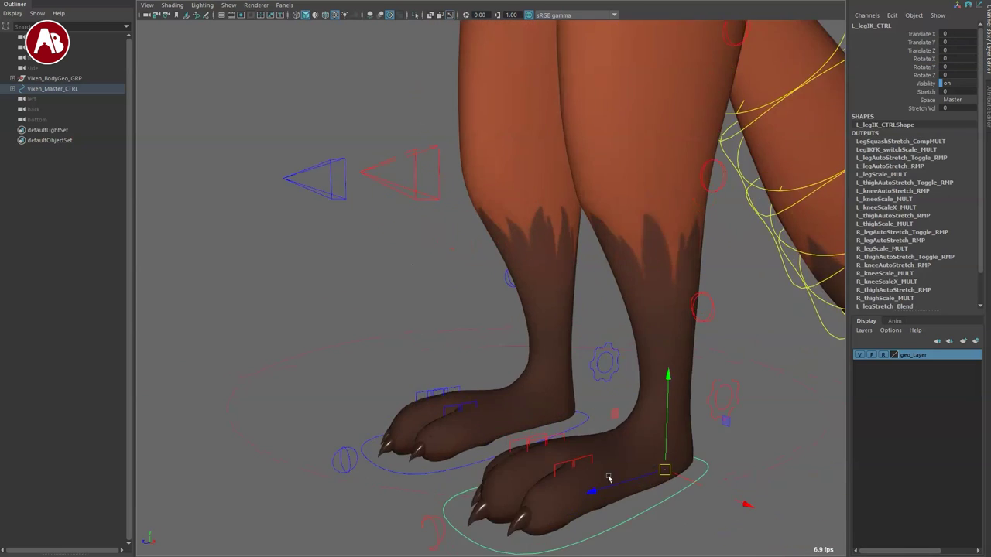
pyautogui.keyDown('alt'); pyautogui.moveTo(608, 477); pyautogui.dragTo(491, 334, button='middle'); pyautogui.keyUp('alt')
pyautogui.click(328, 393)
pyautogui.press('e')
pyautogui.moveTo(292, 333); pyautogui.dragTo(366, 343)
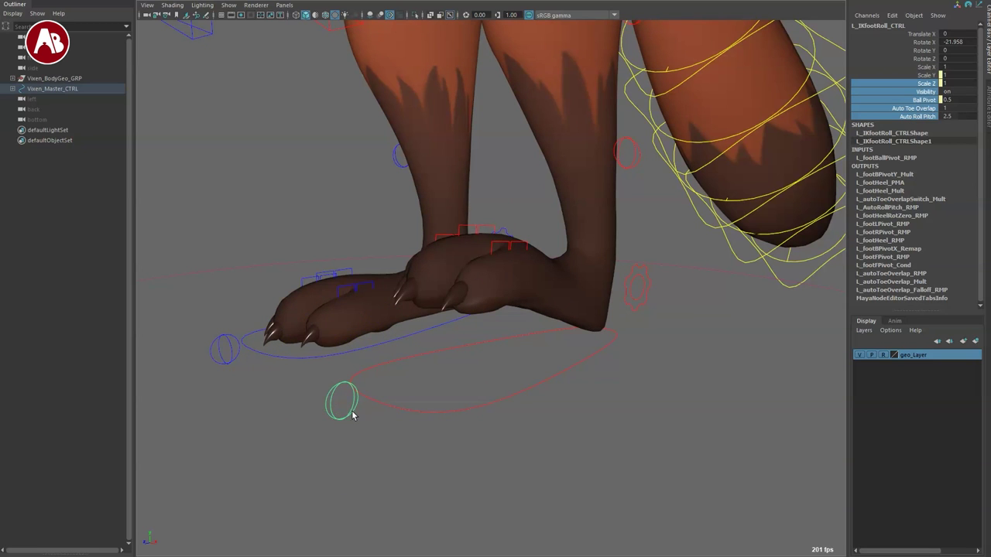
# Rotate the left foot roll control in further directions and undo all its rotations
pyautogui.moveTo(365, 421); pyautogui.dragTo(347, 435)
pyautogui.hotkey('ctrl', 'z')
pyautogui.hotkey('ctrl', 'z')
pyautogui.hotkey('ctrl', 'z')
pyautogui.moveTo(386, 373)
pyautogui.mouseDown()
pyautogui.moveTo(359, 345)
pyautogui.moveTo(398, 402)
pyautogui.moveTo(373, 378)
pyautogui.mouseUp()
pyautogui.hotkey('ctrl', 'z')
pyautogui.press('q')
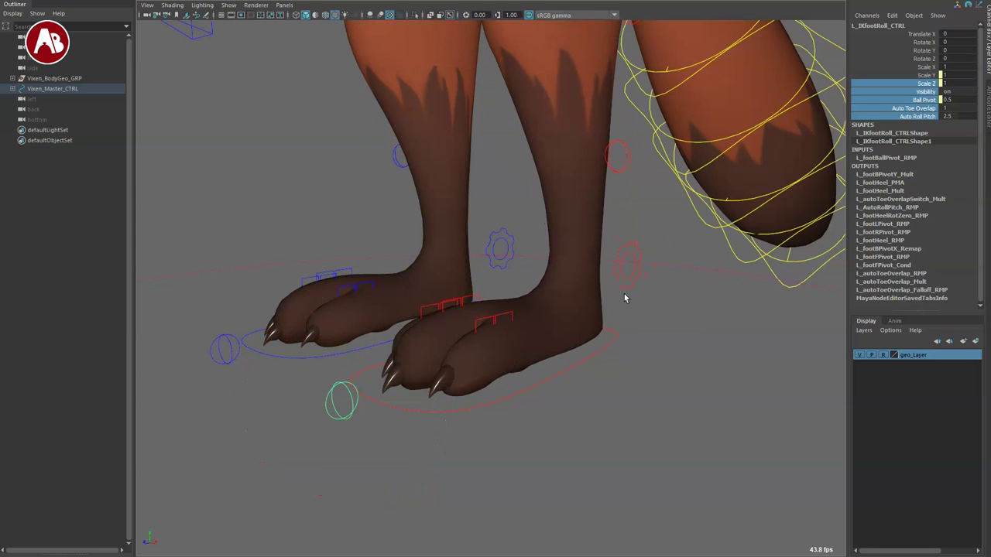
# Select the left leg switch control and set IK Foot Pivot Vis to 1
pyautogui.keyDown('alt'); pyautogui.moveTo(647, 401); pyautogui.dragTo(677, 404); pyautogui.keyUp('alt')
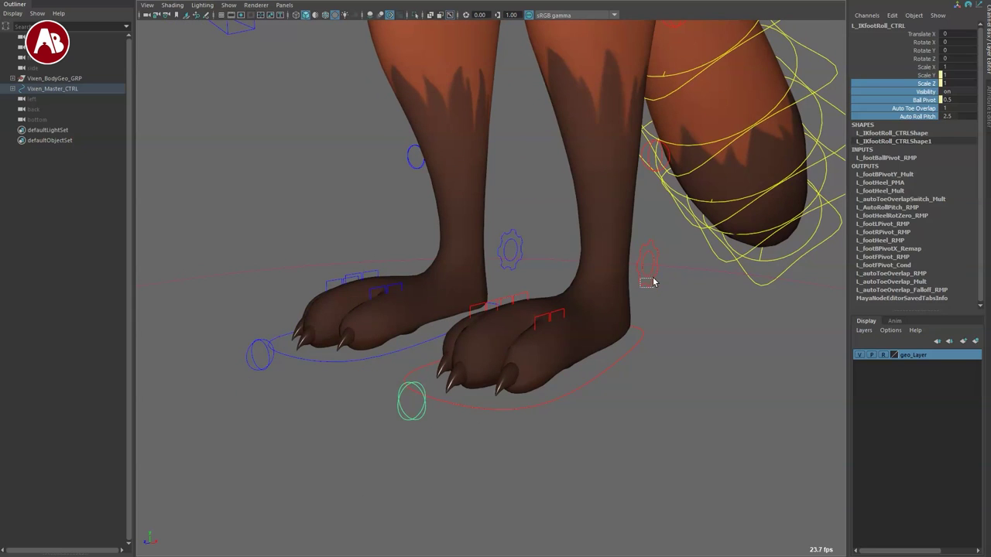
pyautogui.click(652, 282)
pyautogui.keyDown('alt'); pyautogui.moveTo(653, 282); pyautogui.dragTo(699, 273); pyautogui.keyUp('alt')
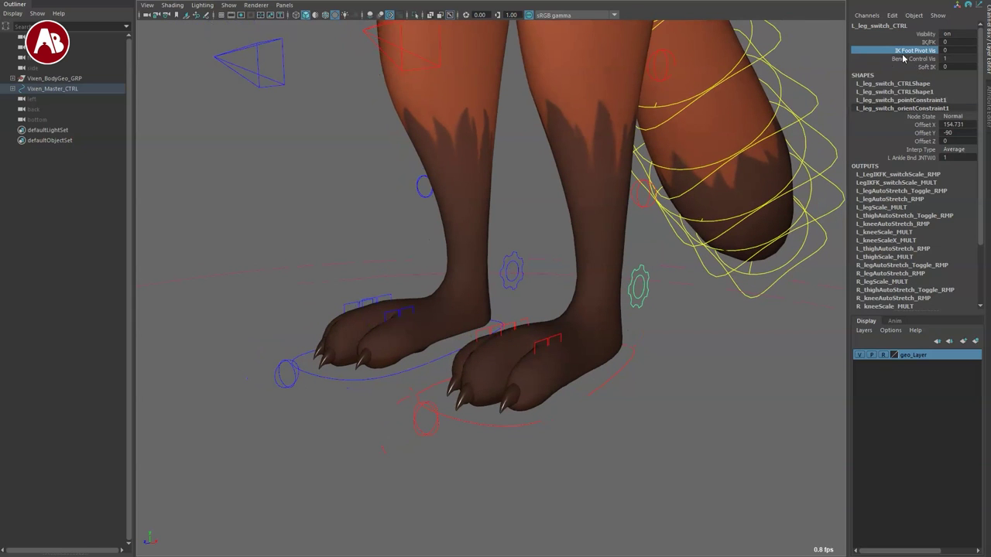
pyautogui.keyDown('alt'); pyautogui.moveTo(552, 404); pyautogui.dragTo(641, 449, button='right'); pyautogui.keyUp('alt')
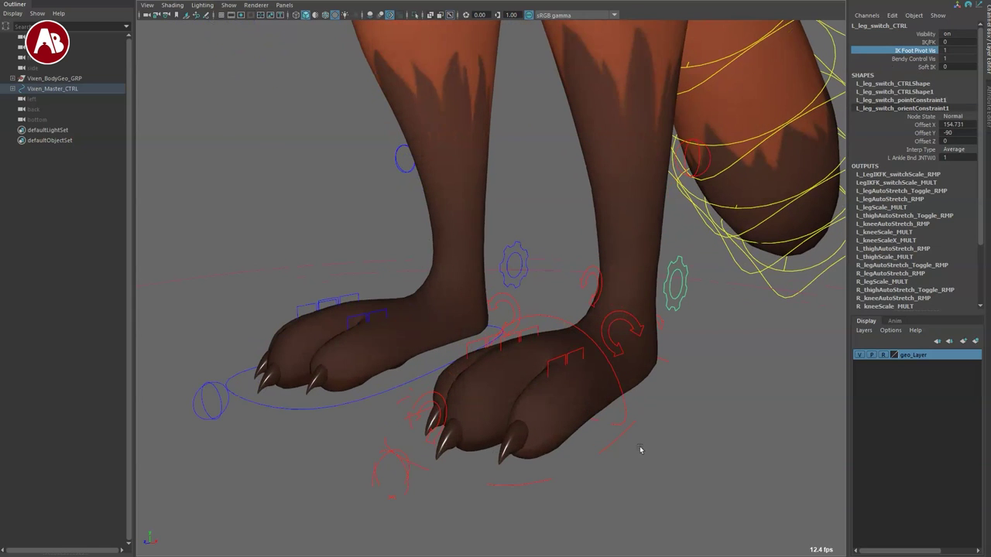
# Test the left foot's pivot controls, including the heel pivot, by rotating them and undoing each rotation
pyautogui.click(419, 414)
pyautogui.press('e')
pyautogui.hotkey('ctrl', 'z')
pyautogui.moveTo(417, 388); pyautogui.dragTo(524, 347)
pyautogui.hotkey('ctrl', 'z')
pyautogui.keyDown('alt'); pyautogui.moveTo(687, 347); pyautogui.dragTo(534, 406); pyautogui.keyUp('alt')
pyautogui.hotkey('ctrl', 'z')
pyautogui.hotkey('ctrl', 'z')
pyautogui.keyDown('alt'); pyautogui.moveTo(579, 456); pyautogui.dragTo(553, 464, button='right'); pyautogui.keyUp('alt')
pyautogui.keyDown('alt'); pyautogui.moveTo(554, 464); pyautogui.dragTo(589, 469); pyautogui.keyUp('alt')
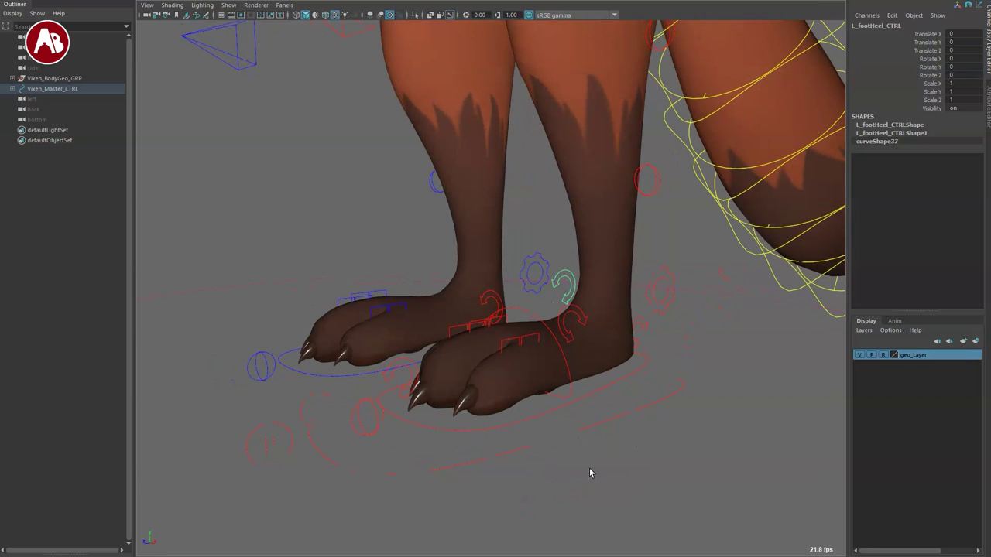
# Reselect the left leg switch control and examine its IK/FK and Bendy Control Vis attributes
pyautogui.moveTo(365, 442); pyautogui.dragTo(384, 424)
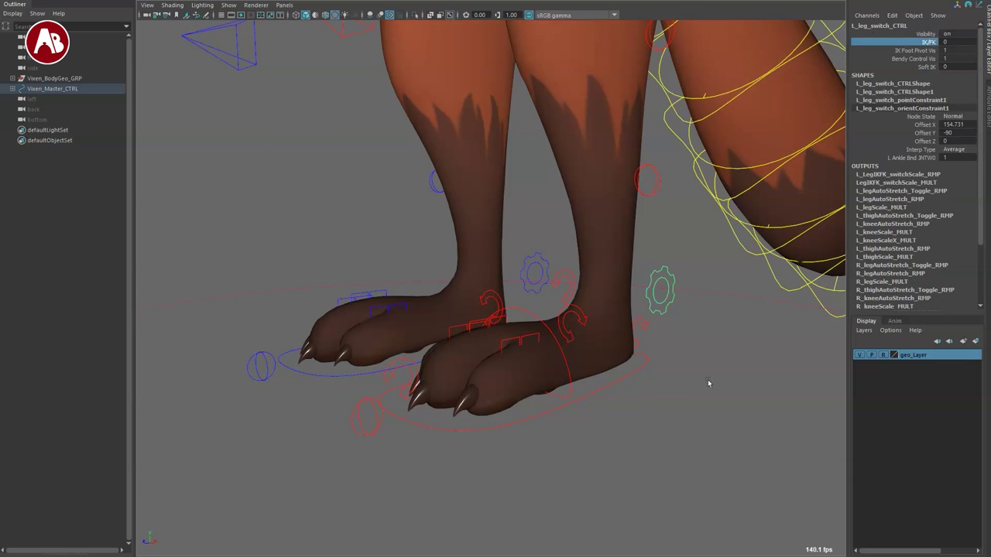
pyautogui.keyDown('alt'); pyautogui.moveTo(708, 383); pyautogui.dragTo(610, 369, button='right'); pyautogui.keyUp('alt')
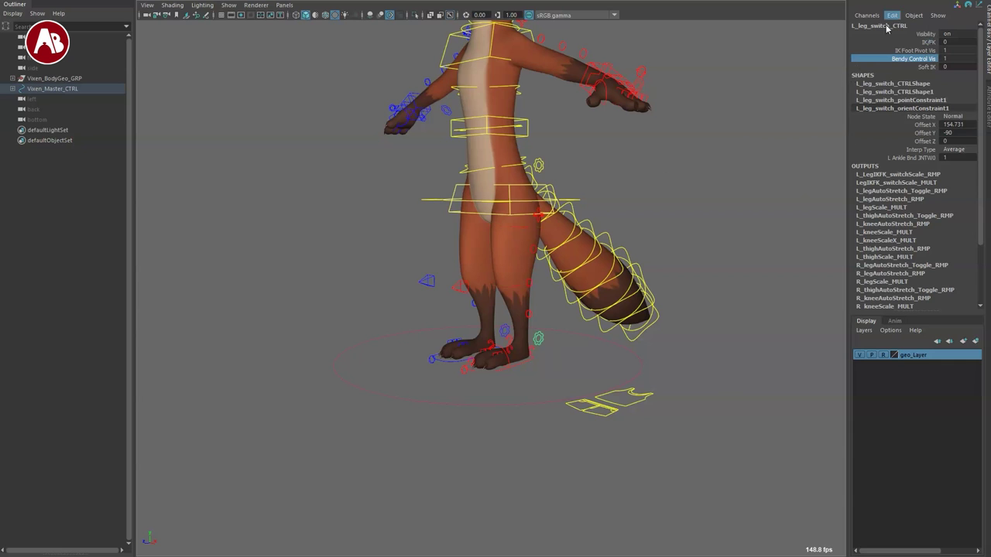
pyautogui.keyDown('alt'); pyautogui.moveTo(606, 344); pyautogui.dragTo(758, 506, button='right'); pyautogui.keyUp('alt')
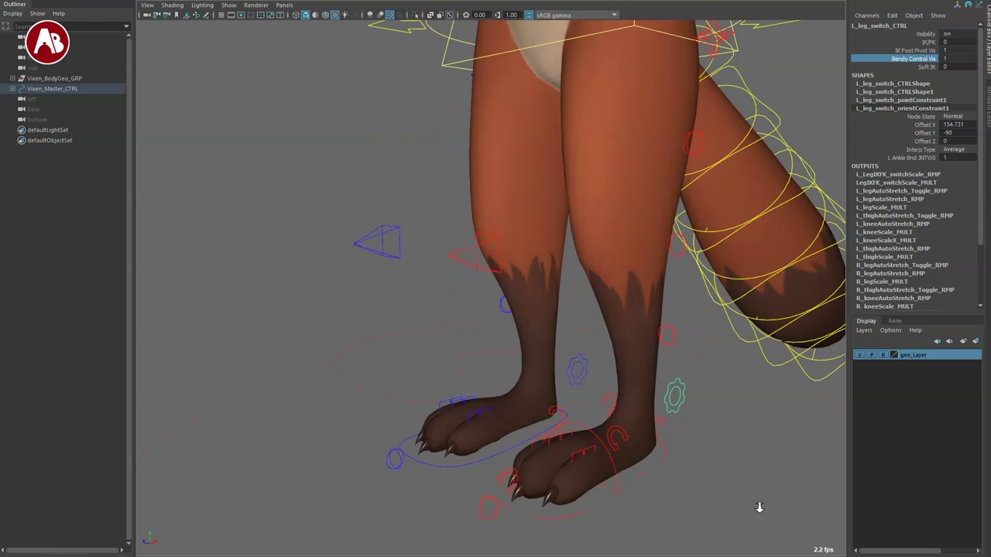
# Select the tweak control on the left lower leg, move it to bend the shin, and undo the move
pyautogui.keyDown('alt'); pyautogui.moveTo(758, 506); pyautogui.dragTo(596, 407); pyautogui.keyUp('alt')
pyautogui.keyDown('alt'); pyautogui.moveTo(596, 407); pyautogui.dragTo(508, 400, button='right'); pyautogui.keyUp('alt')
pyautogui.keyDown('alt'); pyautogui.moveTo(508, 400); pyautogui.dragTo(514, 387); pyautogui.keyUp('alt')
pyautogui.click(567, 370)
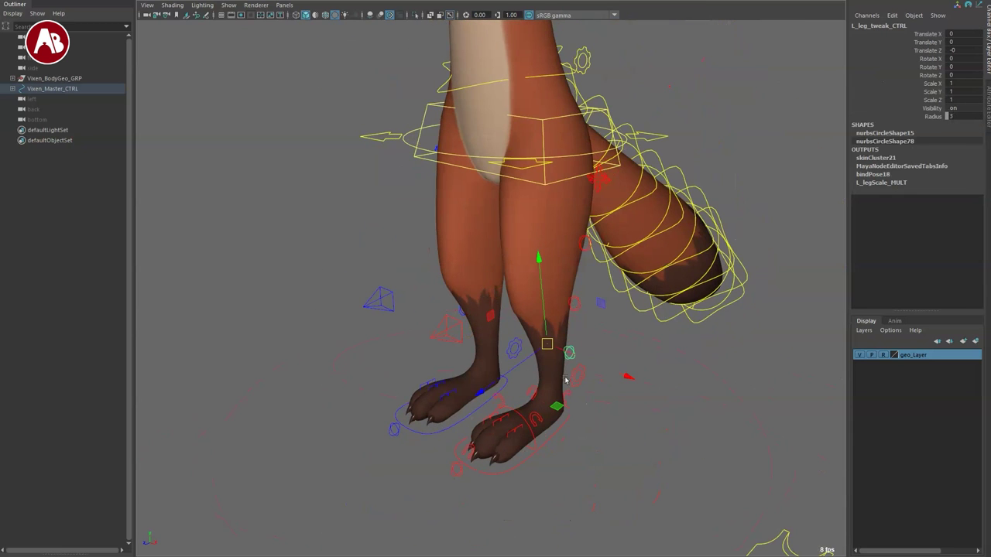
pyautogui.moveTo(590, 364)
pyautogui.mouseDown()
pyautogui.moveTo(571, 375)
pyautogui.moveTo(570, 363)
pyautogui.mouseUp()
pyautogui.hotkey('ctrl', 'z')
# Move the left knee and thigh tweak controls in turn to bend the leg, and undo the moves
pyautogui.click(574, 300)
pyautogui.moveTo(543, 293)
pyautogui.mouseDown()
pyautogui.moveTo(527, 315)
pyautogui.moveTo(547, 289)
pyautogui.mouseUp()
pyautogui.click(585, 248)
pyautogui.moveTo(547, 233); pyautogui.dragTo(567, 256)
pyautogui.hotkey('ctrl', 'z')
pyautogui.moveTo(483, 346)
pyautogui.keyDown('alt'); pyautogui.mouseDown()
pyautogui.moveTo(527, 339)
pyautogui.moveTo(549, 380)
pyautogui.moveTo(586, 398)
pyautogui.moveTo(524, 361)
pyautogui.moveTo(473, 352)
pyautogui.mouseUp(); pyautogui.keyUp('alt')
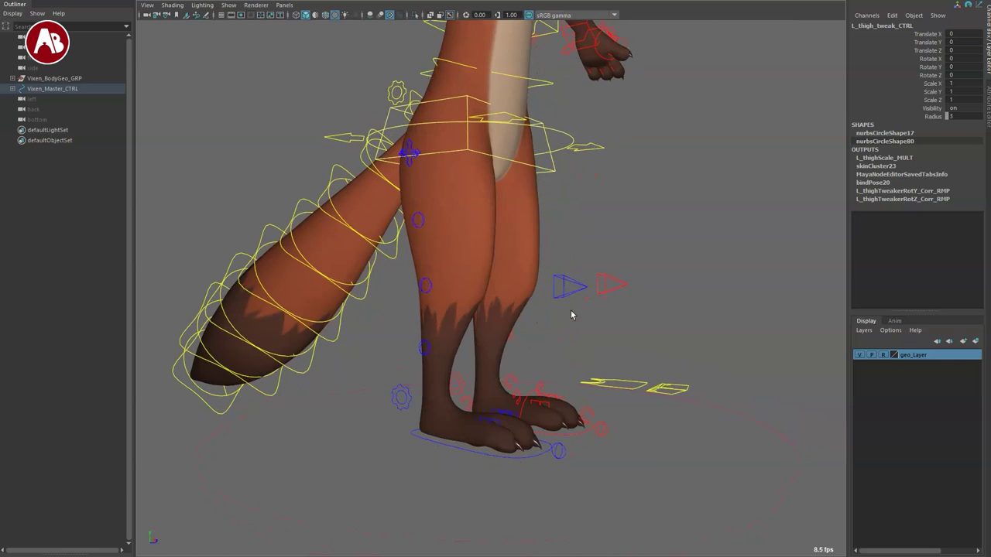
# View the legs from both sides, then move the left lower-leg tweak control again and undo it
pyautogui.keyDown('alt'); pyautogui.moveTo(570, 314); pyautogui.dragTo(398, 283); pyautogui.keyUp('alt')
pyautogui.keyDown('alt'); pyautogui.moveTo(398, 283); pyautogui.dragTo(451, 266, button='right'); pyautogui.keyUp('alt')
pyautogui.keyDown('alt'); pyautogui.moveTo(451, 266); pyautogui.dragTo(433, 240); pyautogui.keyUp('alt')
pyautogui.click(691, 317)
pyautogui.click(614, 340)
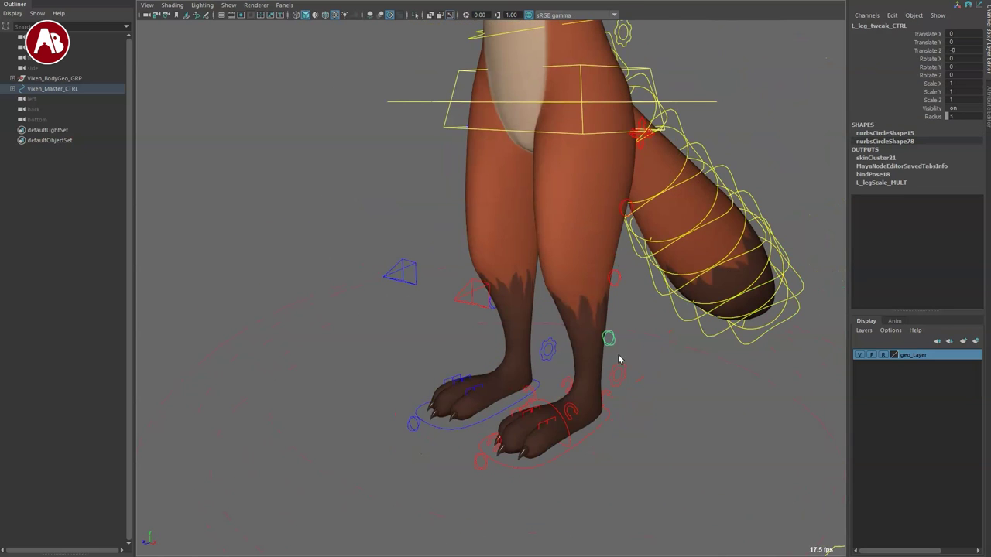
pyautogui.moveTo(582, 335); pyautogui.dragTo(600, 352)
pyautogui.hotkey('ctrl', 'z')
# Move the left knee tweak control once more, undo the move, and clear the selection
pyautogui.click(614, 282)
pyautogui.moveTo(580, 271); pyautogui.dragTo(593, 288)
pyautogui.hotkey('ctrl', 'z')
pyautogui.press('q')
pyautogui.click(595, 445)
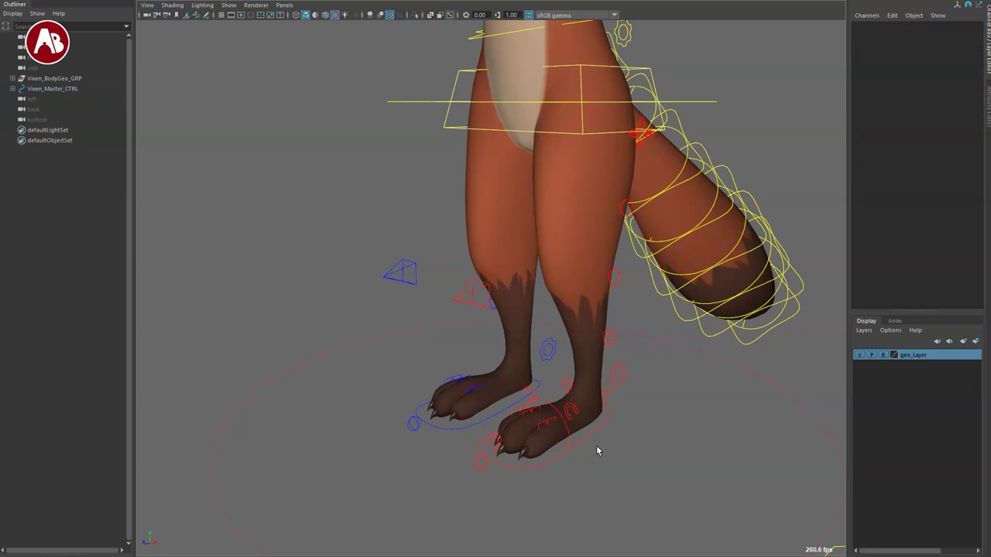
# Select the left foot IK control and the right knee control in turn, and view the legs from the front
pyautogui.click(592, 442)
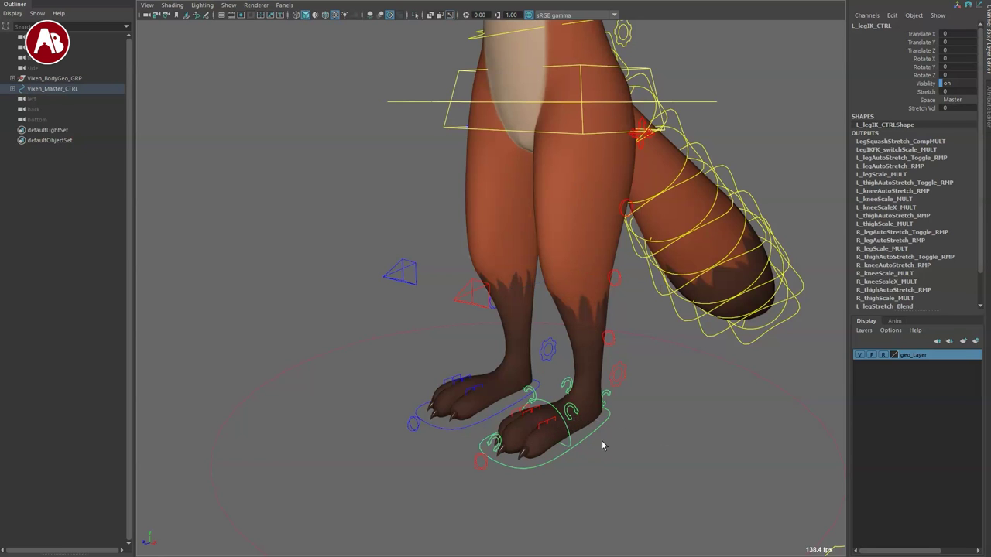
pyautogui.keyDown('alt'); pyautogui.moveTo(595, 404); pyautogui.dragTo(598, 400); pyautogui.keyUp('alt')
pyautogui.click(418, 270)
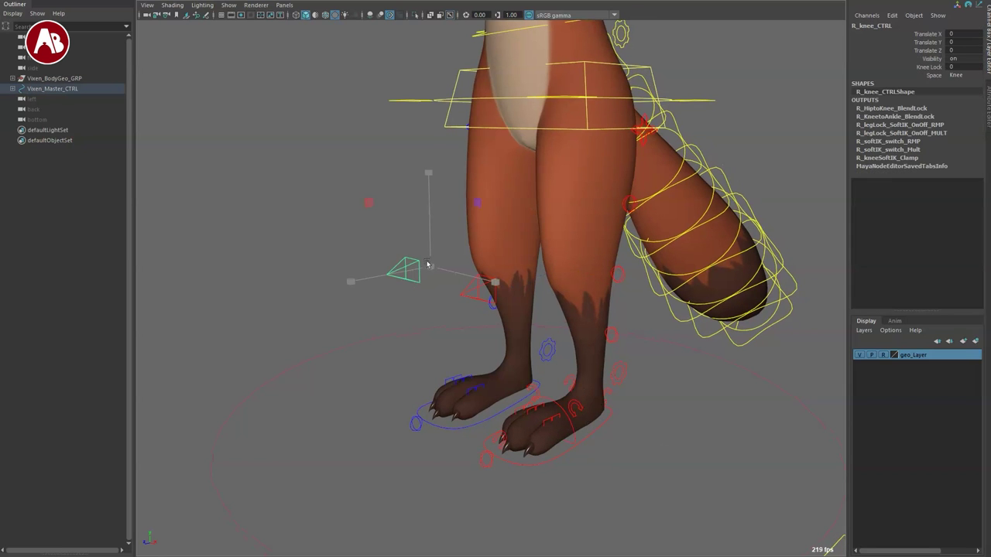
pyautogui.keyDown('alt'); pyautogui.moveTo(545, 317); pyautogui.dragTo(604, 376); pyautogui.keyUp('alt')
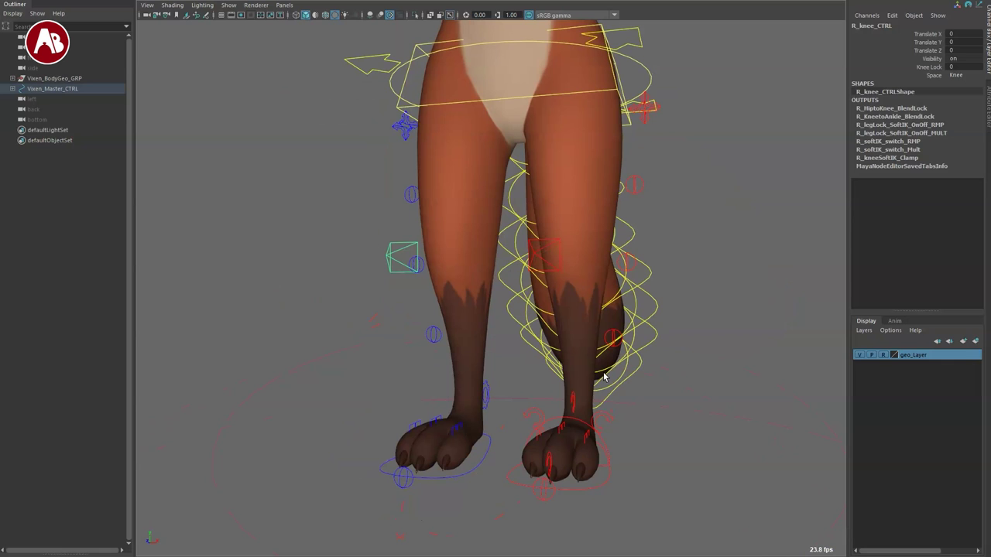
# Scale the right lower-leg and right thigh tweak controls in turn, and undo each change
pyautogui.click(430, 335)
pyautogui.moveTo(504, 342); pyautogui.dragTo(534, 340)
pyautogui.hotkey('ctrl', 'z')
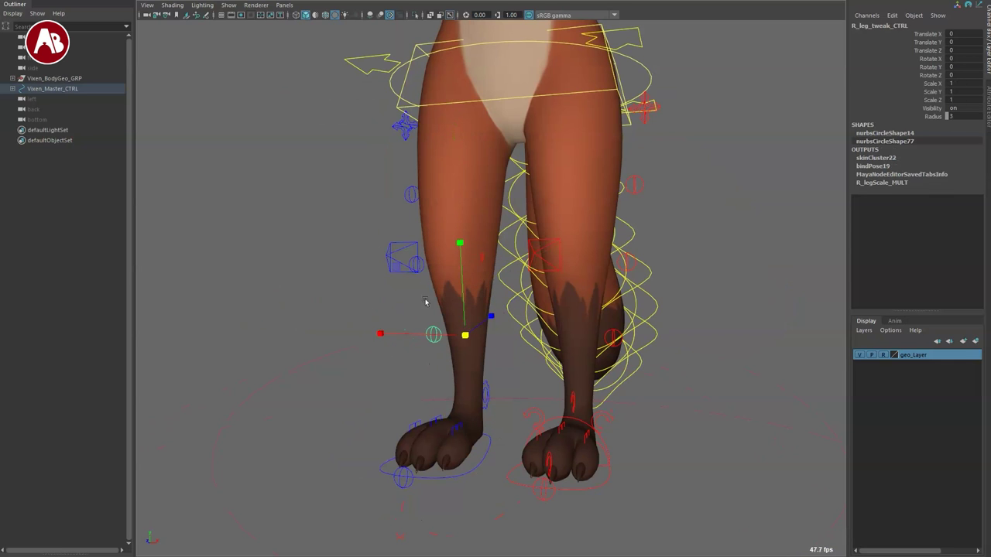
pyautogui.click(405, 203)
pyautogui.moveTo(465, 193); pyautogui.dragTo(499, 208)
pyautogui.hotkey('ctrl', 'z')
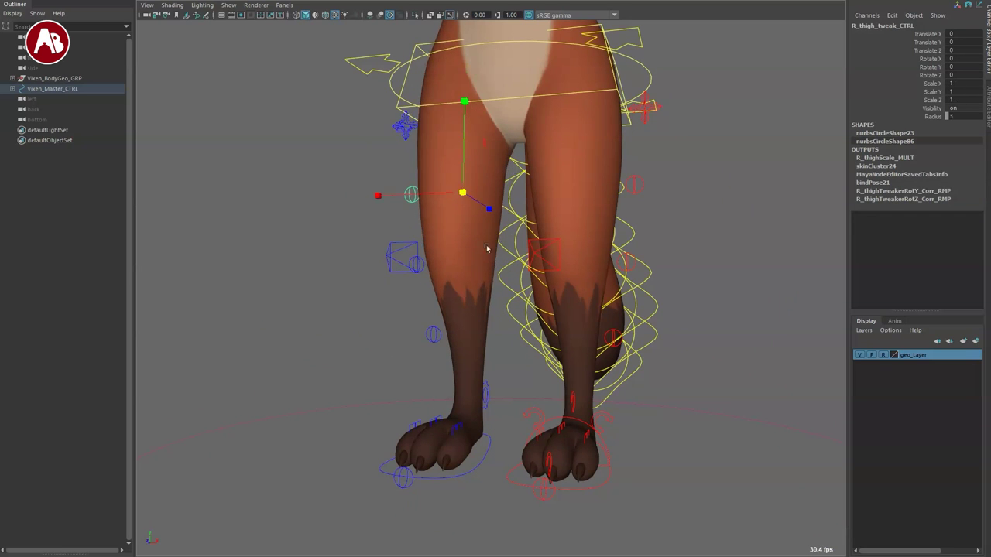
# Select the left leg position control beside the hip, move it outward and down, and undo the move
pyautogui.keyDown('alt'); pyautogui.moveTo(484, 246); pyautogui.dragTo(414, 323, button='middle'); pyautogui.keyUp('alt')
pyautogui.keyDown('alt'); pyautogui.moveTo(414, 322); pyautogui.dragTo(483, 344, button='right'); pyautogui.keyUp('alt')
pyautogui.keyDown('alt'); pyautogui.moveTo(470, 300); pyautogui.dragTo(499, 306); pyautogui.keyUp('alt')
pyautogui.keyDown('alt'); pyautogui.moveTo(499, 306); pyautogui.dragTo(442, 346, button='middle'); pyautogui.keyUp('alt')
pyautogui.keyDown('alt'); pyautogui.moveTo(441, 346); pyautogui.dragTo(525, 387, button='right'); pyautogui.keyUp('alt')
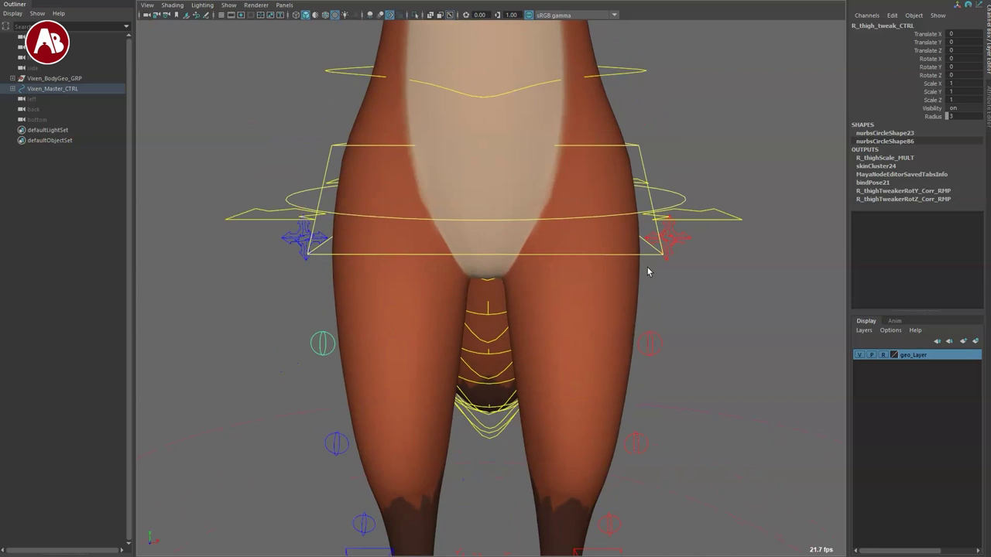
pyautogui.click(672, 242)
pyautogui.click(694, 297)
pyautogui.keyDown('alt'); pyautogui.moveTo(694, 297); pyautogui.dragTo(670, 413); pyautogui.keyUp('alt')
pyautogui.click(636, 272)
pyautogui.keyDown('alt'); pyautogui.moveTo(647, 347); pyautogui.dragTo(652, 355); pyautogui.keyUp('alt')
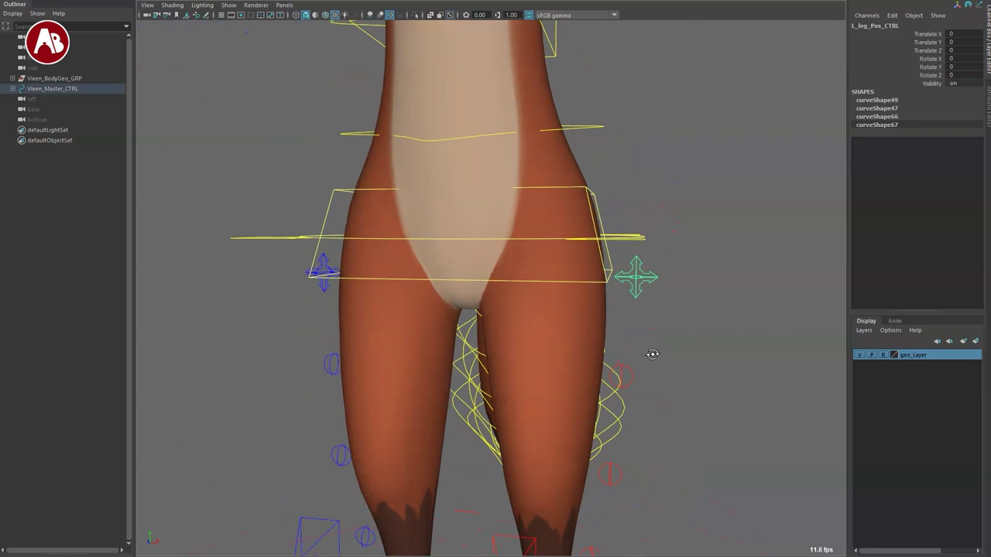
pyautogui.moveTo(552, 278)
pyautogui.mouseDown()
pyautogui.moveTo(603, 296)
pyautogui.moveTo(657, 256)
pyautogui.moveTo(470, 270)
pyautogui.moveTo(596, 285)
pyautogui.moveTo(582, 268)
pyautogui.moveTo(561, 294)
pyautogui.mouseUp()
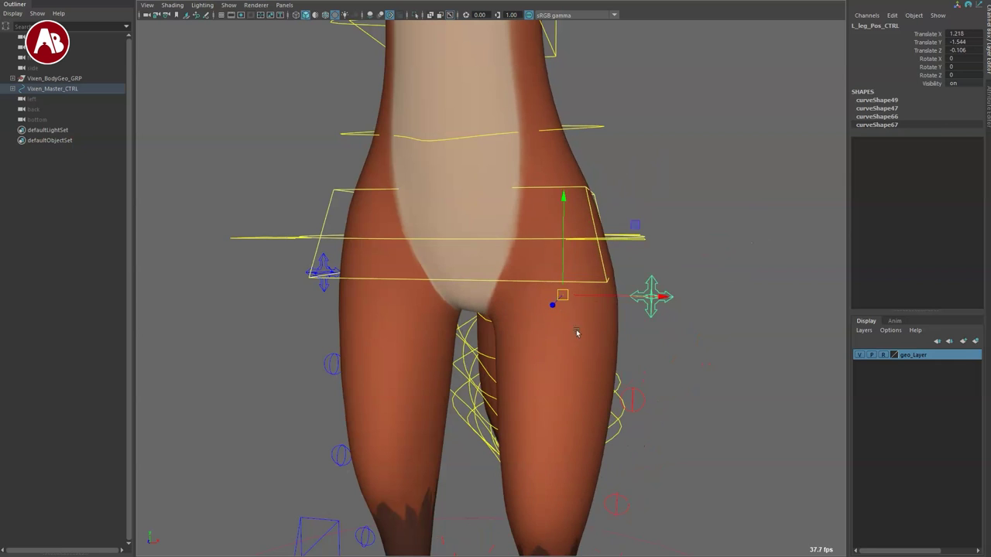
pyautogui.hotkey('ctrl', 'z')
# Highlight the translate and rotate channels of the left leg position control, and clear the selection
pyautogui.press('r')
pyautogui.press('e')
pyautogui.moveTo(893, 35); pyautogui.dragTo(884, 77)
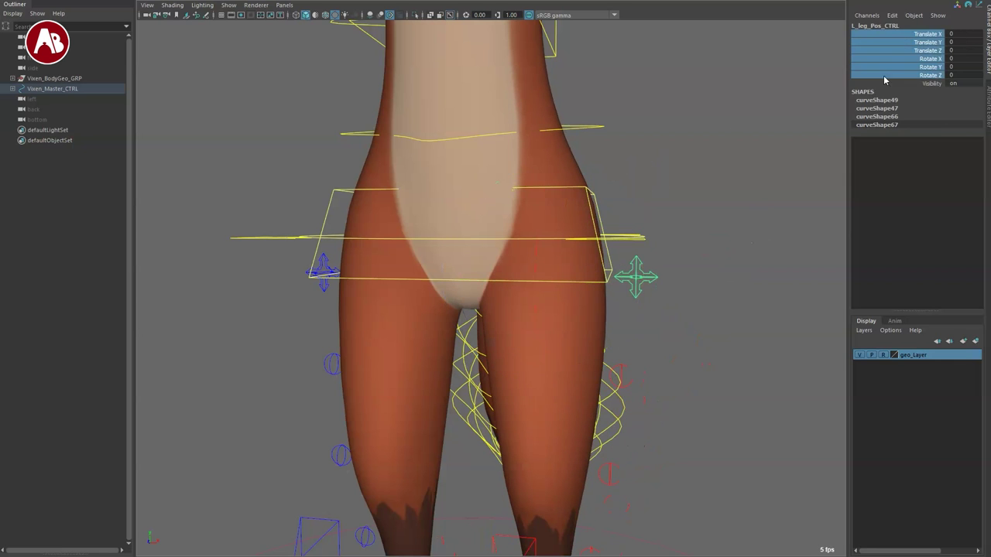
pyautogui.click(652, 224)
# Select the COG control, move the whole body with it, and undo the changes
pyautogui.keyDown('alt'); pyautogui.moveTo(498, 366); pyautogui.dragTo(521, 334); pyautogui.keyUp('alt')
pyautogui.click(494, 281)
pyautogui.scroll(-3, 560, 423)
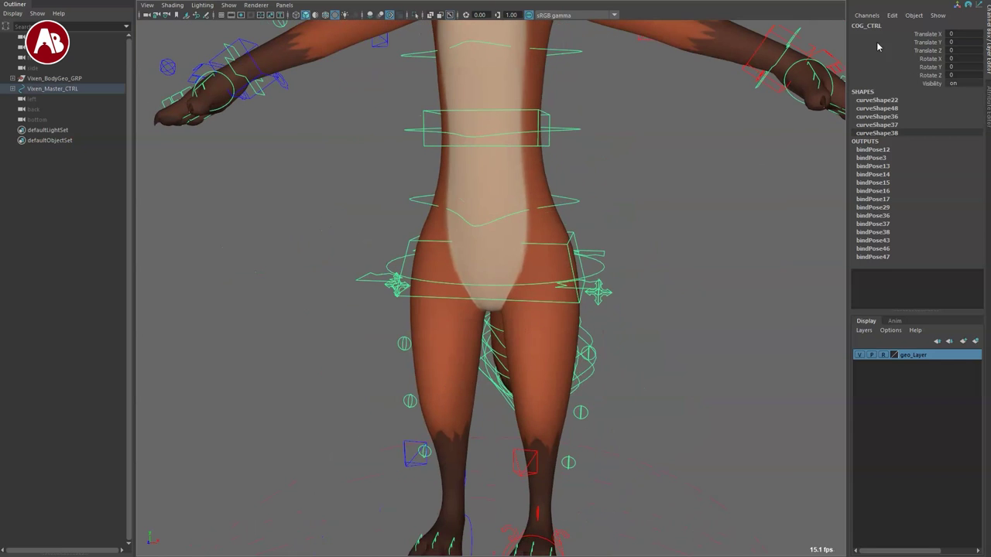
pyautogui.moveTo(497, 263); pyautogui.dragTo(484, 302)
pyautogui.hotkey('ctrl', 'z')
pyautogui.press('e')
pyautogui.hotkey('ctrl', 'z')
pyautogui.press('r')
# Select the hip IK control, rotate it to tilt the pelvis, and undo the last rotation
pyautogui.keyDown('alt'); pyautogui.moveTo(540, 358); pyautogui.dragTo(577, 436); pyautogui.keyUp('alt')
pyautogui.scroll(3, 578, 435)
pyautogui.click(577, 273)
pyautogui.keyDown('alt'); pyautogui.moveTo(577, 275); pyautogui.dragTo(527, 323); pyautogui.keyUp('alt')
pyautogui.press('e')
pyautogui.moveTo(569, 189); pyautogui.dragTo(545, 263)
pyautogui.scroll(-5, 503, 358)
pyautogui.hotkey('ctrl', 'z')
pyautogui.press('q')
# Move the torso IK control sideways to bend the spine, and undo the torso and hip changes
pyautogui.click(541, 235)
pyautogui.press('w')
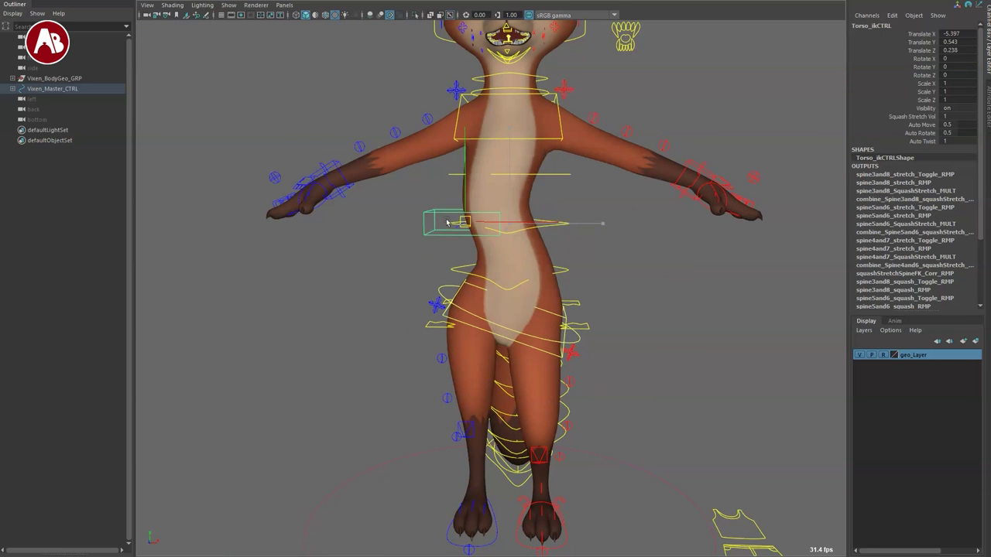
pyautogui.moveTo(503, 209); pyautogui.dragTo(505, 208)
pyautogui.hotkey('ctrl', 'z')
pyautogui.hotkey('ctrl', 'z')
pyautogui.hotkey('ctrl', 'z')
pyautogui.hotkey('ctrl', 'z')
pyautogui.hotkey('ctrl', 'z')
pyautogui.hotkey('ctrl', 'z')
# Move the hip IK control in different directions from several angles, and undo each move
pyautogui.scroll(5, 542, 422)
pyautogui.keyDown('alt'); pyautogui.moveTo(551, 436); pyautogui.dragTo(468, 399); pyautogui.keyUp('alt')
pyautogui.hotkey('ctrl', 'z')
pyautogui.moveTo(440, 322); pyautogui.dragTo(564, 325)
pyautogui.keyDown('alt'); pyautogui.moveTo(592, 387); pyautogui.dragTo(498, 404); pyautogui.keyUp('alt')
pyautogui.hotkey('ctrl', 'z')
pyautogui.moveTo(451, 310); pyautogui.dragTo(437, 330)
pyautogui.hotkey('ctrl', 'z')
pyautogui.keyDown('alt'); pyautogui.moveTo(409, 438); pyautogui.dragTo(504, 431); pyautogui.keyUp('alt')
pyautogui.keyDown('alt'); pyautogui.moveTo(504, 431); pyautogui.dragTo(525, 480, button='right'); pyautogui.keyUp('alt')
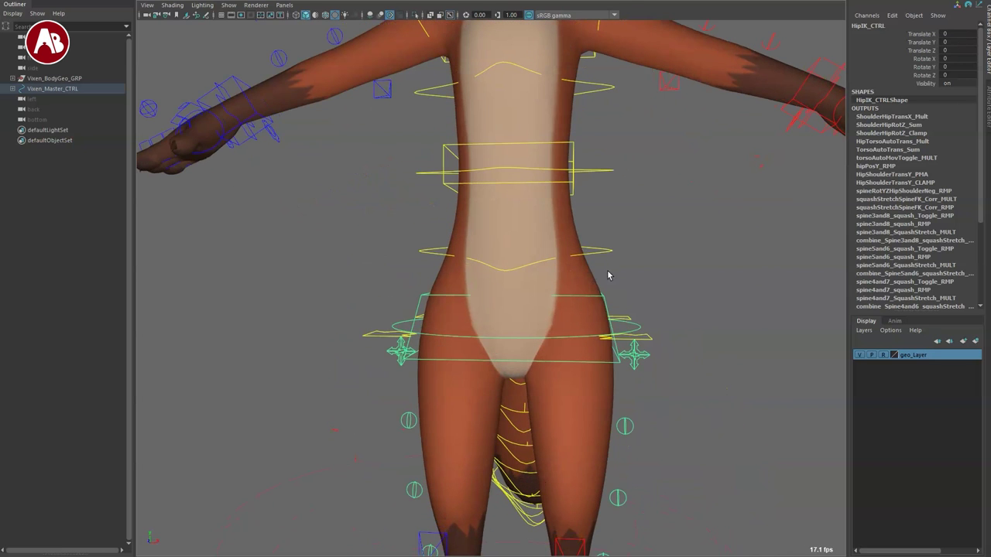
# Select the three spine FK controls and rotate them about -14.2 on Z to bend the torso, then clear the selection
pyautogui.moveTo(603, 233); pyautogui.dragTo(608, 291)
pyautogui.keyDown('alt'); pyautogui.moveTo(609, 292); pyautogui.dragTo(550, 329, button='right'); pyautogui.keyUp('alt')
pyautogui.keyDown('alt'); pyautogui.moveTo(550, 329); pyautogui.dragTo(558, 390, button='middle'); pyautogui.keyUp('alt')
pyautogui.keyDown('alt'); pyautogui.moveTo(601, 306); pyautogui.dragTo(441, 276); pyautogui.keyUp('alt')
pyautogui.moveTo(380, 163); pyautogui.dragTo(402, 166)
pyautogui.press('q')
pyautogui.click(433, 109)
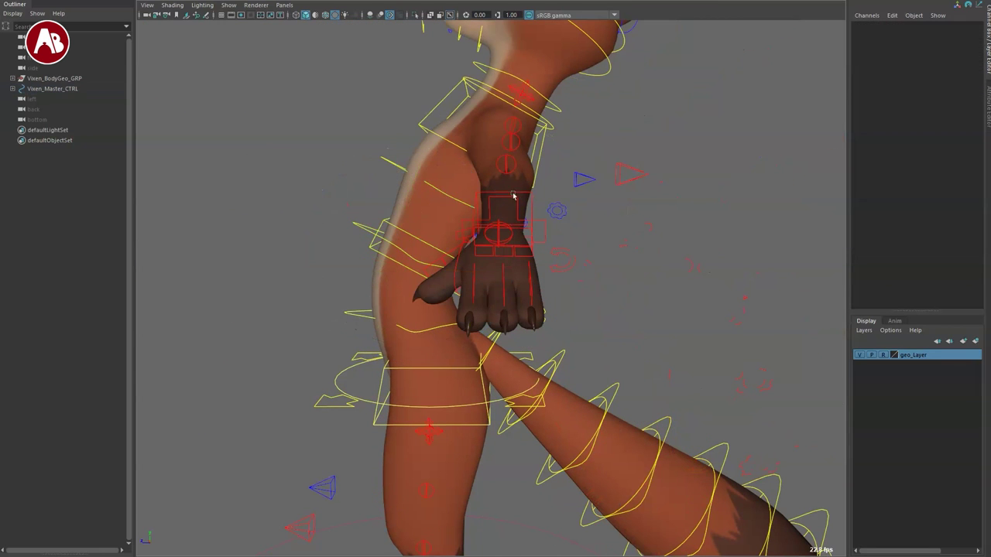
# Move the shoulder IK control forward and rotate it, then undo these changes
pyautogui.keyDown('alt'); pyautogui.moveTo(513, 194); pyautogui.dragTo(541, 257, button='middle'); pyautogui.keyUp('alt')
pyautogui.keyDown('alt'); pyautogui.moveTo(542, 256); pyautogui.dragTo(475, 192, button='right'); pyautogui.keyUp('alt')
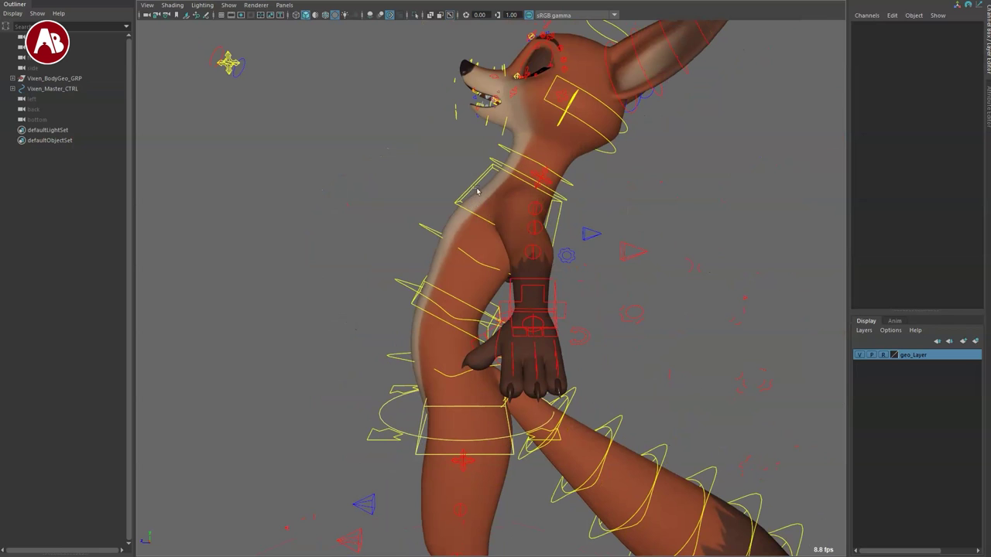
pyautogui.click(476, 190)
pyautogui.press('w')
pyautogui.moveTo(507, 208); pyautogui.dragTo(430, 181)
pyautogui.press('e')
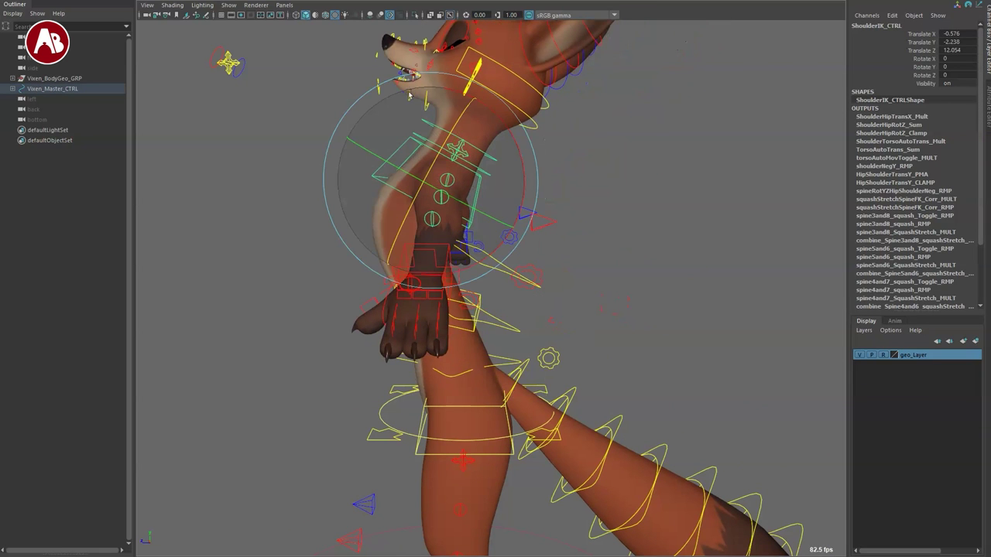
pyautogui.moveTo(440, 99); pyautogui.dragTo(376, 129)
pyautogui.hotkey('ctrl', 'z')
pyautogui.hotkey('ctrl', 'z')
pyautogui.hotkey('ctrl', 'z')
pyautogui.hotkey('ctrl', 'z')
pyautogui.hotkey('ctrl', 'z')
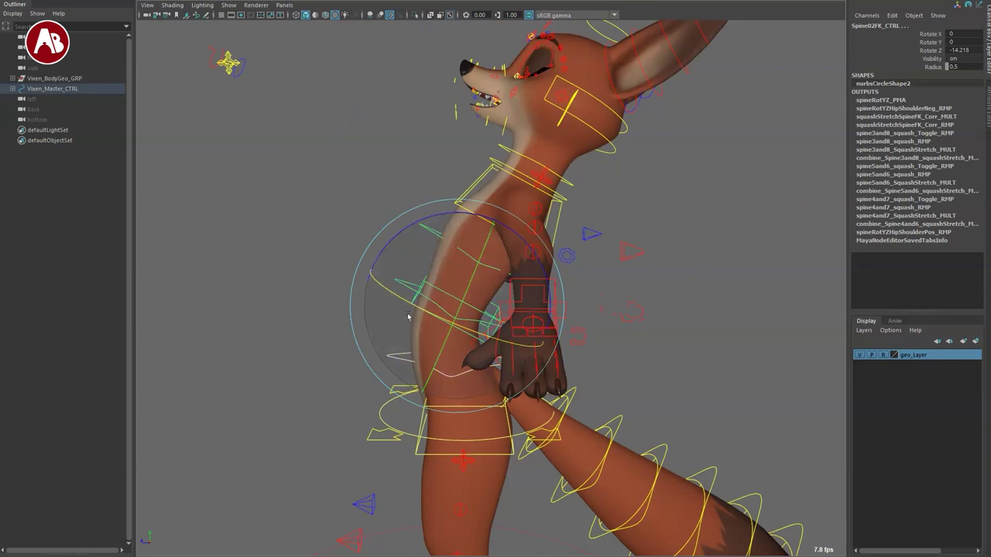
# Bend the torso further by rotating the spine FK controls
pyautogui.keyDown('alt'); pyautogui.moveTo(453, 327); pyautogui.dragTo(475, 346); pyautogui.keyUp('alt')
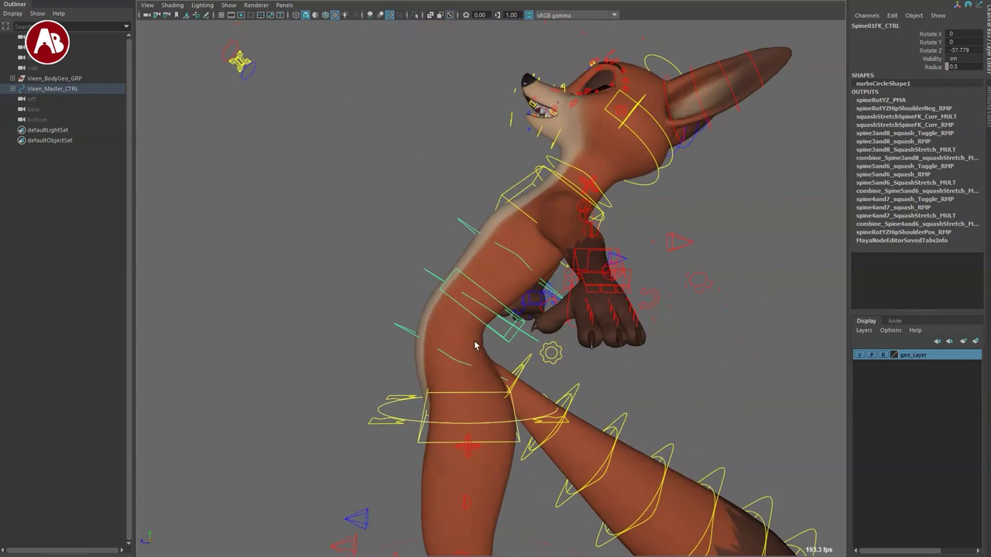
pyautogui.click(503, 348)
pyautogui.moveTo(453, 284); pyautogui.dragTo(389, 252)
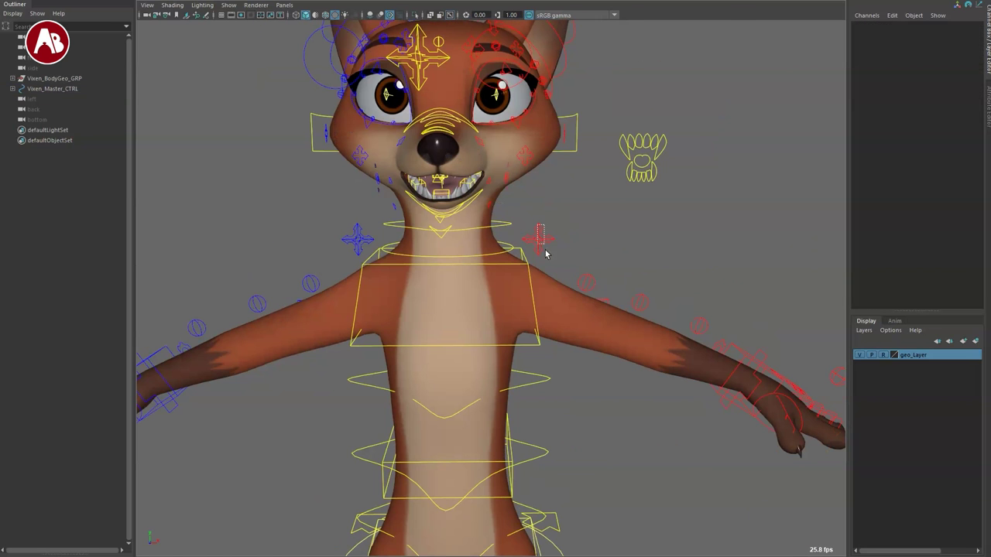
# Move the left shoulder control, adjust its Shoulder Stretch attribute, and undo the changes
pyautogui.click(501, 263)
pyautogui.moveTo(518, 296); pyautogui.dragTo(540, 266)
pyautogui.hotkey('ctrl', 'z')
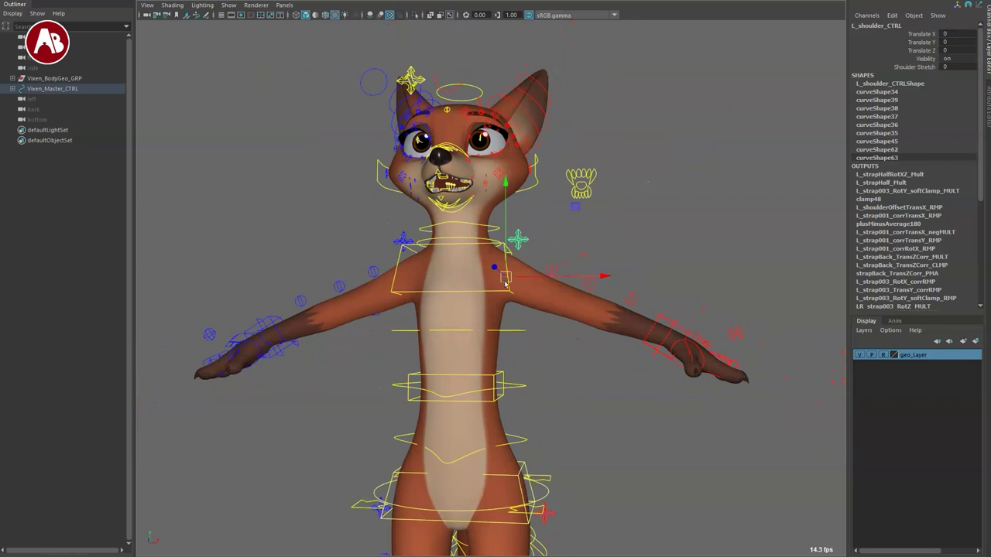
pyautogui.moveTo(511, 263); pyautogui.dragTo(605, 221)
pyautogui.click(873, 68)
pyautogui.moveTo(836, 91); pyautogui.dragTo(873, 179, button='middle')
pyautogui.hotkey('ctrl', 'z')
pyautogui.hotkey('ctrl', 'z')
pyautogui.hotkey('ctrl', 'z')
# Move a control at the left shoulder upward once more, and undo the move
pyautogui.keyDown('alt'); pyautogui.moveTo(573, 348); pyautogui.dragTo(552, 345); pyautogui.keyUp('alt')
pyautogui.click(541, 275)
pyautogui.moveTo(529, 299); pyautogui.dragTo(554, 248)
pyautogui.hotkey('ctrl', 'z')
# Select the left elbow control, adjust its Elbow Lock and undo the change, and highlight its Space attribute
pyautogui.keyDown('alt'); pyautogui.moveTo(607, 364); pyautogui.dragTo(530, 395); pyautogui.keyUp('alt')
pyautogui.click(565, 319)
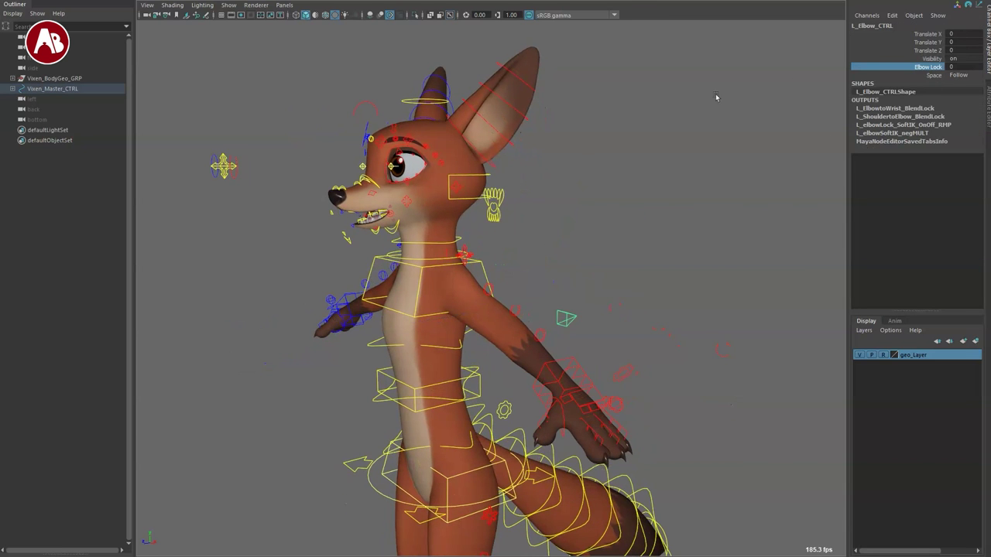
pyautogui.moveTo(716, 97); pyautogui.dragTo(904, 209, button='middle')
pyautogui.hotkey('ctrl', 'z')
pyautogui.keyDown('alt'); pyautogui.moveTo(609, 331); pyautogui.dragTo(622, 270, button='middle'); pyautogui.keyUp('alt')
pyautogui.keyDown('alt'); pyautogui.moveTo(621, 310); pyautogui.dragTo(651, 340); pyautogui.keyUp('alt')
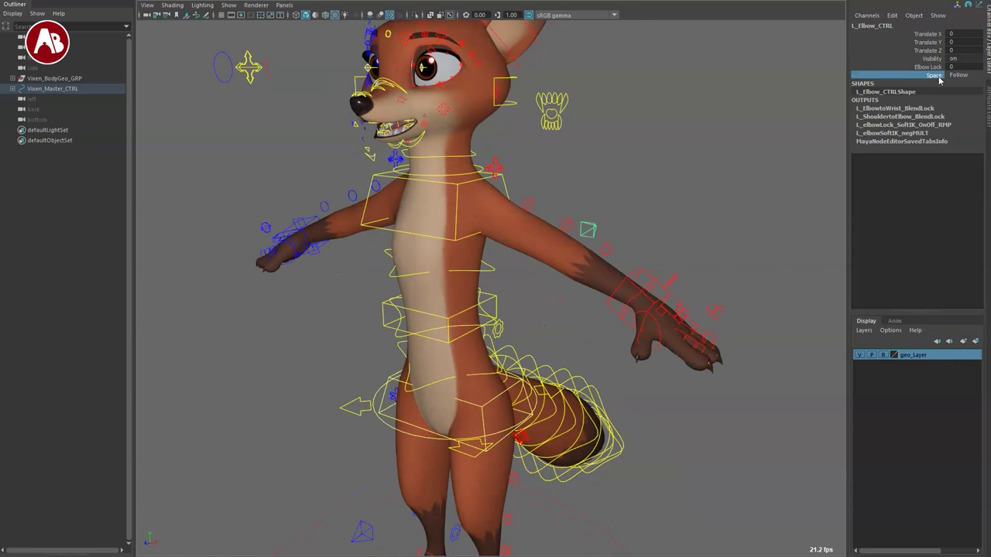
# Select the left arm IK control, pull it far outward to stretch the arm, and undo the moves
pyautogui.keyDown('alt'); pyautogui.moveTo(536, 326); pyautogui.dragTo(639, 390, button='right'); pyautogui.keyUp('alt')
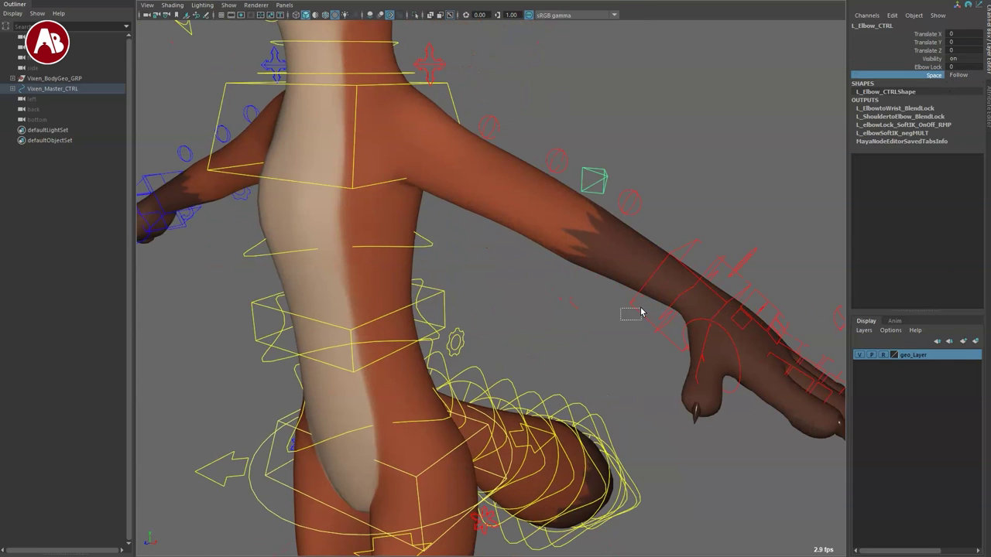
pyautogui.moveTo(641, 310); pyautogui.dragTo(652, 302)
pyautogui.keyDown('alt'); pyautogui.moveTo(612, 337); pyautogui.dragTo(504, 393, button='right'); pyautogui.keyUp('alt')
pyautogui.keyDown('alt'); pyautogui.moveTo(503, 393); pyautogui.dragTo(538, 387); pyautogui.keyUp('alt')
pyautogui.press('w')
pyautogui.moveTo(626, 291); pyautogui.dragTo(716, 385)
pyautogui.keyDown('alt'); pyautogui.moveTo(650, 368); pyautogui.dragTo(506, 350, button='right'); pyautogui.keyUp('alt')
pyautogui.moveTo(582, 320); pyautogui.dragTo(678, 365)
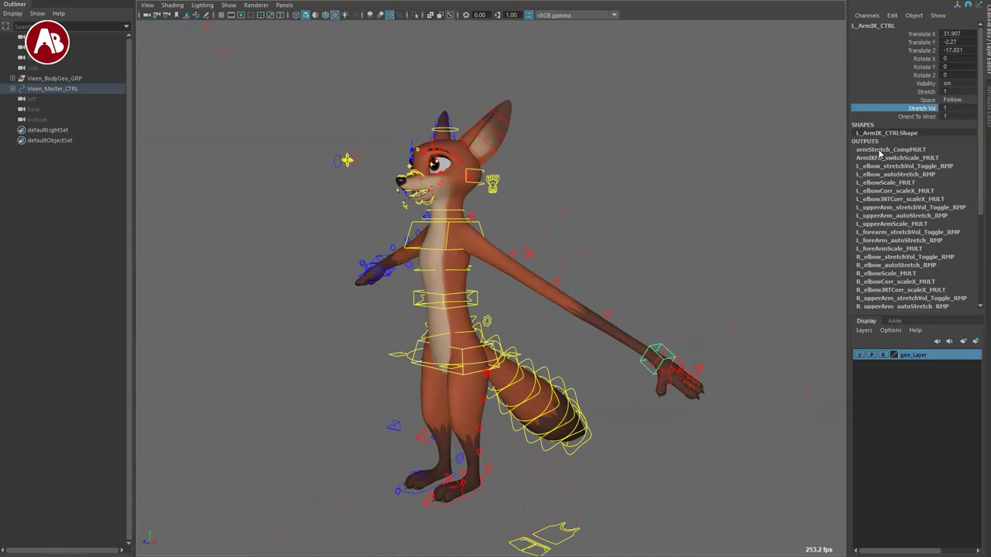
pyautogui.hotkey('ctrl', 'z')
pyautogui.hotkey('ctrl', 'z')
# Set Orient To Wrist to 0 on the left arm IK control and move the hand in front of the body
pyautogui.keyDown('alt'); pyautogui.moveTo(557, 331); pyautogui.dragTo(642, 409, button='right'); pyautogui.keyUp('alt')
pyautogui.keyDown('alt'); pyautogui.moveTo(641, 408); pyautogui.dragTo(654, 421); pyautogui.keyUp('alt')
pyautogui.keyDown('alt'); pyautogui.moveTo(654, 422); pyautogui.dragTo(571, 344, button='middle'); pyautogui.keyUp('alt')
pyautogui.keyDown('alt'); pyautogui.moveTo(571, 344); pyautogui.dragTo(595, 354); pyautogui.keyUp('alt')
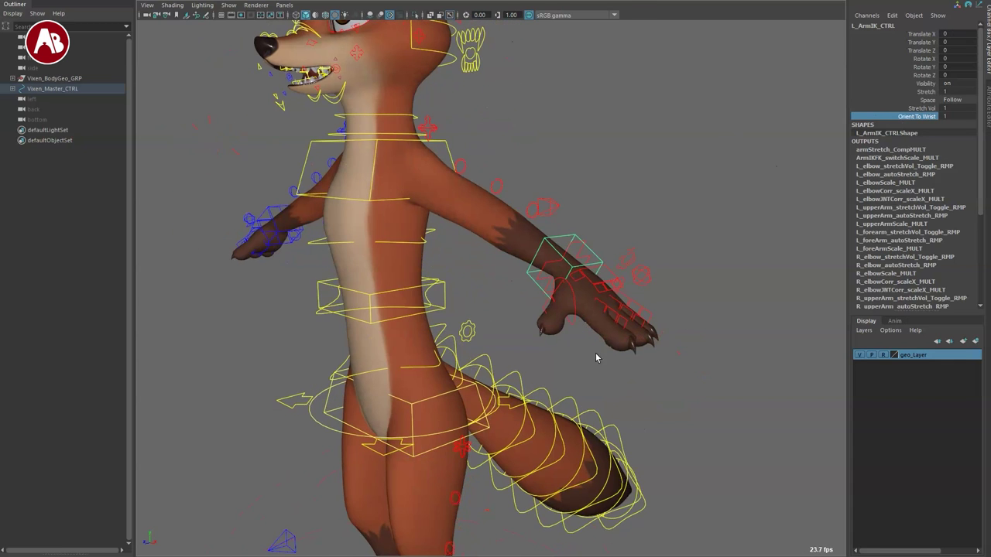
pyautogui.keyDown('alt'); pyautogui.moveTo(631, 373); pyautogui.dragTo(656, 391, button='middle'); pyautogui.keyUp('alt')
pyautogui.moveTo(598, 286); pyautogui.dragTo(337, 387)
pyautogui.moveTo(348, 344)
pyautogui.mouseDown()
pyautogui.moveTo(530, 343)
pyautogui.moveTo(630, 371)
pyautogui.moveTo(641, 227)
pyautogui.moveTo(492, 222)
pyautogui.moveTo(378, 289)
pyautogui.moveTo(341, 368)
pyautogui.moveTo(341, 356)
pyautogui.mouseUp()
pyautogui.keyDown('alt'); pyautogui.moveTo(341, 356); pyautogui.dragTo(610, 352); pyautogui.keyUp('alt')
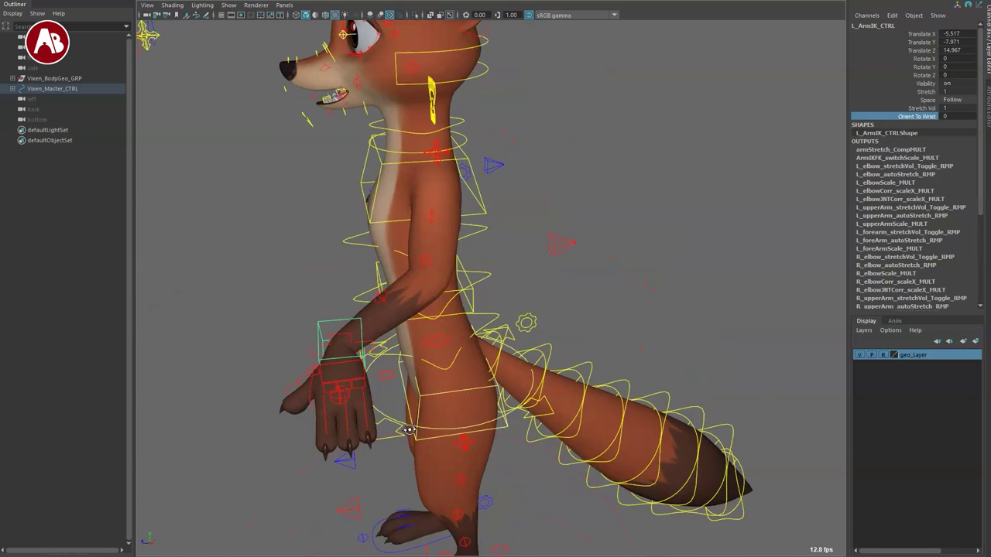
# Reposition the left arm IK control again with Orient To Wrist at 0, and undo several of the changes
pyautogui.moveTo(313, 349); pyautogui.dragTo(487, 358)
pyautogui.press('w')
pyautogui.moveTo(507, 299); pyautogui.dragTo(578, 303)
pyautogui.press('e')
pyautogui.press('q')
pyautogui.hotkey('ctrl', 'z')
pyautogui.hotkey('ctrl', 'z')
pyautogui.hotkey('ctrl', 'z')
pyautogui.hotkey('ctrl', 'z')
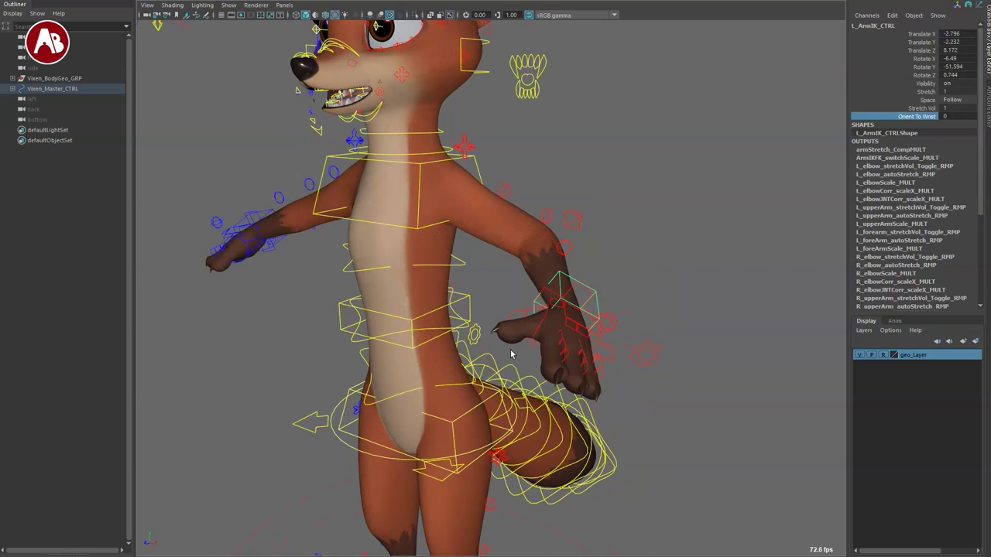
# View the bent left arm from the front, and undo the arm IK and elbow control changes
pyautogui.keyDown('alt'); pyautogui.moveTo(434, 397); pyautogui.dragTo(328, 375); pyautogui.keyUp('alt')
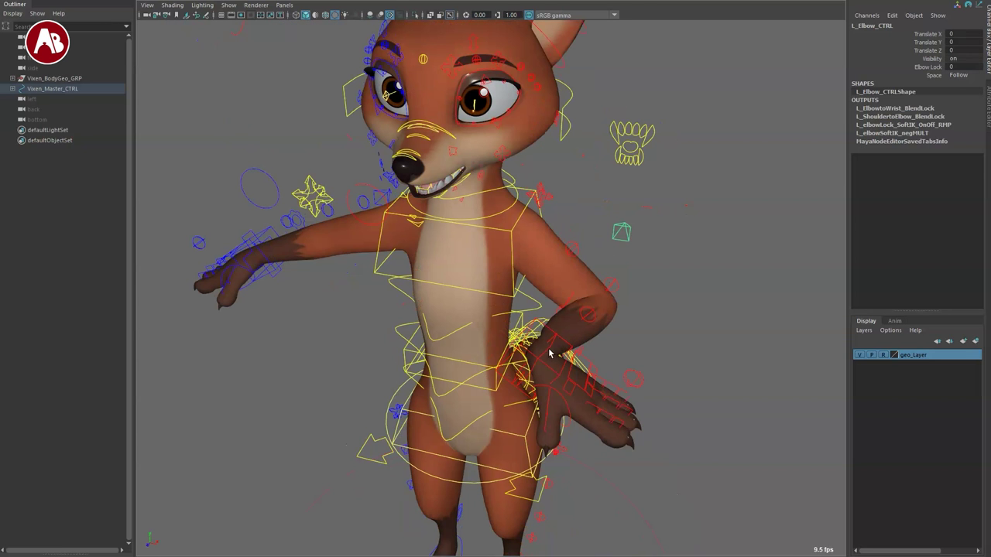
pyautogui.hotkey('ctrl', 'z')
pyautogui.hotkey('ctrl', 'z')
pyautogui.hotkey('ctrl', 'z')
pyautogui.hotkey('ctrl', 'z')
pyautogui.hotkey('ctrl', 'z')
pyautogui.hotkey('ctrl', 'z')
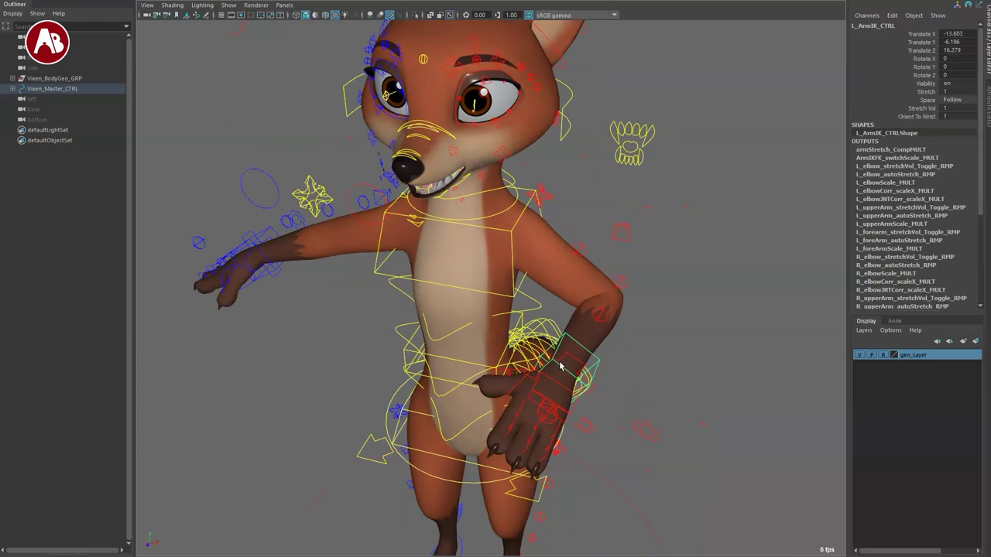
# Select the left hand rotation control and rotate the hand at the wrist
pyautogui.keyDown('alt'); pyautogui.moveTo(616, 429); pyautogui.dragTo(640, 398); pyautogui.keyUp('alt')
pyautogui.keyDown('alt'); pyautogui.moveTo(648, 349); pyautogui.dragTo(542, 347); pyautogui.keyUp('alt')
pyautogui.keyDown('alt'); pyautogui.moveTo(542, 347); pyautogui.dragTo(427, 343, button='middle'); pyautogui.keyUp('alt')
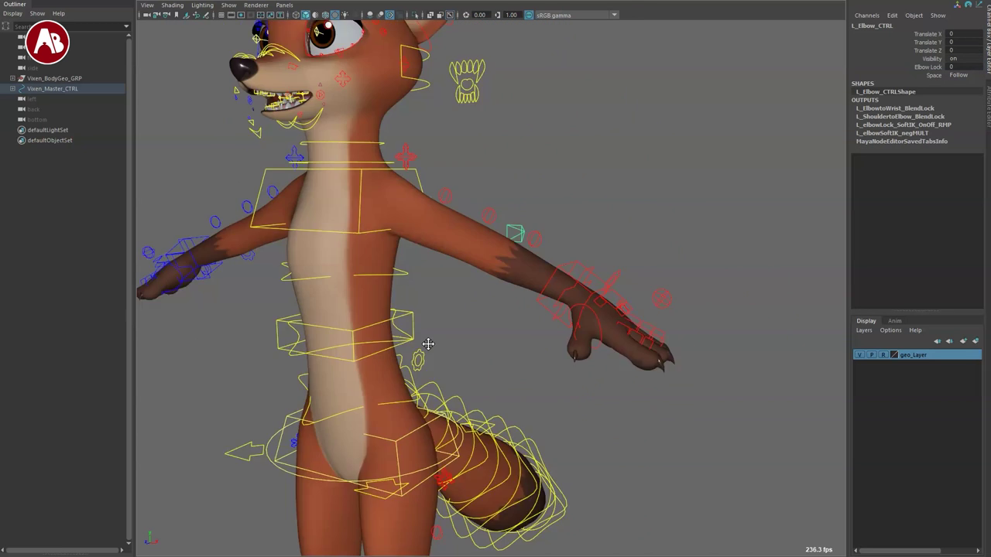
pyautogui.keyDown('alt'); pyautogui.moveTo(426, 343); pyautogui.dragTo(575, 411, button='right'); pyautogui.keyUp('alt')
pyautogui.keyDown('alt'); pyautogui.moveTo(575, 411); pyautogui.dragTo(597, 368); pyautogui.keyUp('alt')
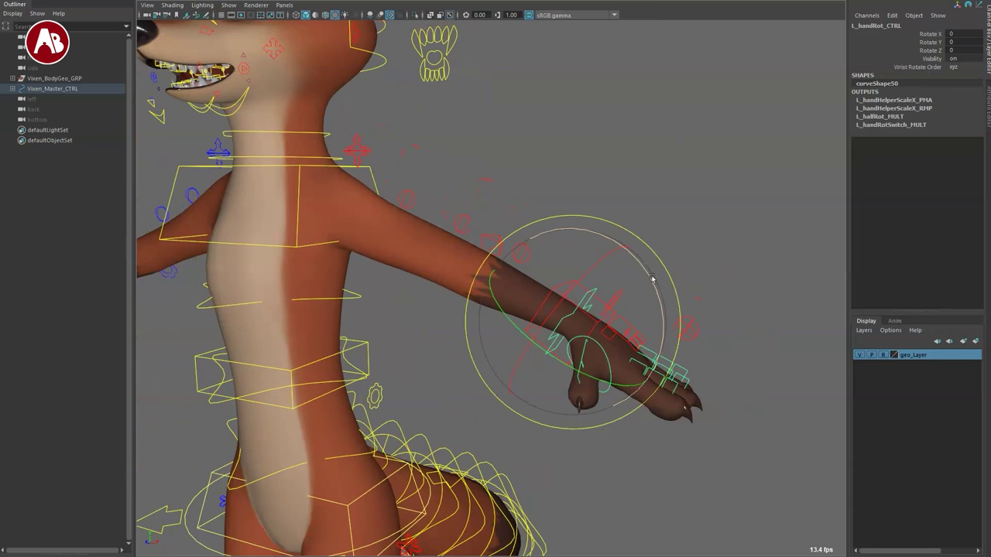
pyautogui.moveTo(655, 279); pyautogui.dragTo(619, 279)
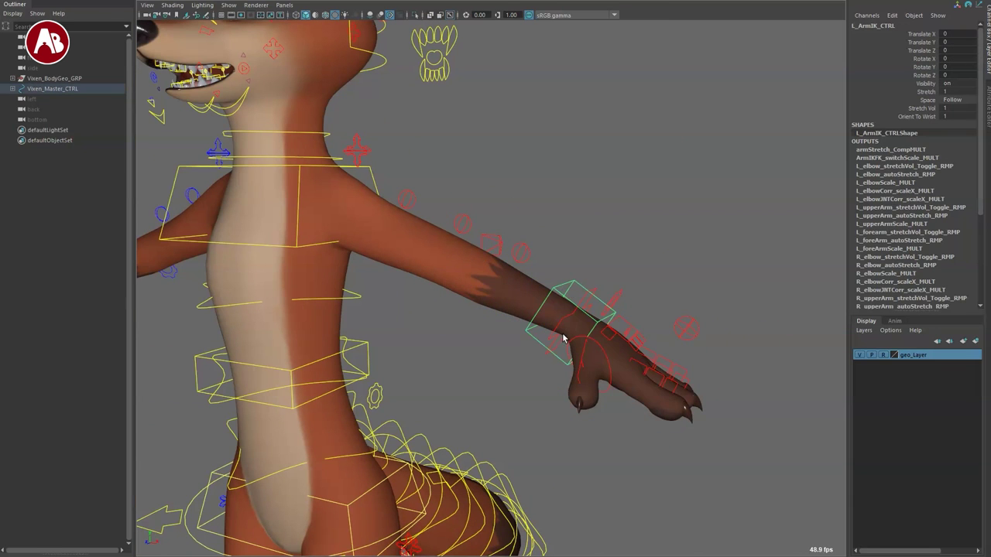
# Adjust the left arm IK control, undo the change, and rotate the control at the wrist
pyautogui.moveTo(564, 304)
pyautogui.mouseDown()
pyautogui.moveTo(535, 302)
pyautogui.moveTo(568, 318)
pyautogui.mouseUp()
pyautogui.hotkey('ctrl', 'z')
pyautogui.press('e')
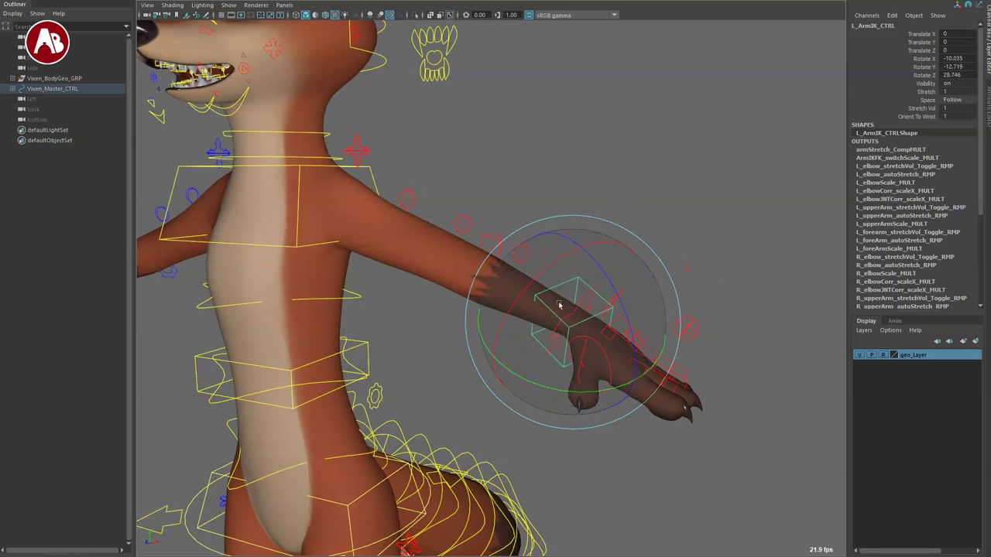
pyautogui.press('q')
# Select the left hand rotation control again, rotate it, and undo the rotation
pyautogui.click(586, 309)
pyautogui.press('e')
pyautogui.moveTo(634, 325); pyautogui.dragTo(621, 353)
pyautogui.hotkey('ctrl', 'z')
pyautogui.press('q')
# Select the left fingers attribute control, try its Fist attribute, and undo the change
pyautogui.scroll(5, 647, 385)
pyautogui.keyDown('alt'); pyautogui.moveTo(632, 413); pyautogui.dragTo(501, 371, button='middle'); pyautogui.keyUp('alt')
pyautogui.keyDown('alt'); pyautogui.moveTo(589, 398); pyautogui.dragTo(565, 404); pyautogui.keyUp('alt')
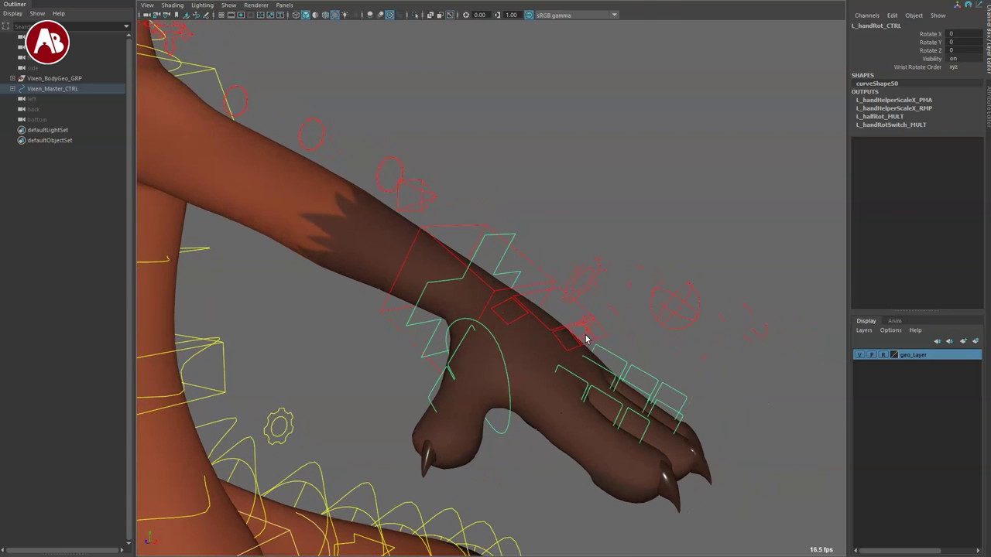
pyautogui.moveTo(583, 304); pyautogui.dragTo(588, 301)
pyautogui.keyDown('alt'); pyautogui.moveTo(664, 375); pyautogui.dragTo(688, 379, button='middle'); pyautogui.keyUp('alt')
pyautogui.scroll(-3, 688, 379)
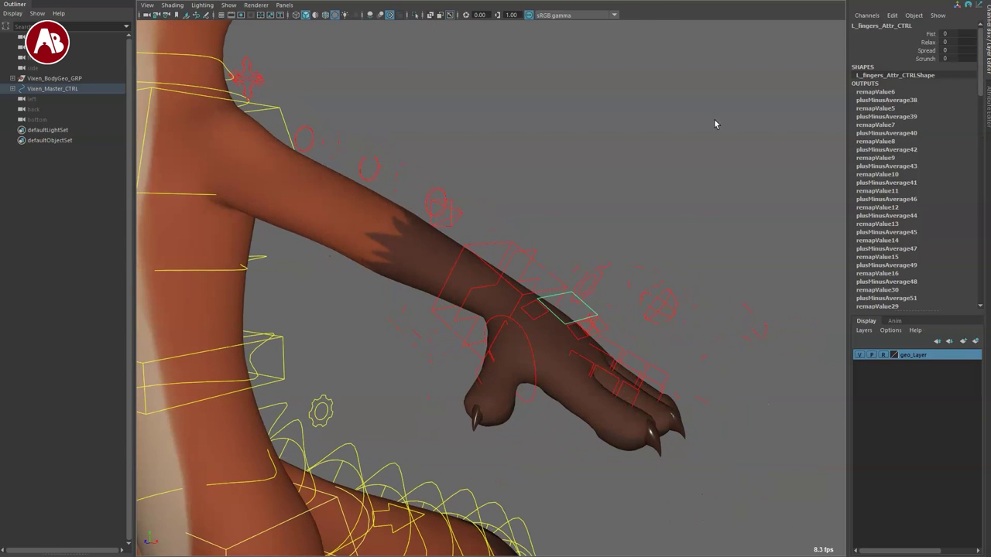
pyautogui.click(921, 34)
pyautogui.moveTo(735, 157); pyautogui.dragTo(706, 154, button='middle')
pyautogui.hotkey('ctrl', 'z')
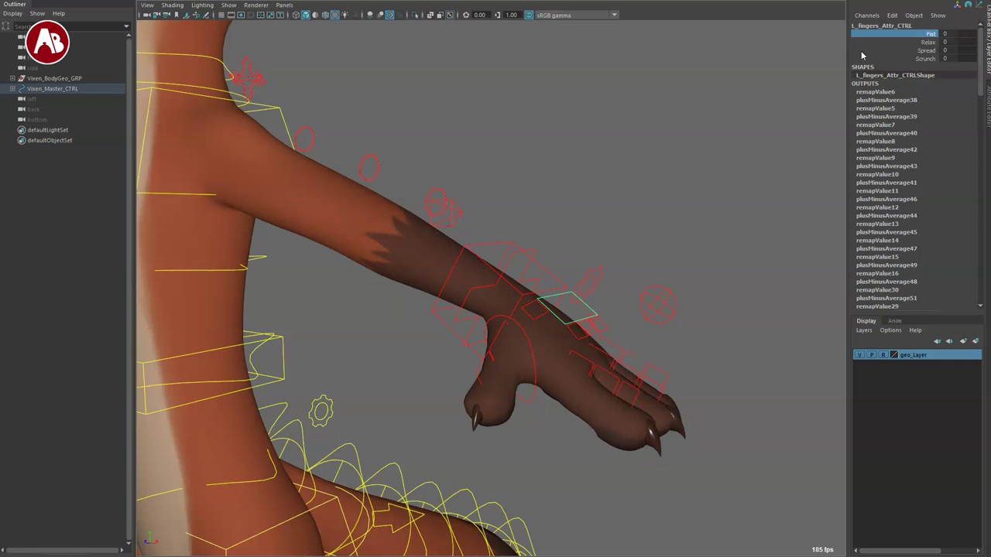
# Vary the Fist and Relax attributes on the left fingers attribute control, undoing each change
pyautogui.moveTo(748, 83); pyautogui.dragTo(861, 104, button='middle')
pyautogui.hotkey('ctrl', 'z')
pyautogui.click(886, 43)
pyautogui.moveTo(749, 66); pyautogui.dragTo(888, 106, button='middle')
pyautogui.hotkey('ctrl', 'z')
# Try the Scrunch attribute on the left fingers control with different values, including 5, and undo the change
pyautogui.click(888, 69)
pyautogui.click(890, 59)
pyautogui.moveTo(741, 188); pyautogui.dragTo(779, 197, button='middle')
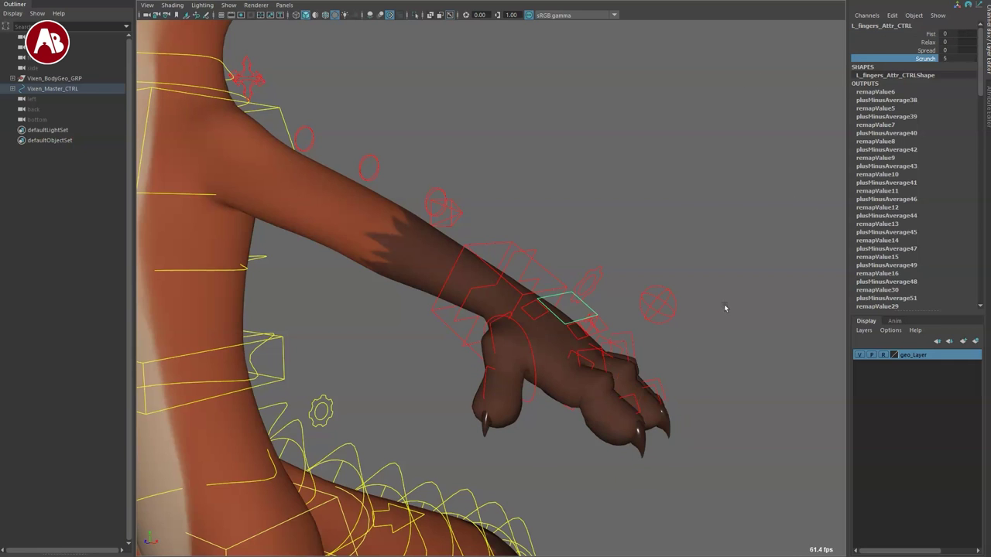
pyautogui.moveTo(725, 308); pyautogui.dragTo(621, 280, button='middle')
pyautogui.moveTo(671, 353); pyautogui.dragTo(694, 328, button='middle')
pyautogui.hotkey('ctrl', 'z')
# Select the left thumb base control, rotate the thumb, and undo the rotation
pyautogui.click(530, 402)
pyautogui.press('e')
pyautogui.moveTo(504, 416); pyautogui.dragTo(496, 385)
pyautogui.hotkey('ctrl', 'z')
pyautogui.press('q')
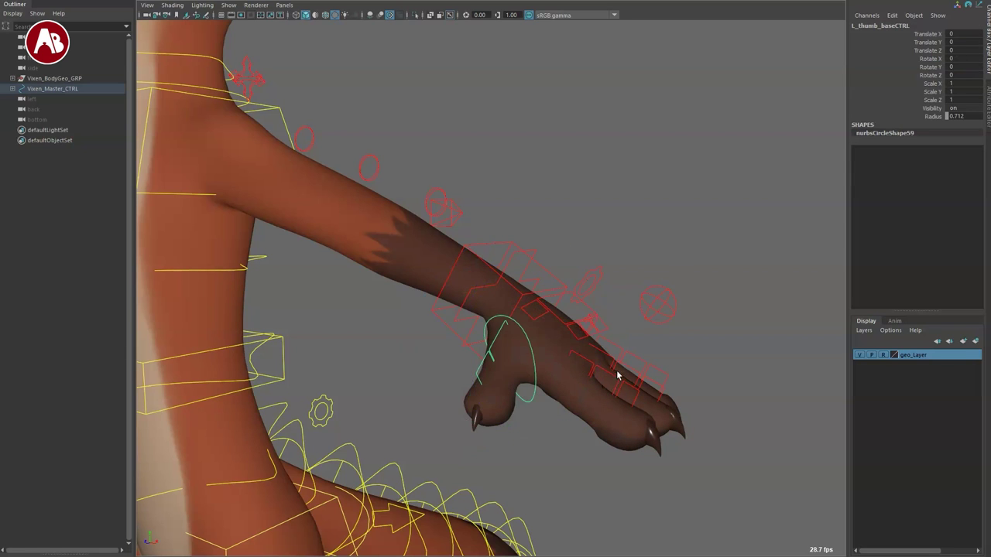
# Try rotating and scaling another control on the left hand, undoing each change
pyautogui.keyDown('alt'); pyautogui.moveTo(617, 375); pyautogui.dragTo(666, 387); pyautogui.keyUp('alt')
pyautogui.moveTo(751, 360); pyautogui.dragTo(752, 362)
pyautogui.press('e')
pyautogui.moveTo(711, 277); pyautogui.dragTo(731, 297)
pyautogui.hotkey('ctrl', 'z')
pyautogui.keyDown('alt'); pyautogui.moveTo(686, 393); pyautogui.dragTo(595, 393); pyautogui.keyUp('alt')
pyautogui.press('r')
pyautogui.hotkey('ctrl', 'z')
# Select a further left hand control, adjust it from another viewing angle, and undo the change
pyautogui.click(450, 379)
pyautogui.keyDown('alt'); pyautogui.moveTo(548, 364); pyautogui.dragTo(555, 441); pyautogui.keyUp('alt')
pyautogui.keyDown('alt'); pyautogui.moveTo(554, 440); pyautogui.dragTo(641, 289, button='middle'); pyautogui.keyUp('alt')
pyautogui.moveTo(591, 353); pyautogui.dragTo(538, 367)
pyautogui.hotkey('ctrl', 'z')
pyautogui.press('q')
# Select the left arm switch control and try changing its IK/FK attribute
pyautogui.moveTo(617, 207); pyautogui.dragTo(625, 219)
pyautogui.keyDown('alt'); pyautogui.moveTo(629, 311); pyautogui.dragTo(658, 313); pyautogui.keyUp('alt')
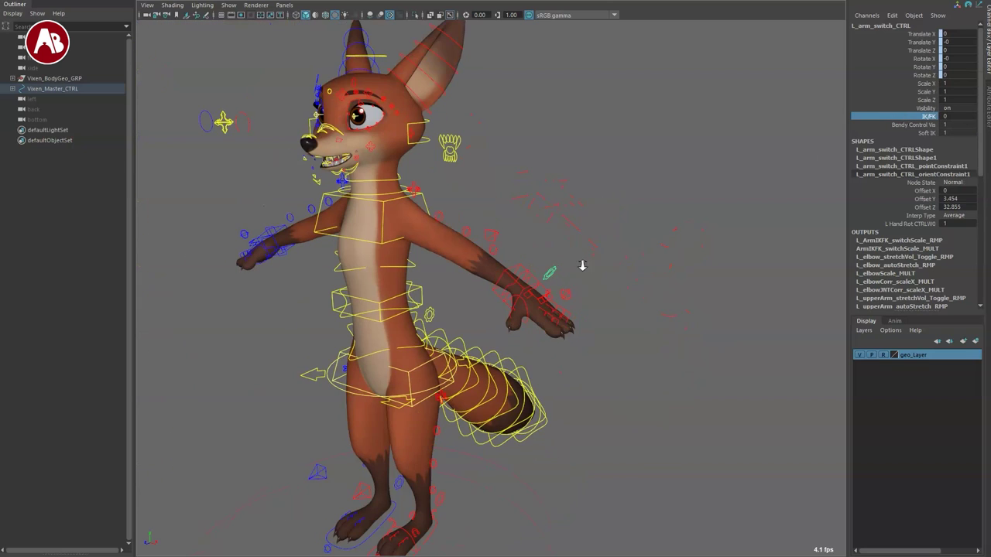
pyautogui.moveTo(581, 265); pyautogui.dragTo(771, 257, button='middle')
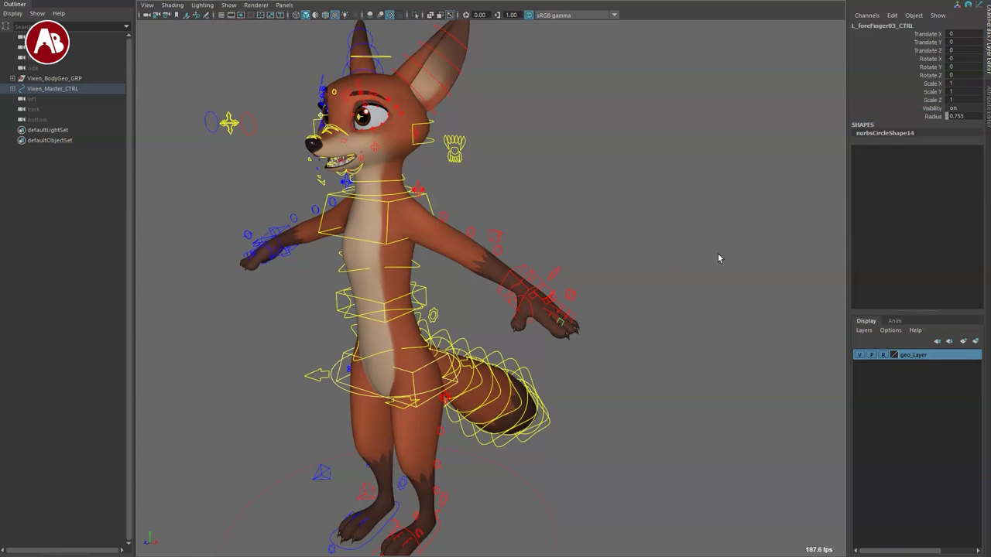
# Select the left hand tweak control, rotate it, and undo the changes
pyautogui.click(544, 293)
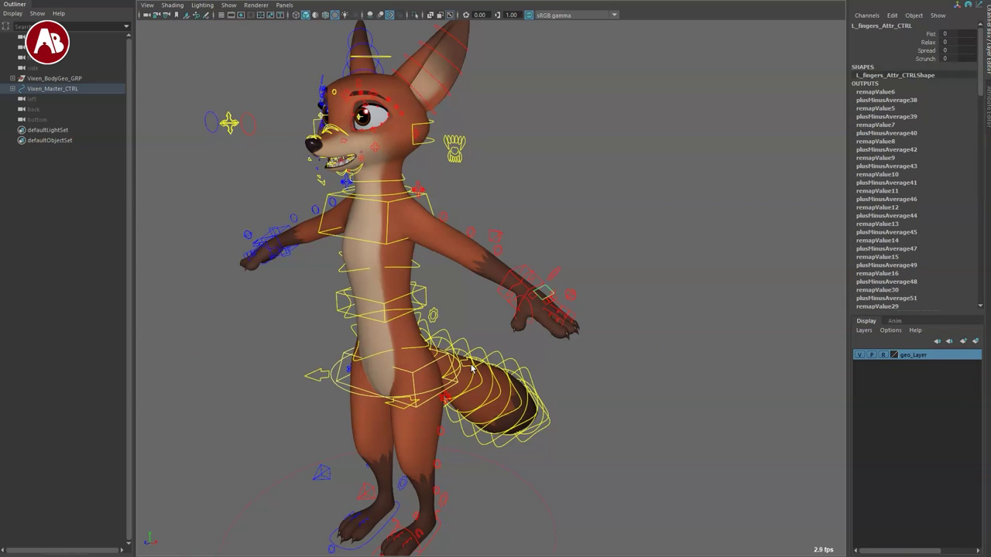
pyautogui.click(571, 295)
pyautogui.keyDown('alt'); pyautogui.moveTo(600, 345); pyautogui.dragTo(509, 380); pyautogui.keyUp('alt')
pyautogui.keyDown('alt'); pyautogui.moveTo(574, 383); pyautogui.dragTo(593, 389); pyautogui.keyUp('alt')
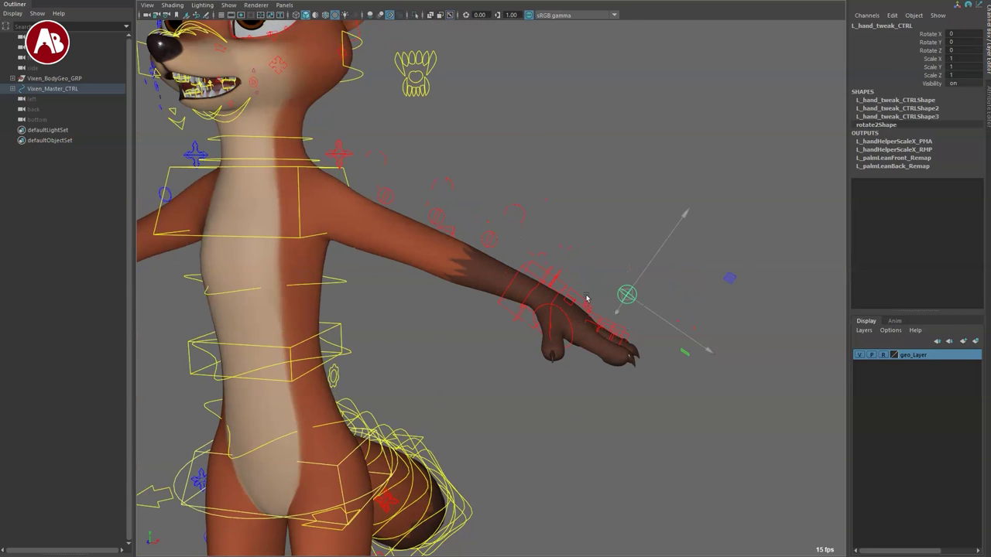
pyautogui.press('e')
pyautogui.moveTo(628, 200); pyautogui.dragTo(654, 326)
pyautogui.hotkey('ctrl', 'z')
pyautogui.hotkey('ctrl', 'z')
pyautogui.press('q')
# Reselect the left hand tweak control beside the fingers
pyautogui.click(627, 293)
pyautogui.hotkey('ctrl', 'z')
pyautogui.press('q')
pyautogui.click(523, 274)
pyautogui.click(624, 298)
# Select the neck control at the collar, tilt the neck and head sideways, and undo the rotation
pyautogui.keyDown('alt'); pyautogui.moveTo(391, 383); pyautogui.dragTo(603, 441, button='middle'); pyautogui.keyUp('alt')
pyautogui.keyDown('alt'); pyautogui.moveTo(427, 393); pyautogui.dragTo(460, 353); pyautogui.keyUp('alt')
pyautogui.keyDown('alt'); pyautogui.moveTo(460, 353); pyautogui.dragTo(464, 371, button='middle'); pyautogui.keyUp('alt')
pyautogui.keyDown('alt'); pyautogui.moveTo(464, 371); pyautogui.dragTo(595, 368, button='right'); pyautogui.keyUp('alt')
pyautogui.keyDown('alt'); pyautogui.moveTo(594, 368); pyautogui.dragTo(569, 497, button='middle'); pyautogui.keyUp('alt')
pyautogui.keyDown('alt'); pyautogui.moveTo(569, 497); pyautogui.dragTo(532, 478); pyautogui.keyUp('alt')
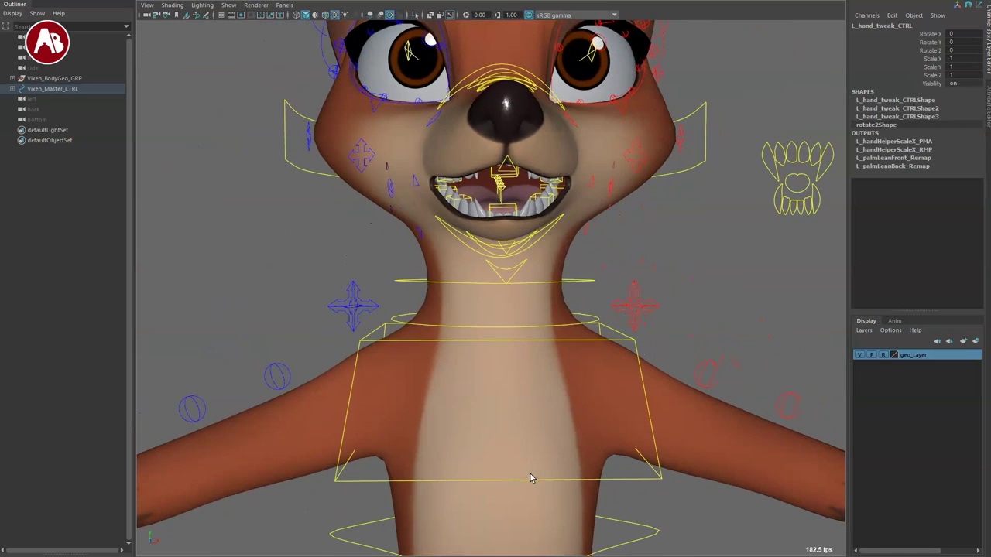
pyautogui.click(428, 323)
pyautogui.keyDown('alt'); pyautogui.moveTo(544, 421); pyautogui.dragTo(458, 414, button='right'); pyautogui.keyUp('alt')
pyautogui.keyDown('alt'); pyautogui.moveTo(458, 414); pyautogui.dragTo(468, 437, button='middle'); pyautogui.keyUp('alt')
pyautogui.press('e')
pyautogui.moveTo(528, 252); pyautogui.dragTo(465, 257)
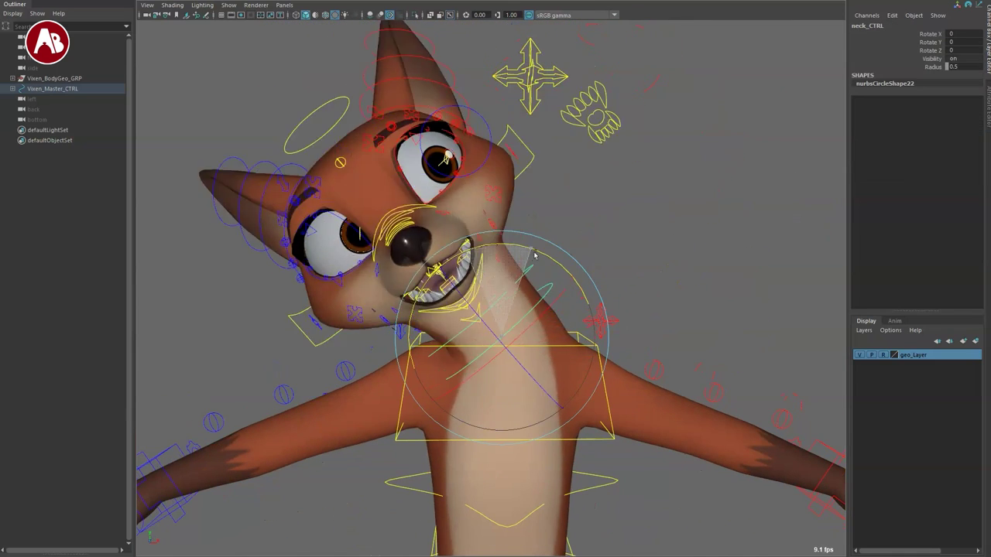
pyautogui.hotkey('ctrl', 'z')
pyautogui.press('q')
# Select the neck tweaker control and try moving the neck sideways
pyautogui.click(432, 303)
pyautogui.press('w')
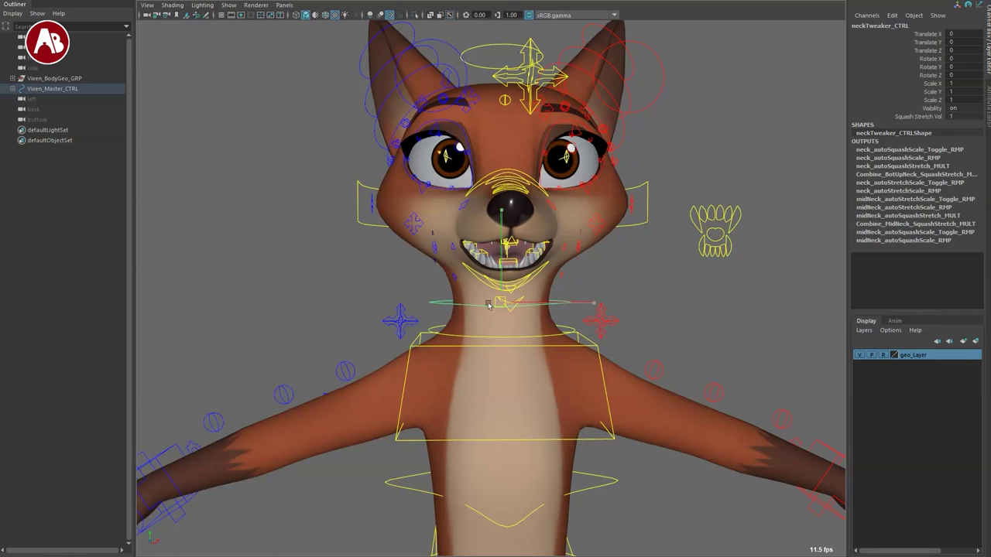
pyautogui.moveTo(488, 305); pyautogui.dragTo(546, 304)
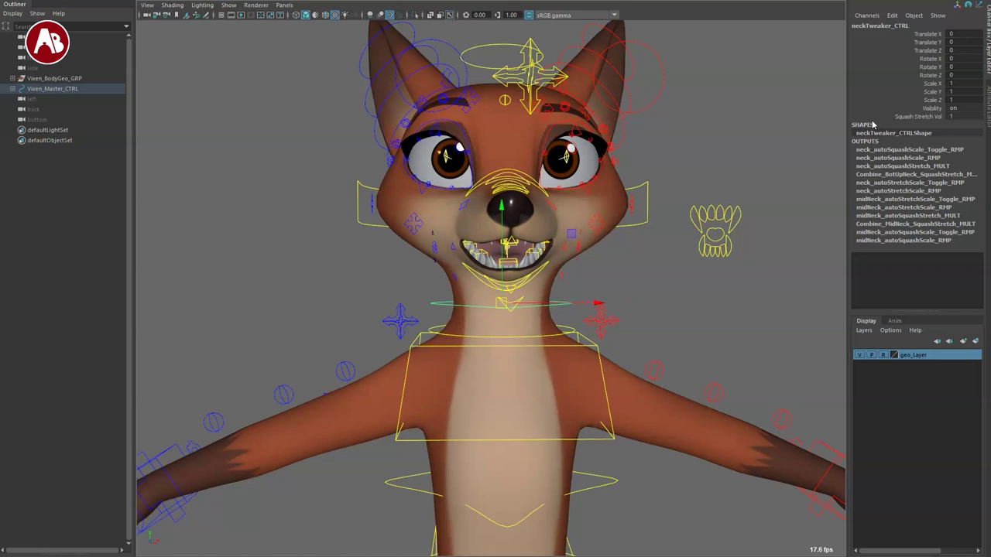
# Raise the head control by about 19 units to stretch the neck, and clear the selection
pyautogui.scroll(-5, 486, 354)
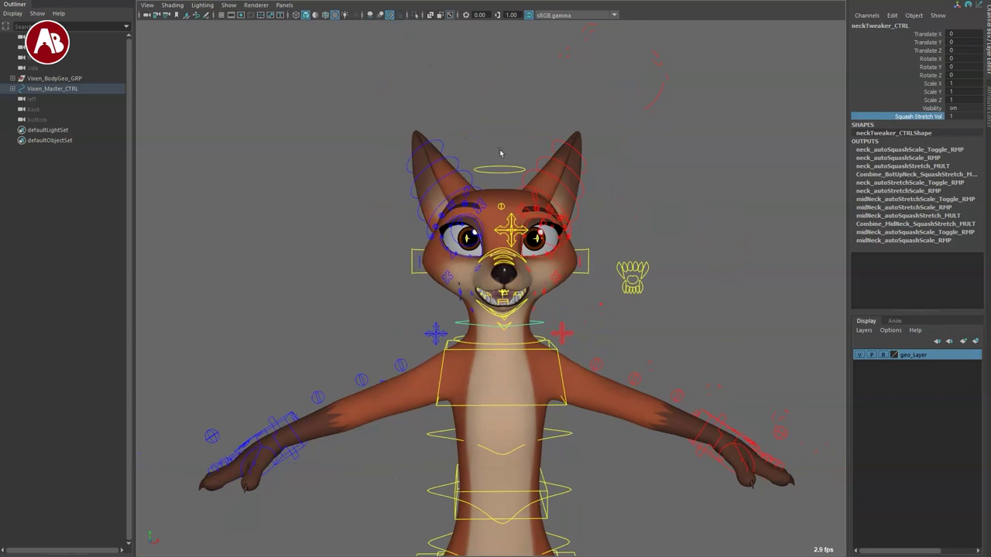
pyautogui.moveTo(511, 184); pyautogui.dragTo(501, 76)
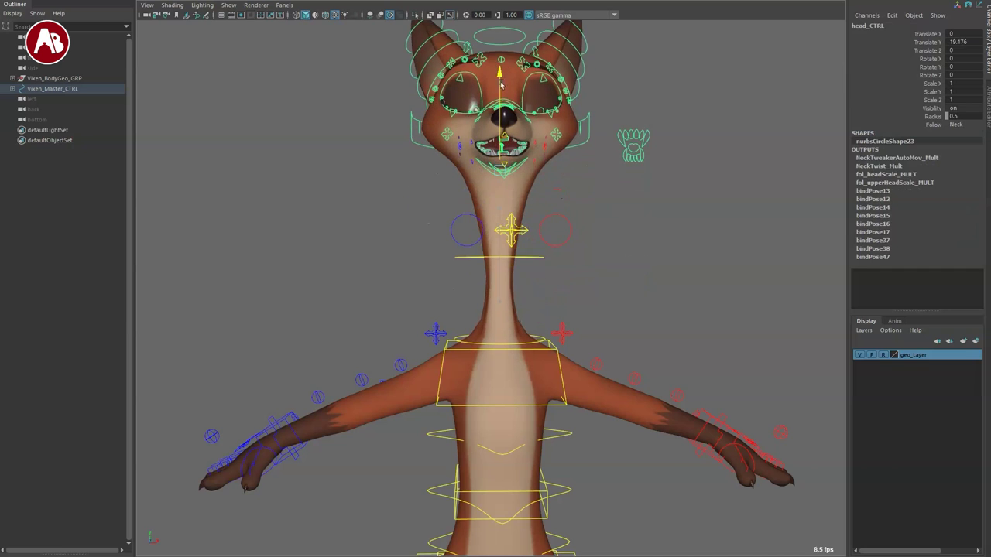
pyautogui.click(597, 169)
# Vary Squash Stretch Vol on the neck tweaker, and undo the changes back to the unstretched neck
pyautogui.click(525, 260)
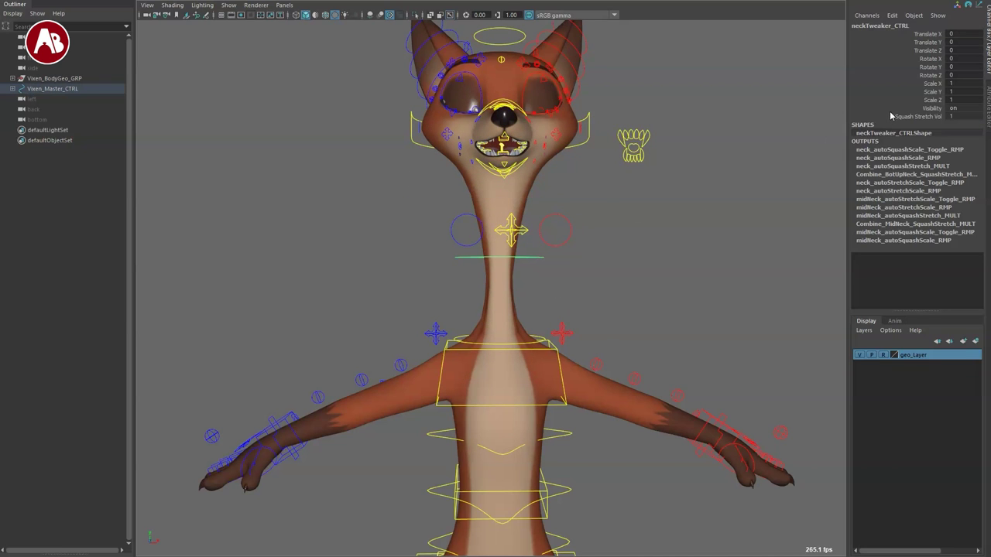
pyautogui.moveTo(621, 176); pyautogui.dragTo(777, 203, button='middle')
pyautogui.click(751, 224)
pyautogui.hotkey('ctrl', 'z')
pyautogui.hotkey('ctrl', 'z')
pyautogui.hotkey('ctrl', 'z')
pyautogui.hotkey('ctrl', 'z')
pyautogui.hotkey('ctrl', 'z')
# Select the head control, try rotating the head, undo the rotation, and clear the selection
pyautogui.click(493, 323)
pyautogui.keyDown('alt'); pyautogui.moveTo(493, 322); pyautogui.dragTo(447, 293); pyautogui.keyUp('alt')
pyautogui.click(486, 173)
pyautogui.click(505, 164)
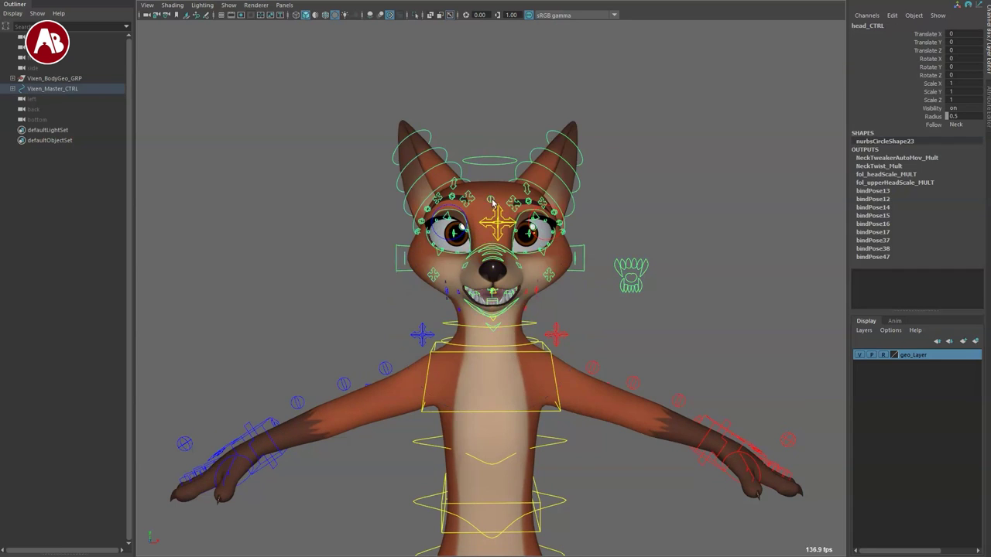
pyautogui.press('e')
pyautogui.moveTo(522, 268)
pyautogui.mouseDown()
pyautogui.moveTo(463, 275)
pyautogui.moveTo(472, 256)
pyautogui.moveTo(504, 251)
pyautogui.moveTo(519, 300)
pyautogui.moveTo(470, 288)
pyautogui.moveTo(508, 261)
pyautogui.mouseUp()
pyautogui.hotkey('ctrl', 'z')
pyautogui.click(719, 213)
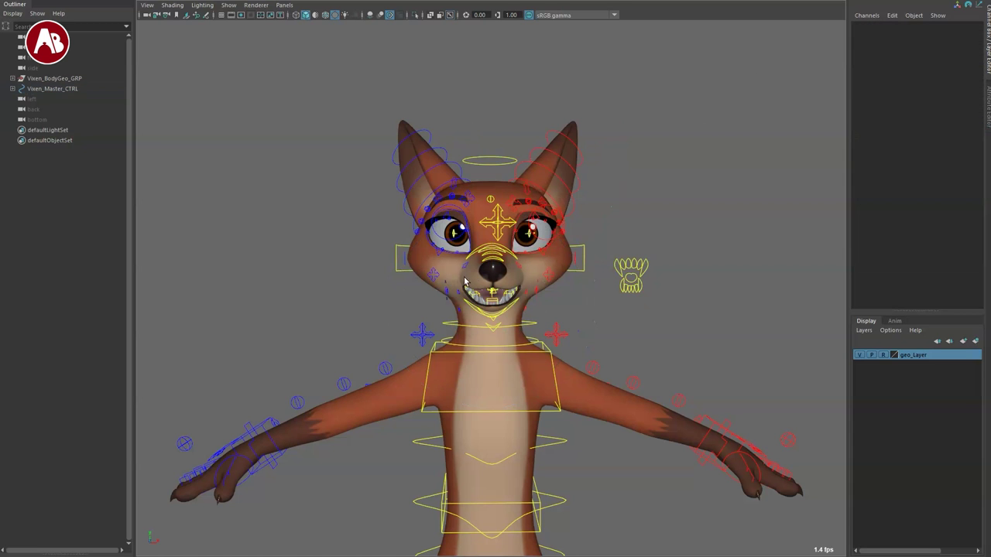
# Inspect the selected head control from the side, adjust it from the front, and undo the change
pyautogui.keyDown('alt'); pyautogui.moveTo(432, 357); pyautogui.dragTo(429, 387, button='right'); pyautogui.keyUp('alt')
pyautogui.keyDown('alt'); pyautogui.moveTo(467, 430); pyautogui.dragTo(502, 230); pyautogui.keyUp('alt')
pyautogui.click(498, 149)
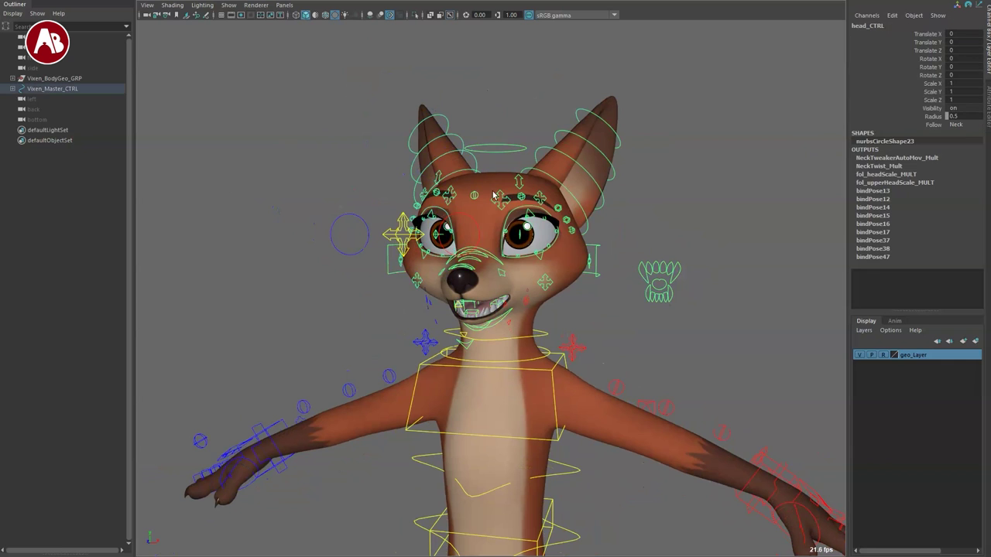
pyautogui.keyDown('alt'); pyautogui.moveTo(483, 264); pyautogui.dragTo(381, 355); pyautogui.keyUp('alt')
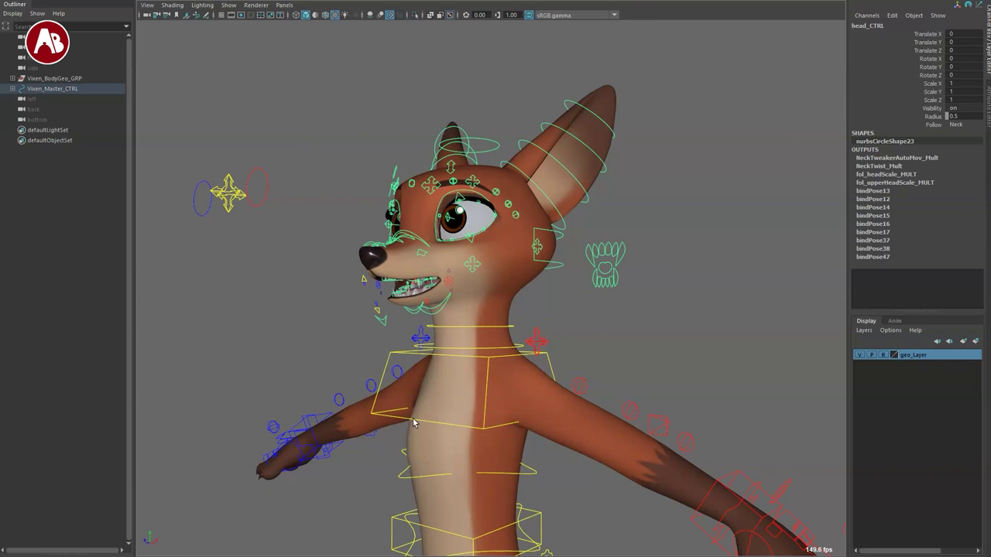
pyautogui.click(480, 119)
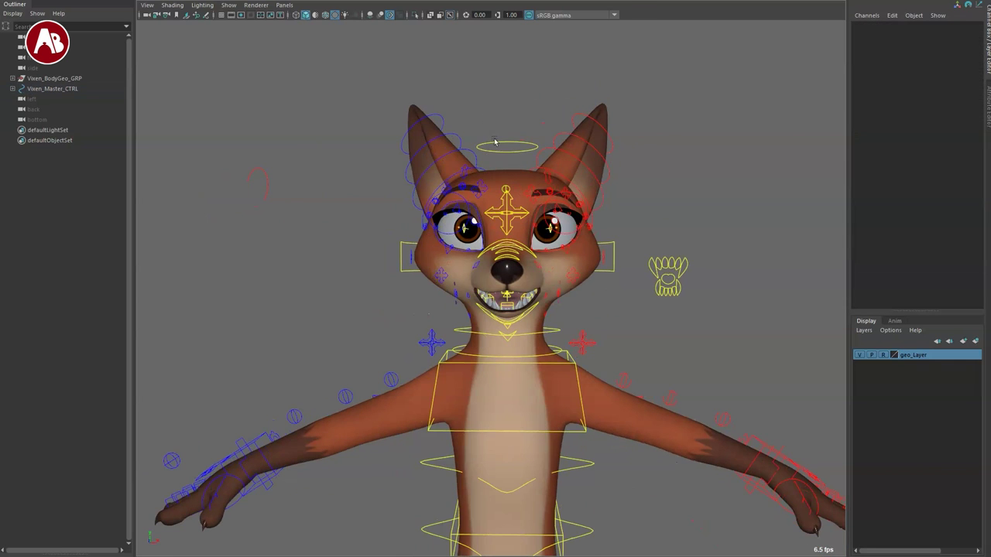
pyautogui.click(495, 144)
pyautogui.moveTo(534, 305); pyautogui.dragTo(513, 338)
pyautogui.hotkey('ctrl', 'z')
pyautogui.press('q')
# Turn the head control about 4 degrees in a close-up of the face, and undo the rotation
pyautogui.keyDown('alt'); pyautogui.moveTo(462, 316); pyautogui.dragTo(447, 320, button='middle'); pyautogui.keyUp('alt')
pyautogui.keyDown('alt'); pyautogui.moveTo(446, 320); pyautogui.dragTo(533, 389, button='right'); pyautogui.keyUp('alt')
pyautogui.press('e')
pyautogui.moveTo(473, 378)
pyautogui.mouseDown()
pyautogui.moveTo(534, 384)
pyautogui.moveTo(487, 381)
pyautogui.mouseUp()
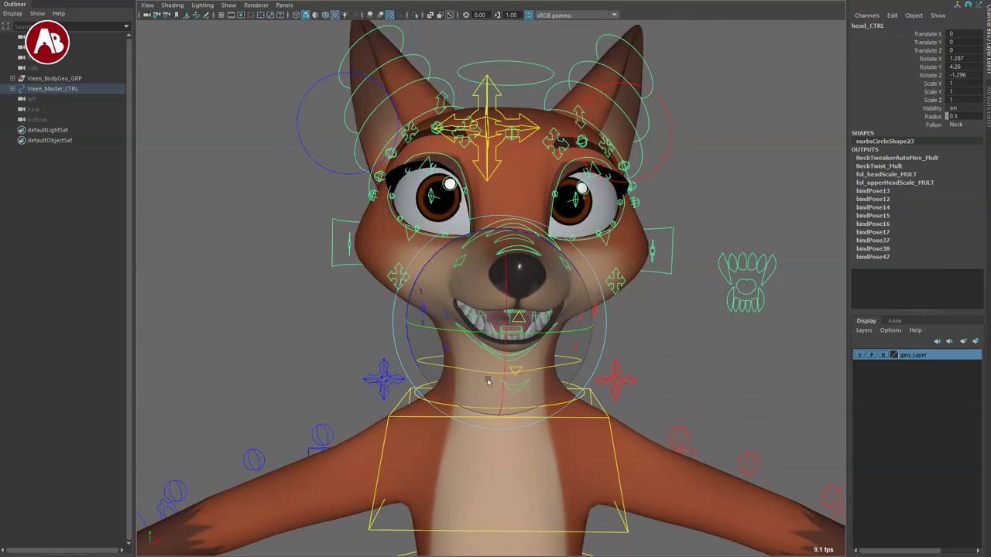
pyautogui.hotkey('ctrl', 'z')
pyautogui.press('q')
# Select the upper head control, tilt it about 15 degrees around Z, and undo the rotations
pyautogui.moveTo(673, 263); pyautogui.dragTo(674, 265)
pyautogui.keyDown('alt'); pyautogui.moveTo(582, 332); pyautogui.dragTo(499, 361, button='right'); pyautogui.keyUp('alt')
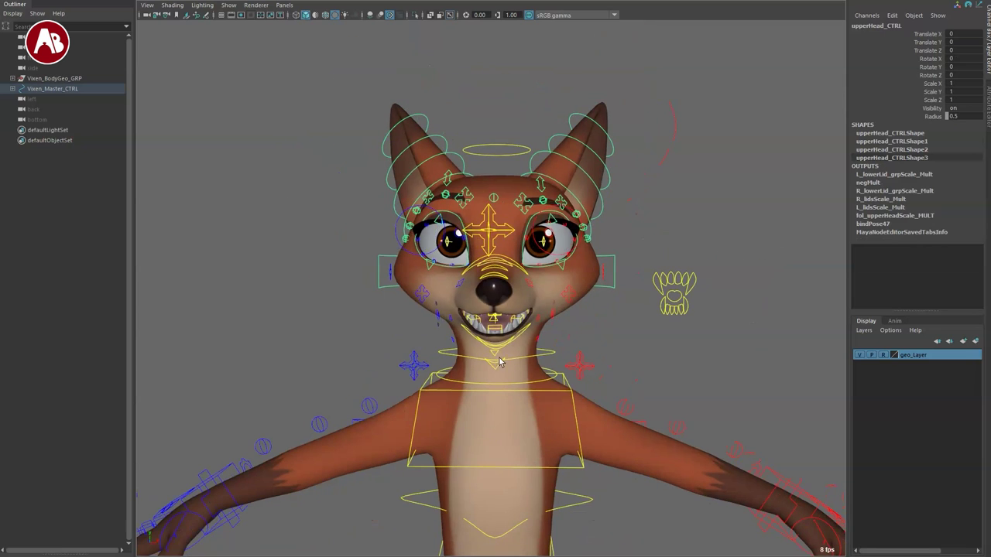
pyautogui.moveTo(493, 270)
pyautogui.mouseDown()
pyautogui.moveTo(486, 256)
pyautogui.moveTo(517, 246)
pyautogui.moveTo(511, 270)
pyautogui.mouseUp()
pyautogui.hotkey('ctrl', 'z')
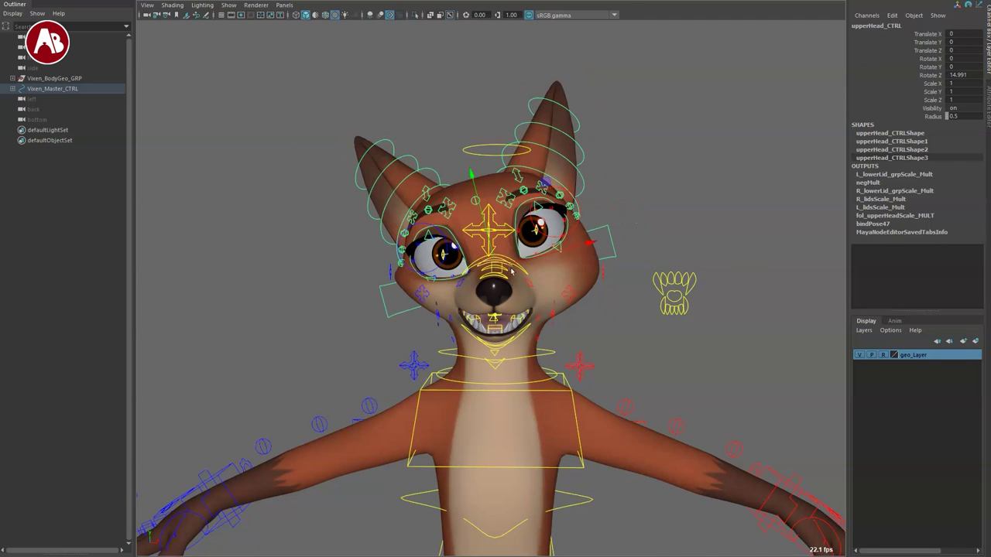
pyautogui.press('e')
pyautogui.moveTo(516, 179); pyautogui.dragTo(516, 182)
pyautogui.hotkey('ctrl', 'z')
# Try rotating the upper head with the rig controls hidden, show them again, undo the rotations, and restore textured shading
pyautogui.keyDown('alt'); pyautogui.moveTo(496, 242); pyautogui.dragTo(529, 244); pyautogui.keyUp('alt')
pyautogui.hotkey('alt', '1')
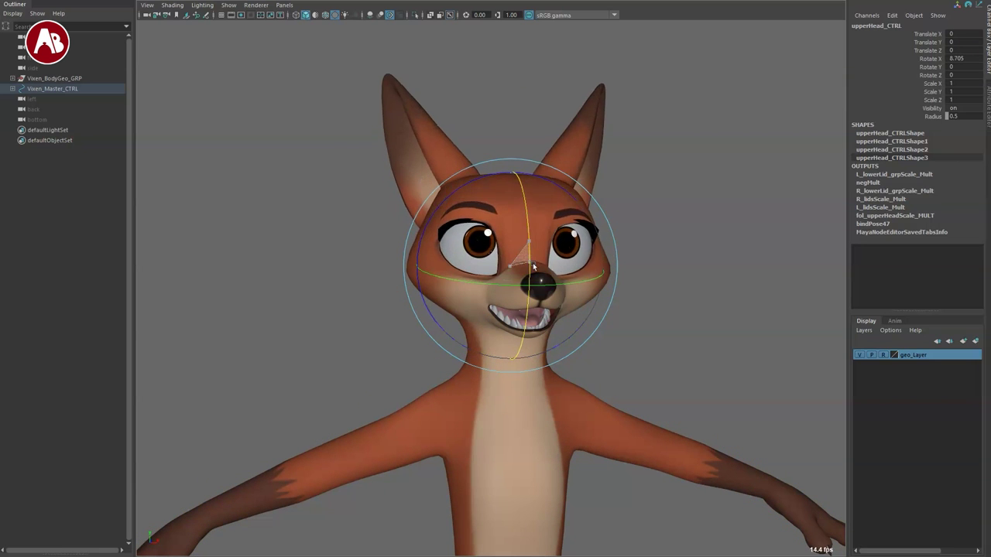
pyautogui.moveTo(533, 266); pyautogui.dragTo(532, 277)
pyautogui.hotkey('alt', '1')
pyautogui.moveTo(510, 173); pyautogui.dragTo(503, 195)
pyautogui.press('7')
pyautogui.hotkey('ctrl', 'z')
pyautogui.hotkey('ctrl', 'z')
pyautogui.hotkey('ctrl', 'z')
pyautogui.press('5')
pyautogui.press('6')
# Select the head and upper head controls in turn, scale the upper head to about 0.91, and undo the scaling
pyautogui.click(483, 350)
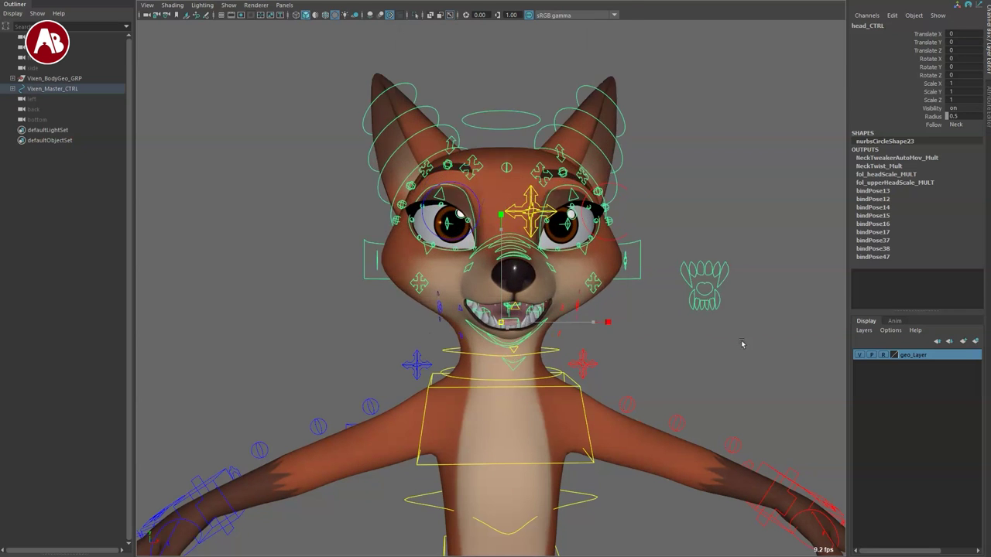
pyautogui.click(618, 274)
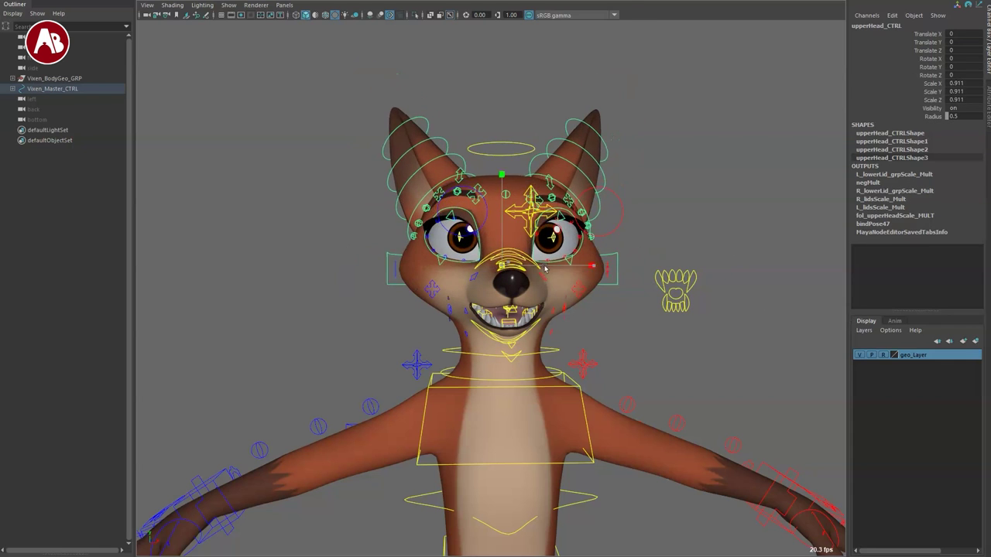
pyautogui.keyDown('alt'); pyautogui.moveTo(411, 338); pyautogui.dragTo(335, 345); pyautogui.keyUp('alt')
pyautogui.press('4')
pyautogui.press('6')
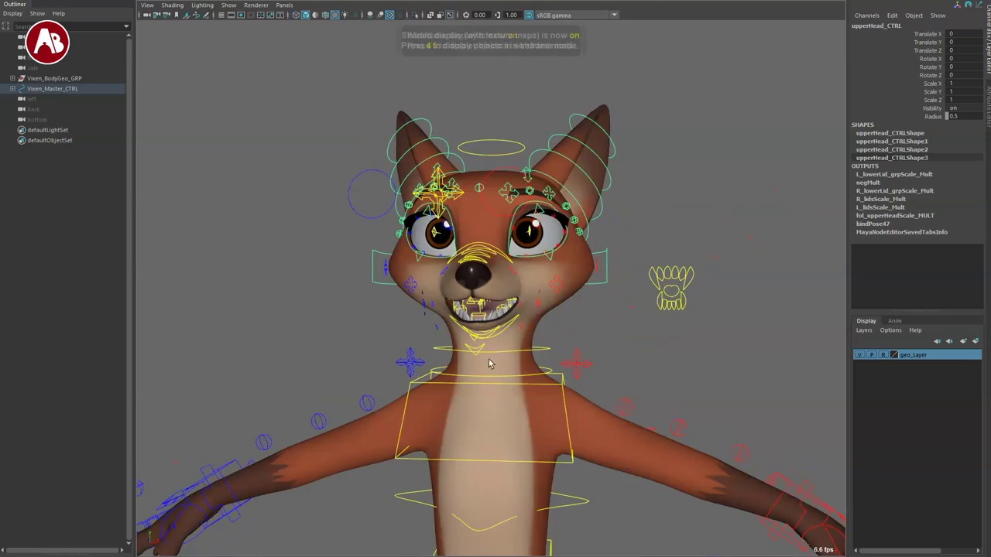
# Examine the facial controls around the brows, eyes, nose and mouth up close from several angles
pyautogui.keyDown('alt'); pyautogui.moveTo(433, 322); pyautogui.dragTo(490, 357, button='right'); pyautogui.keyUp('alt')
pyautogui.keyDown('alt'); pyautogui.moveTo(430, 360); pyautogui.dragTo(511, 359); pyautogui.keyUp('alt')
pyautogui.keyDown('alt'); pyautogui.moveTo(539, 267); pyautogui.dragTo(520, 345, button='middle'); pyautogui.keyUp('alt')
pyautogui.keyDown('alt'); pyautogui.moveTo(523, 341); pyautogui.dragTo(445, 358); pyautogui.keyUp('alt')
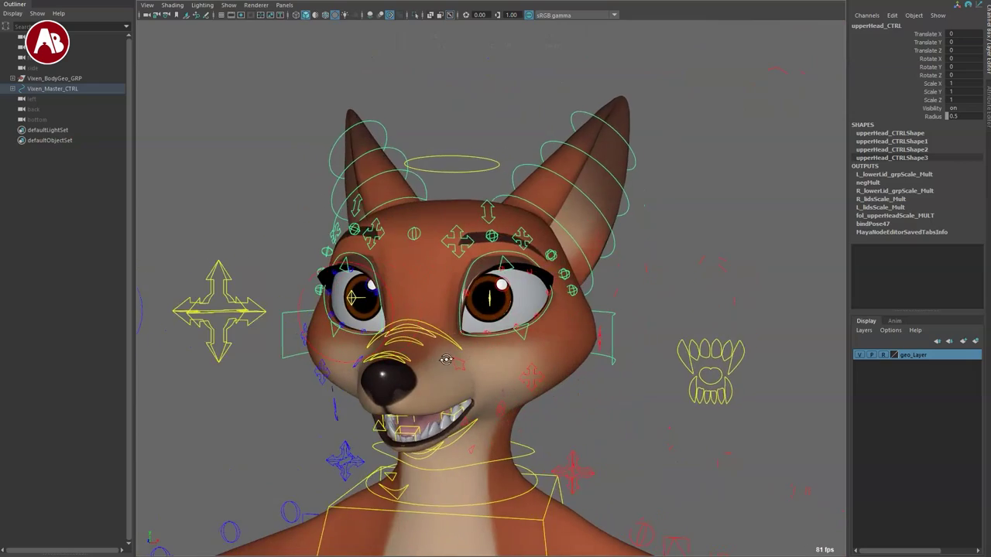
pyautogui.keyDown('alt'); pyautogui.moveTo(624, 408); pyautogui.dragTo(602, 345, button='middle'); pyautogui.keyUp('alt')
pyautogui.keyDown('alt'); pyautogui.moveTo(602, 345); pyautogui.dragTo(648, 355, button='right'); pyautogui.keyUp('alt')
pyautogui.keyDown('alt'); pyautogui.moveTo(648, 355); pyautogui.dragTo(737, 350, button='middle'); pyautogui.keyUp('alt')
pyautogui.keyDown('alt'); pyautogui.moveTo(561, 347); pyautogui.dragTo(573, 286, button='middle'); pyautogui.keyUp('alt')
pyautogui.keyDown('alt'); pyautogui.moveTo(573, 309); pyautogui.dragTo(617, 330, button='right'); pyautogui.keyUp('alt')
pyautogui.keyDown('alt'); pyautogui.moveTo(511, 372); pyautogui.dragTo(526, 356); pyautogui.keyUp('alt')
pyautogui.keyDown('alt'); pyautogui.moveTo(542, 348); pyautogui.dragTo(725, 333, button='middle'); pyautogui.keyUp('alt')
pyautogui.keyDown('alt'); pyautogui.moveTo(725, 334); pyautogui.dragTo(635, 337, button='right'); pyautogui.keyUp('alt')
# Select the jaw control and rotate it to about -20 degrees around Z to open the mouth
pyautogui.click(455, 363)
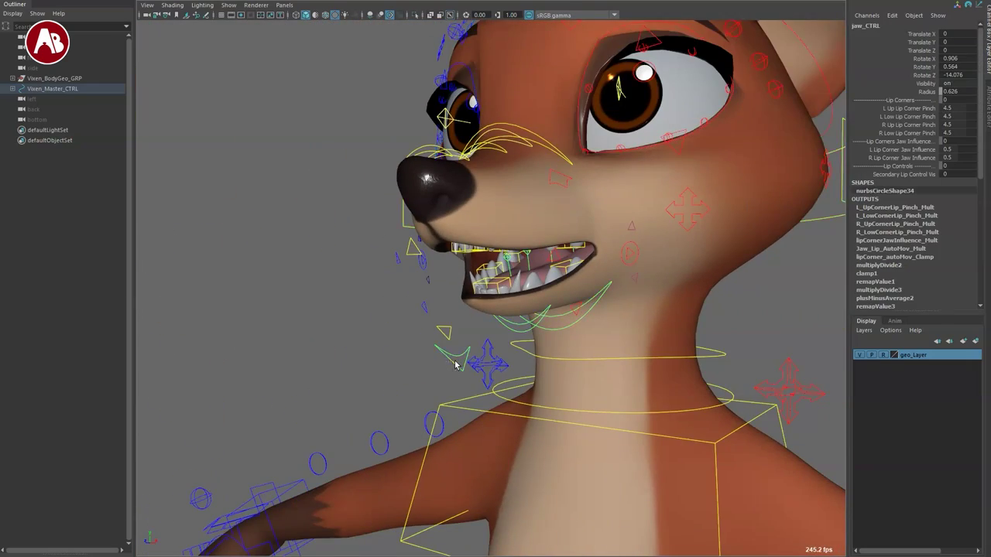
pyautogui.keyDown('alt'); pyautogui.moveTo(455, 363); pyautogui.dragTo(491, 353, button='right'); pyautogui.keyUp('alt')
pyautogui.press('e')
pyautogui.moveTo(535, 219)
pyautogui.mouseDown()
pyautogui.moveTo(544, 241)
pyautogui.moveTo(541, 215)
pyautogui.moveTo(543, 230)
pyautogui.mouseUp()
pyautogui.keyDown('alt'); pyautogui.moveTo(535, 348); pyautogui.dragTo(490, 369); pyautogui.keyUp('alt')
pyautogui.press('q')
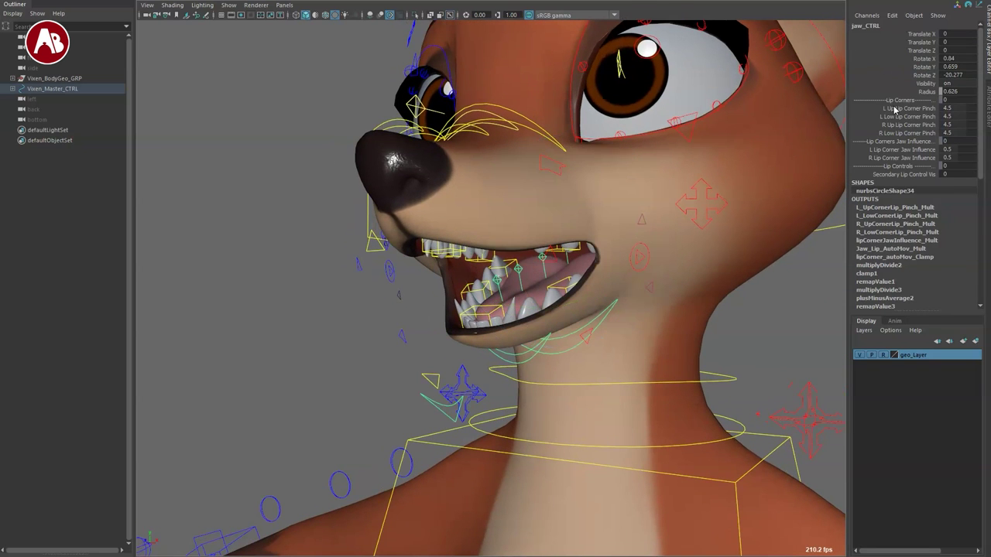
# Try the four lip corner pinch attributes, undo the change, and try both Lip Corner Jaw Influence attributes at 1
pyautogui.moveTo(725, 210); pyautogui.dragTo(661, 196, button='middle')
pyautogui.hotkey('ctrl', 'z')
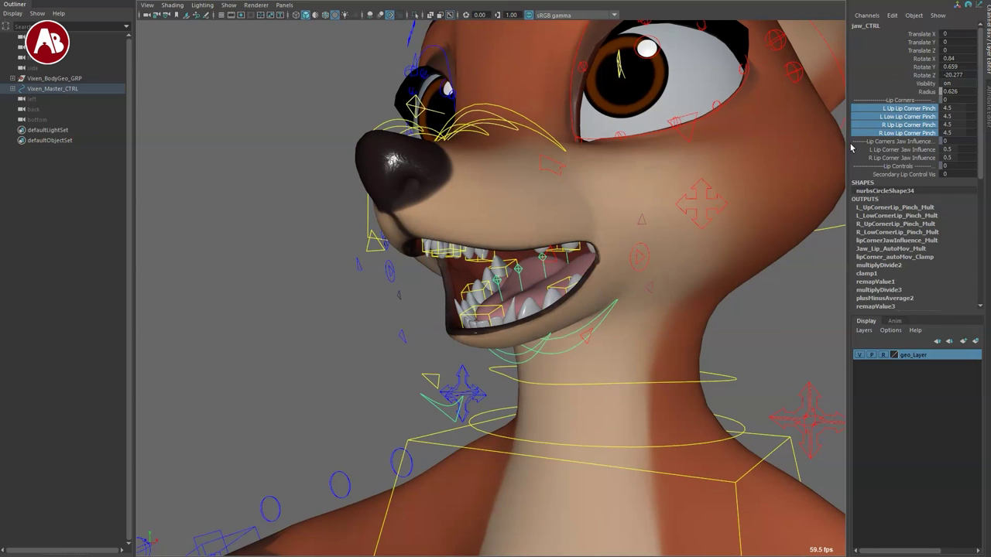
pyautogui.click(871, 151)
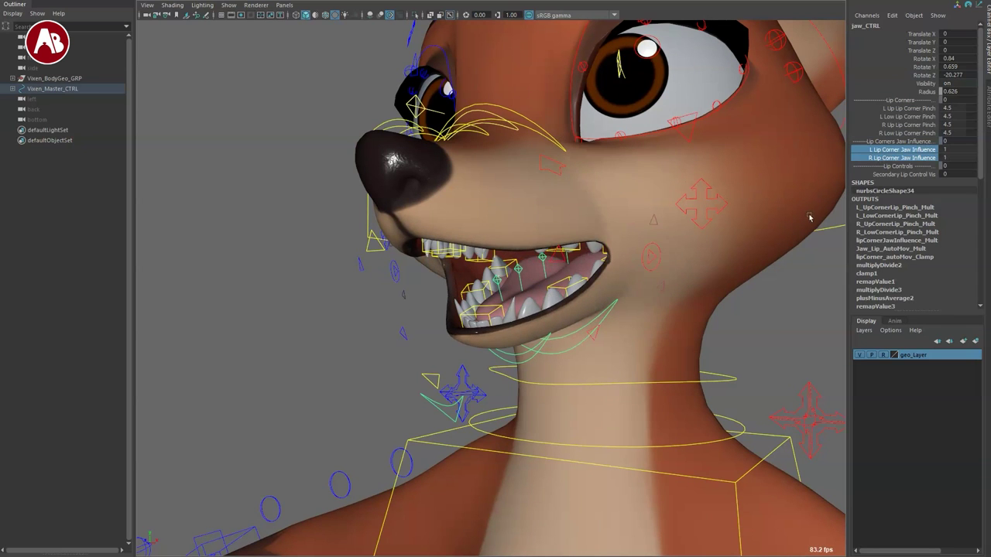
# Show the secondary lip controls, try moving one control on the left upper lip, and undo the changes
pyautogui.click(898, 174)
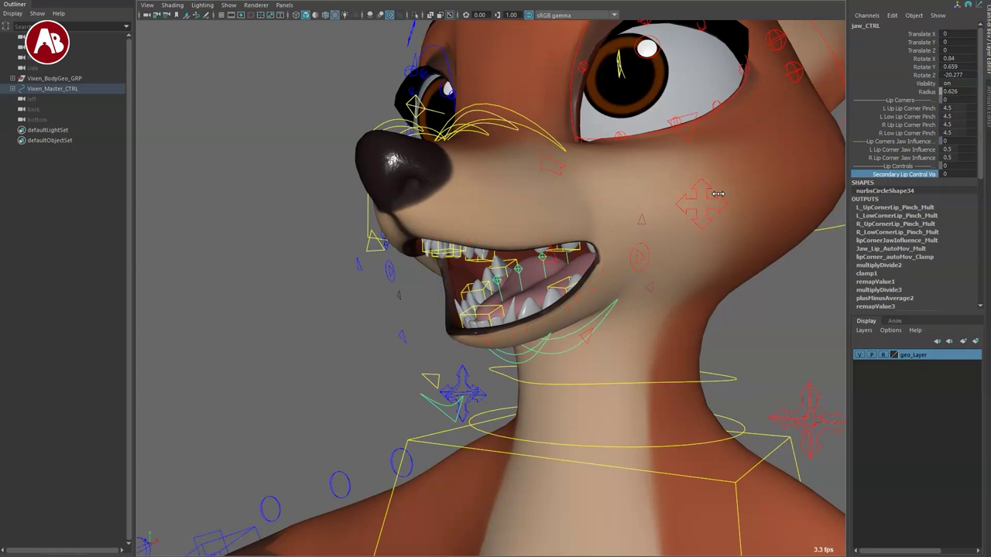
pyautogui.click(502, 244)
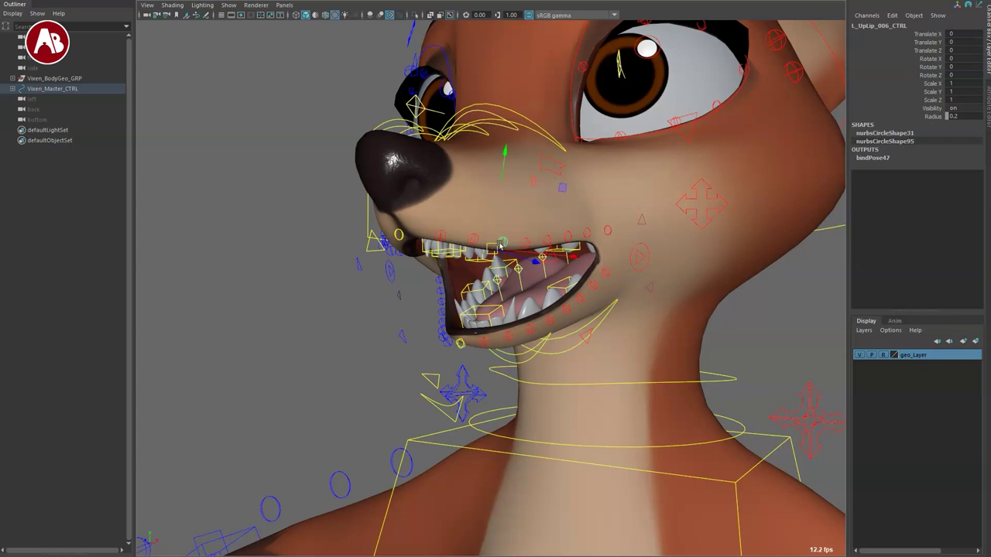
pyautogui.moveTo(490, 176); pyautogui.dragTo(491, 175)
pyautogui.hotkey('ctrl', 'z')
pyautogui.moveTo(492, 249); pyautogui.dragTo(496, 189)
pyautogui.hotkey('ctrl', 'z')
pyautogui.hotkey('ctrl', 'z')
pyautogui.hotkey('ctrl', 'z')
pyautogui.hotkey('ctrl', 'z')
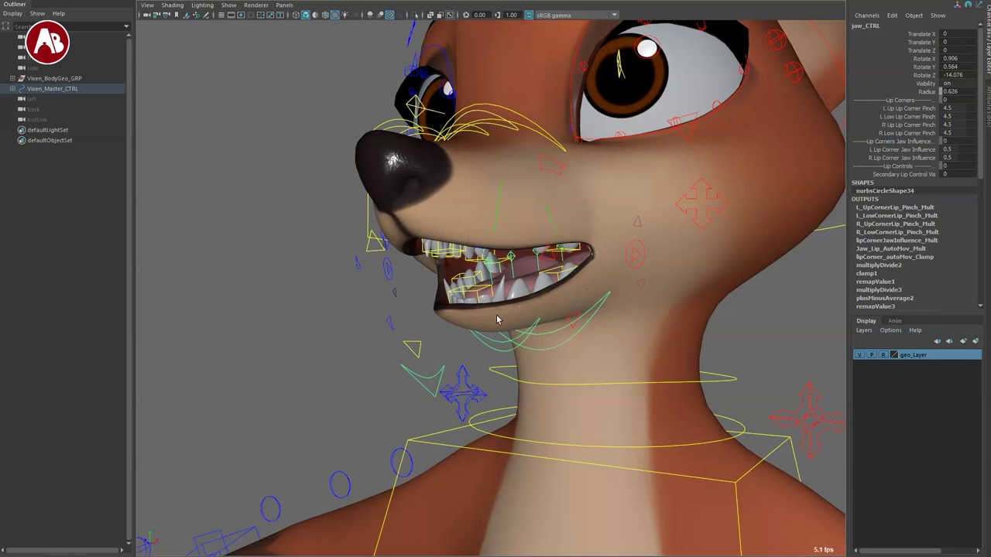
# Try rotating and moving the middle lower and middle upper mouth controls, undoing each change
pyautogui.click(420, 349)
pyautogui.press('e')
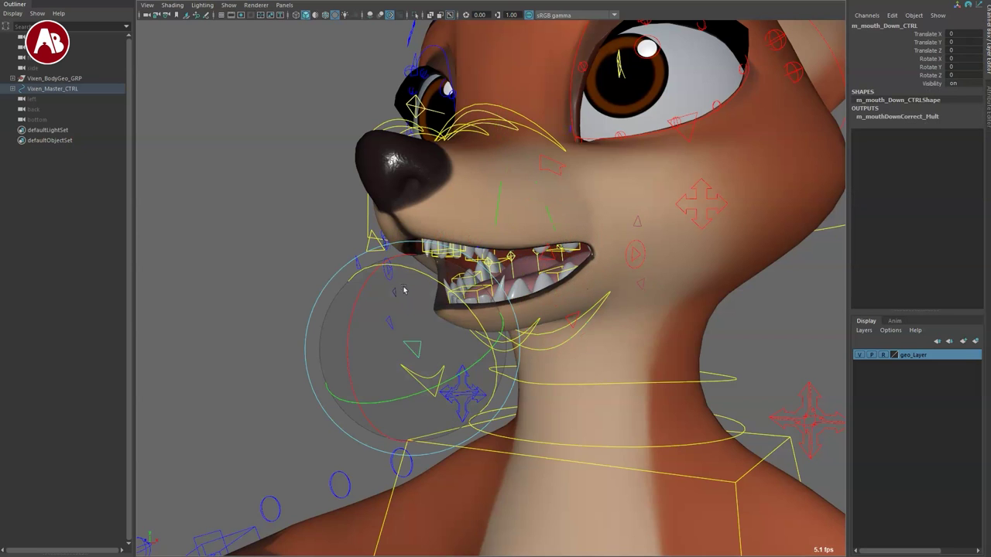
pyautogui.moveTo(360, 295); pyautogui.dragTo(374, 326)
pyautogui.hotkey('ctrl', 'z')
pyautogui.press('w')
pyautogui.hotkey('ctrl', 'z')
pyautogui.press('q')
pyautogui.click(377, 315)
pyautogui.hotkey('ctrl', 'z')
pyautogui.press('q')
# Rotate the jaw control to about -28.7 degrees around Z to open the mouth wide, and deselect it
pyautogui.keyDown('alt'); pyautogui.moveTo(504, 358); pyautogui.dragTo(542, 333); pyautogui.keyUp('alt')
pyautogui.keyDown('alt'); pyautogui.moveTo(495, 333); pyautogui.dragTo(392, 324, button='right'); pyautogui.keyUp('alt')
pyautogui.keyDown('alt'); pyautogui.moveTo(390, 324); pyautogui.dragTo(396, 351); pyautogui.keyUp('alt')
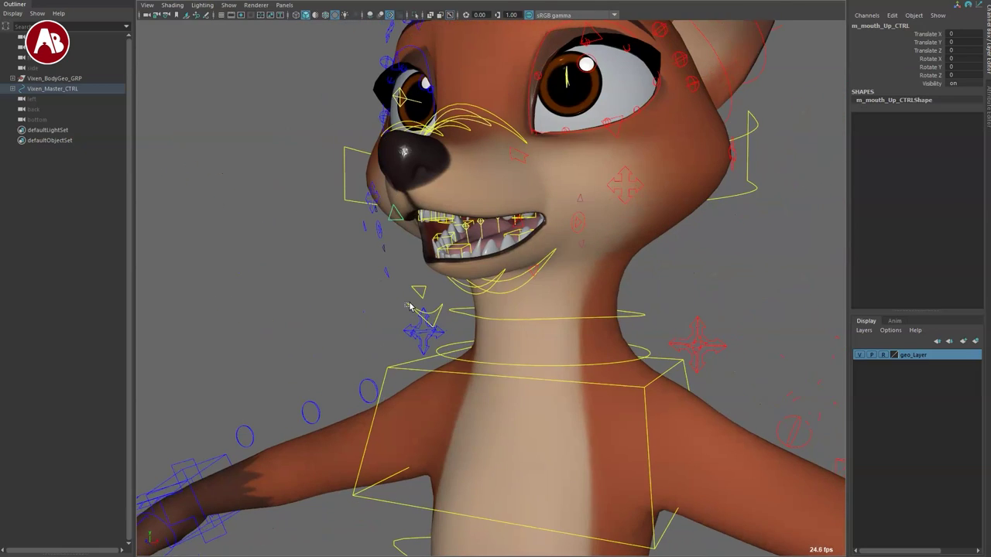
pyautogui.click(446, 267)
pyautogui.moveTo(472, 222); pyautogui.dragTo(466, 267)
pyautogui.press('q')
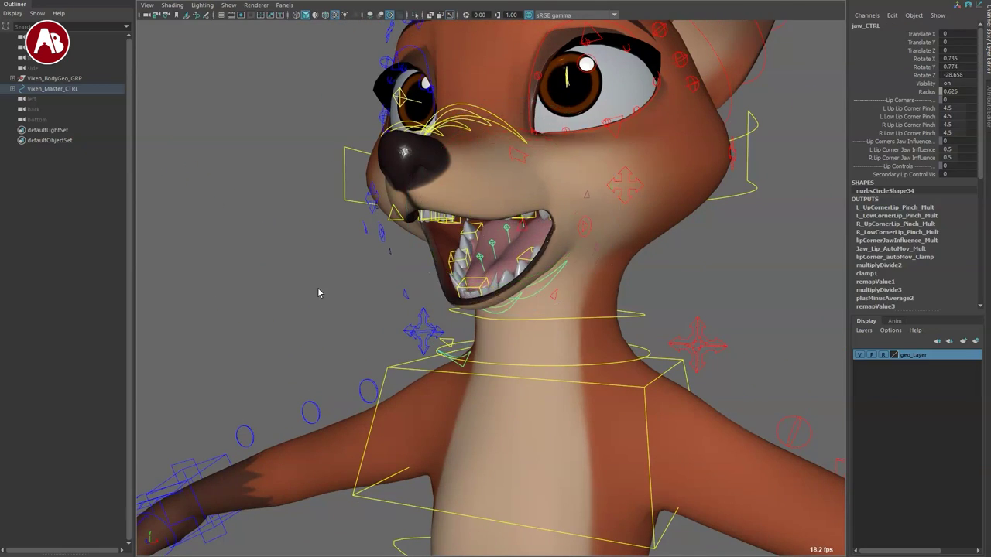
pyautogui.click(318, 291)
# Try moving the middle upper teeth control and the first left upper teeth control, undoing each move
pyautogui.keyDown('alt'); pyautogui.moveTo(310, 325); pyautogui.dragTo(433, 340); pyautogui.keyUp('alt')
pyautogui.keyDown('alt'); pyautogui.moveTo(278, 425); pyautogui.dragTo(307, 437, button='right'); pyautogui.keyUp('alt')
pyautogui.keyDown('alt'); pyautogui.moveTo(487, 404); pyautogui.dragTo(433, 355); pyautogui.keyUp('alt')
pyautogui.keyDown('alt'); pyautogui.moveTo(440, 268); pyautogui.dragTo(494, 261); pyautogui.keyUp('alt')
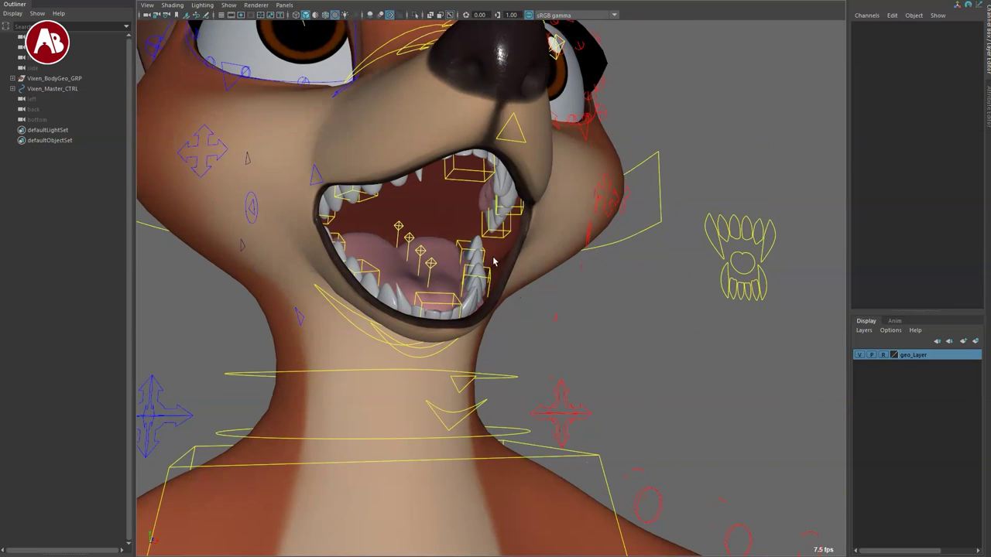
pyautogui.click(463, 172)
pyautogui.click(458, 176)
pyautogui.moveTo(472, 137); pyautogui.dragTo(386, 137)
pyautogui.hotkey('ctrl', 'z')
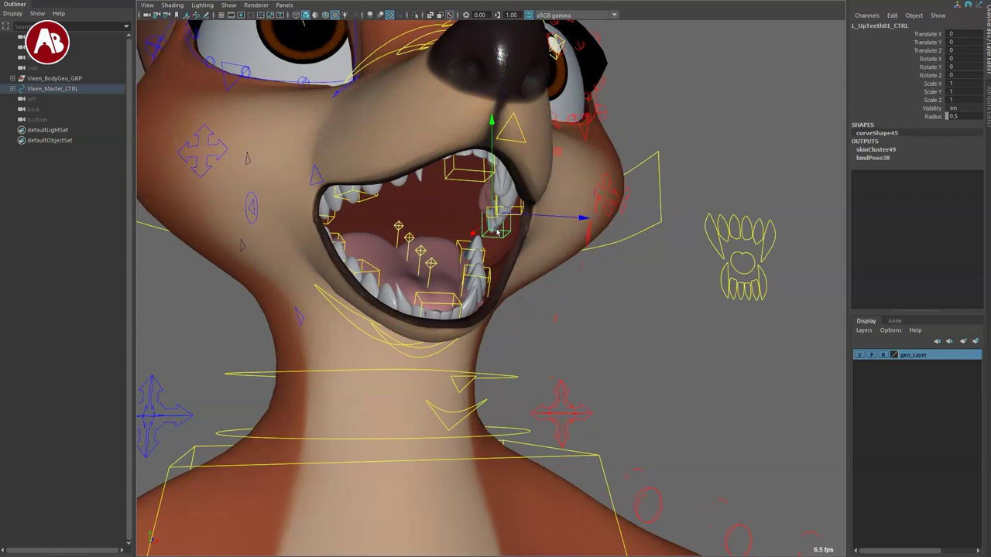
pyautogui.moveTo(496, 211)
pyautogui.mouseDown()
pyautogui.moveTo(407, 215)
pyautogui.moveTo(504, 219)
pyautogui.mouseUp()
pyautogui.hotkey('ctrl', 'z')
# Try rotating the individual tongue controls inside the mouth, undoing each rotation
pyautogui.click(398, 227)
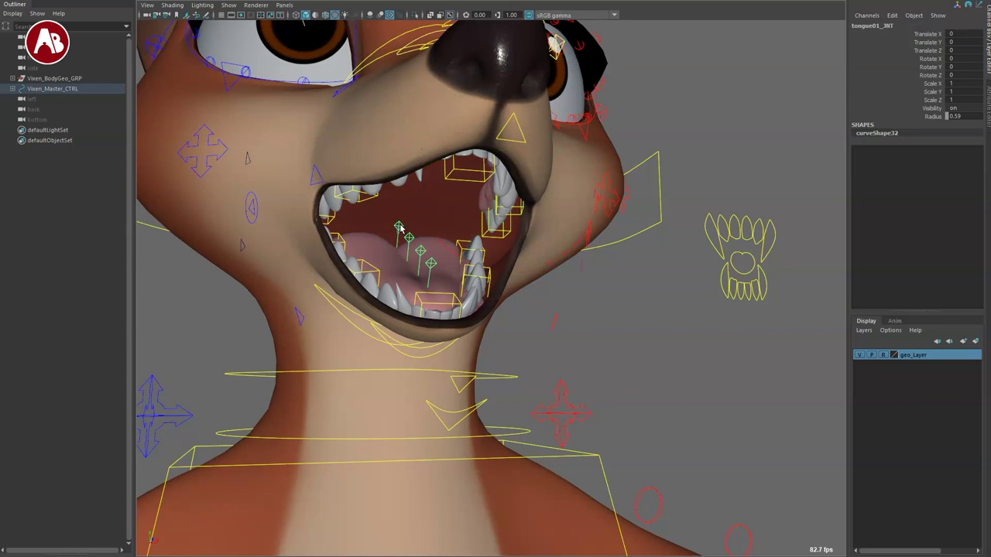
pyautogui.press('e')
pyautogui.moveTo(433, 264)
pyautogui.mouseDown()
pyautogui.moveTo(436, 229)
pyautogui.moveTo(431, 271)
pyautogui.mouseUp()
pyautogui.hotkey('ctrl', 'z')
pyautogui.press('e')
pyautogui.hotkey('ctrl', 'z')
pyautogui.press('q')
# Select the main tongue control beside the head and try its Slide, Curl and Twist attributes, undoing each change
pyautogui.click(740, 263)
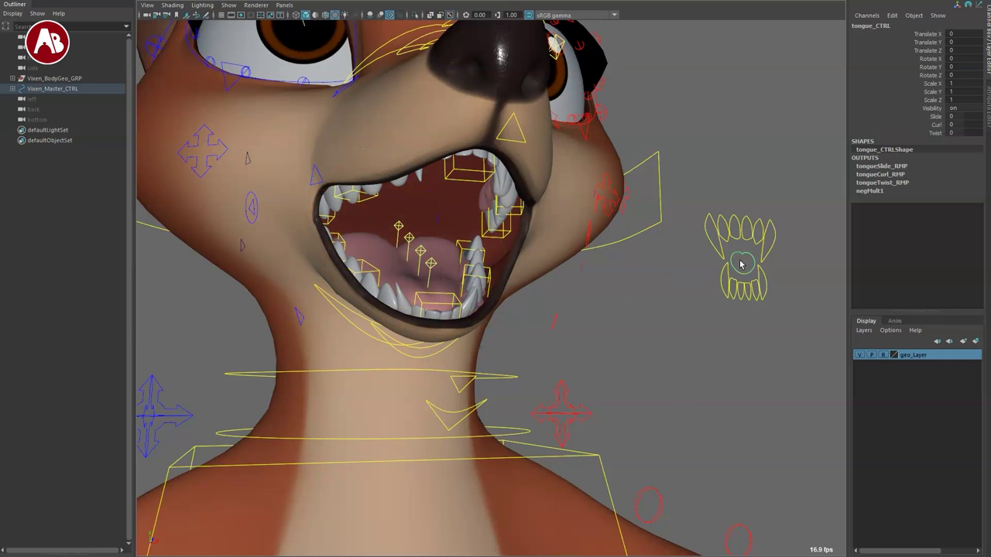
pyautogui.moveTo(724, 124); pyautogui.dragTo(746, 164, button='middle')
pyautogui.hotkey('ctrl', 'z')
pyautogui.click(910, 126)
pyautogui.hotkey('ctrl', 'z')
pyautogui.click(914, 133)
pyautogui.hotkey('ctrl', 'z')
pyautogui.press('q')
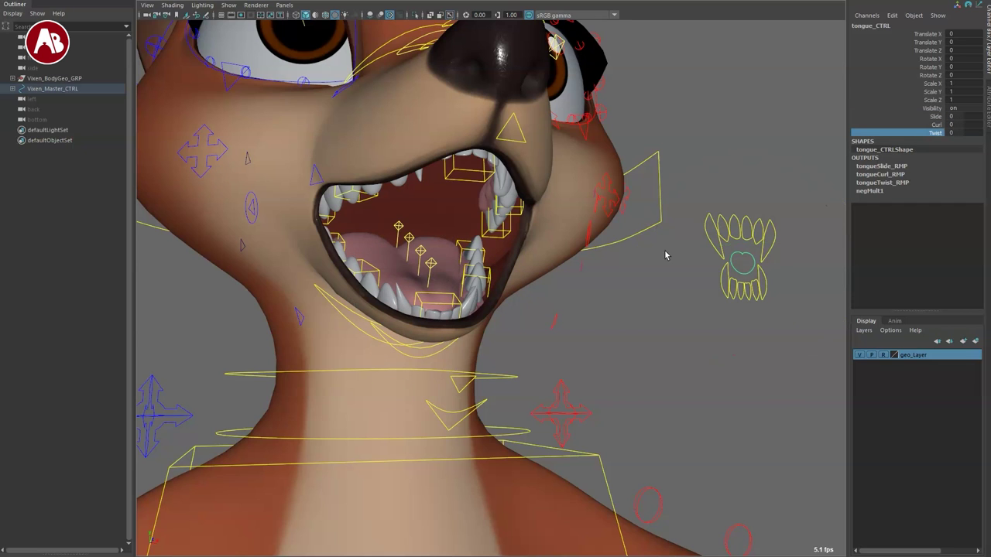
# Try transforming the tooth-shaped master controls beside the head, undoing each change
pyautogui.moveTo(809, 310); pyautogui.dragTo(691, 276)
pyautogui.hotkey('ctrl', 'z')
pyautogui.hotkey('ctrl', 'z')
pyautogui.press('q')
pyautogui.hotkey('ctrl', 'z')
pyautogui.press('e')
pyautogui.hotkey('ctrl', 'z')
pyautogui.press('q')
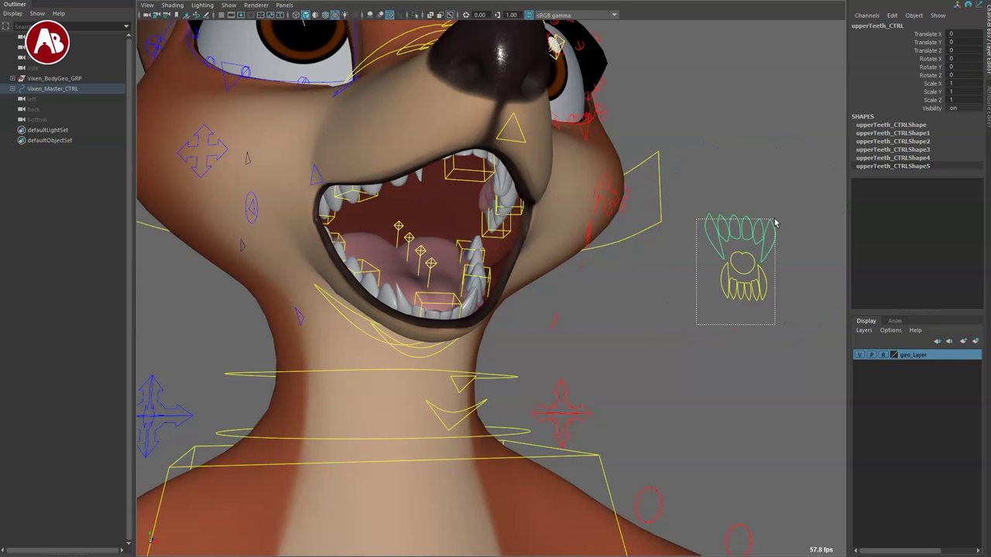
# Try adjusting the middle lower teeth control inside the mouth and undo the change
pyautogui.keyDown('alt'); pyautogui.moveTo(442, 360); pyautogui.dragTo(411, 350); pyautogui.keyUp('alt')
pyautogui.click(414, 329)
pyautogui.click(411, 325)
pyautogui.hotkey('ctrl', 'z')
pyautogui.press('q')
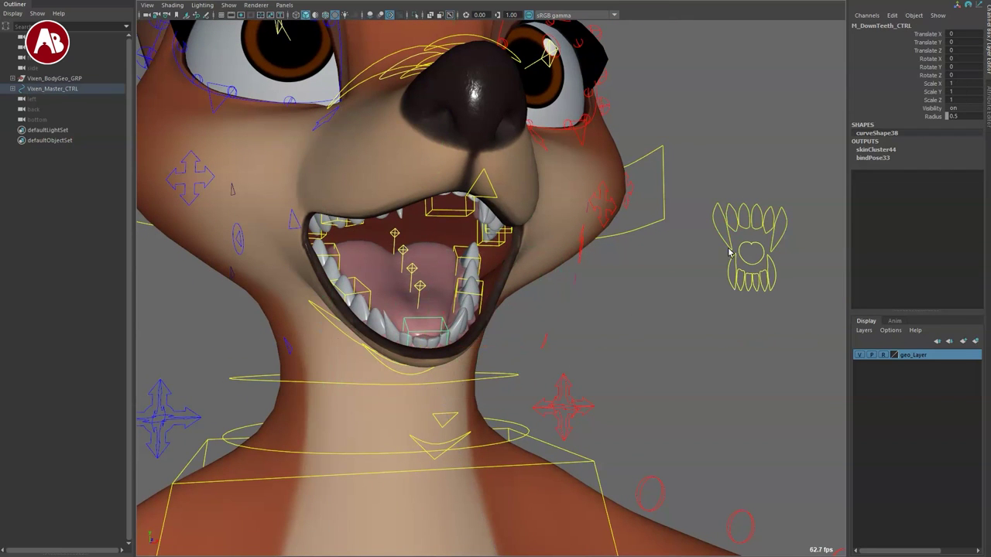
# Try scaling the mouth interior with the tongue and upper teeth master controls, undoing each change
pyautogui.click(749, 241)
pyautogui.press('r')
pyautogui.moveTo(752, 254); pyautogui.dragTo(812, 214)
pyautogui.hotkey('ctrl', 'z')
pyautogui.click(719, 222)
pyautogui.hotkey('ctrl', 'z')
pyautogui.press('q')
# View the mouth from the side and rotate the jaw control to about -16.8 degrees around Z
pyautogui.keyDown('alt'); pyautogui.moveTo(480, 351); pyautogui.dragTo(613, 381); pyautogui.keyUp('alt')
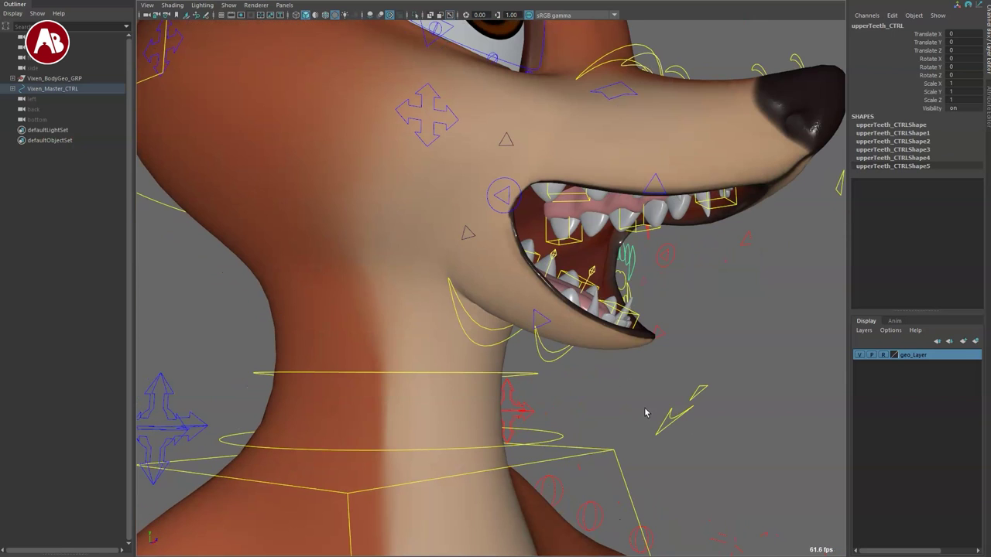
pyautogui.click(674, 422)
pyautogui.press('e')
pyautogui.moveTo(545, 243); pyautogui.dragTo(549, 228)
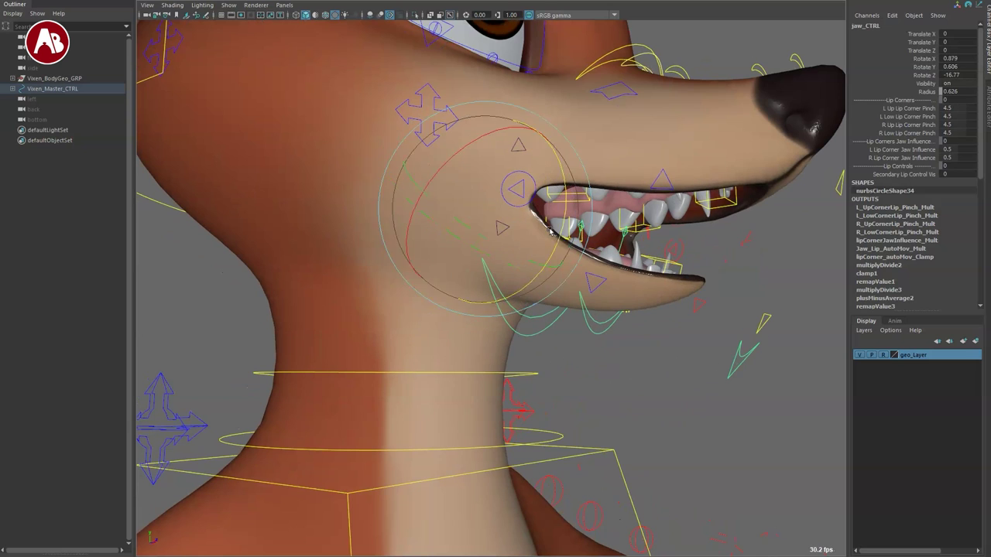
# Try rotating the curved muzzle controls underneath the chin
pyautogui.click(593, 321)
pyautogui.moveTo(686, 317); pyautogui.dragTo(661, 364)
pyautogui.hotkey('ctrl', 'z')
pyautogui.press('q')
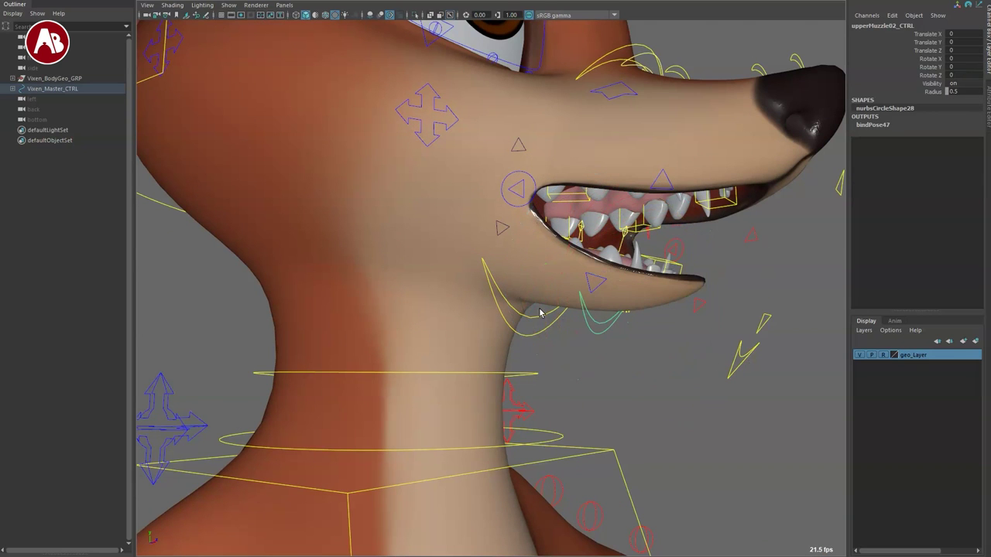
pyautogui.press('e')
pyautogui.moveTo(618, 294); pyautogui.dragTo(569, 360)
# Undo the chin control and jaw rotations back to the earlier, less open mouth pose
pyautogui.keyDown('alt'); pyautogui.moveTo(609, 398); pyautogui.dragTo(609, 423); pyautogui.keyUp('alt')
pyautogui.scroll(-4, 557, 393)
pyautogui.hotkey('ctrl', 'z')
pyautogui.hotkey('ctrl', 'z')
pyautogui.hotkey('ctrl', 'z')
pyautogui.hotkey('ctrl', 'z')
pyautogui.hotkey('ctrl', 'z')
pyautogui.hotkey('ctrl', 'z')
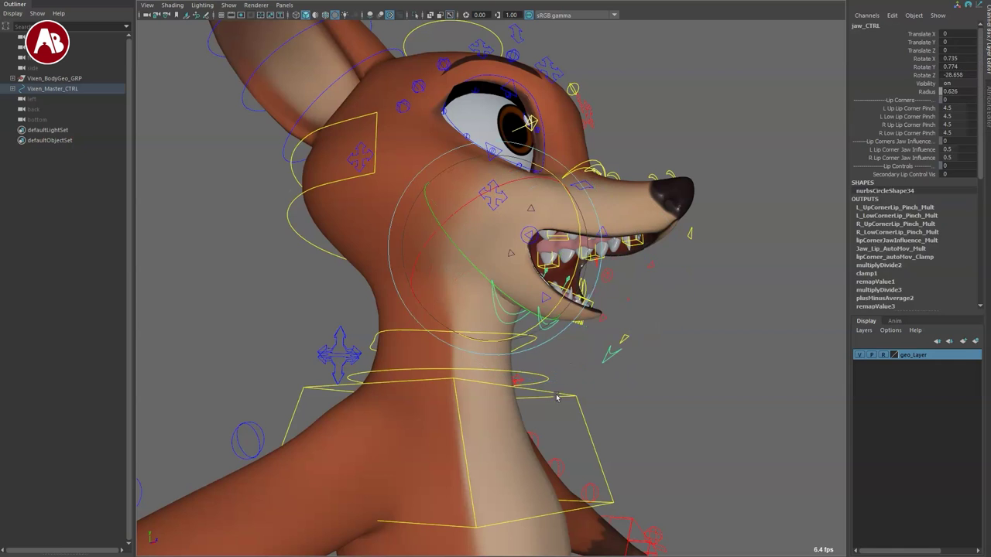
pyautogui.hotkey('ctrl', 'z')
pyautogui.hotkey('ctrl', 'z')
pyautogui.hotkey('ctrl', 'z')
pyautogui.hotkey('ctrl', 'z')
pyautogui.hotkey('ctrl', 'z')
pyautogui.hotkey('ctrl', 'z')
pyautogui.hotkey('ctrl', 'z')
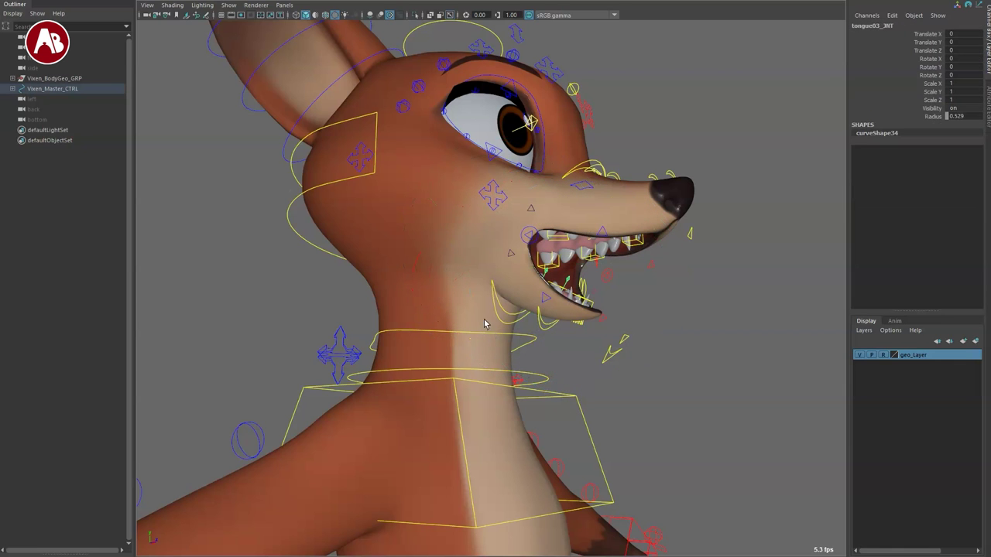
pyautogui.hotkey('ctrl', 'z')
pyautogui.hotkey('ctrl', 'z')
# Try raising the right middle upper mouth control to about 1.76 in Translate Y, and undo the move
pyautogui.keyDown('alt'); pyautogui.moveTo(476, 311); pyautogui.dragTo(400, 317, button='middle'); pyautogui.keyUp('alt')
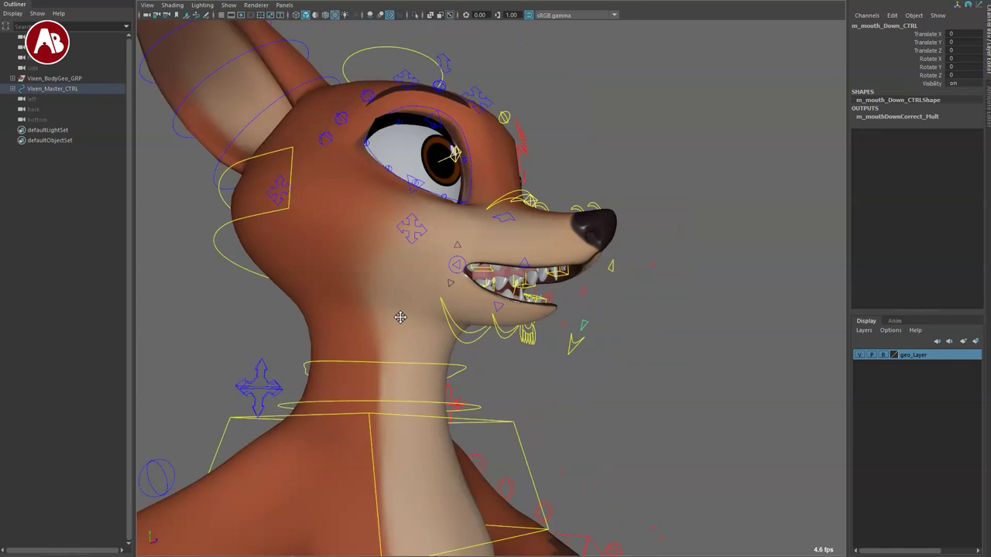
pyautogui.keyDown('alt'); pyautogui.moveTo(401, 316); pyautogui.dragTo(444, 379, button='right'); pyautogui.keyUp('alt')
pyautogui.keyDown('alt'); pyautogui.moveTo(536, 365); pyautogui.dragTo(571, 342, button='middle'); pyautogui.keyUp('alt')
pyautogui.keyDown('alt'); pyautogui.moveTo(514, 190); pyautogui.dragTo(575, 216, button='right'); pyautogui.keyUp('alt')
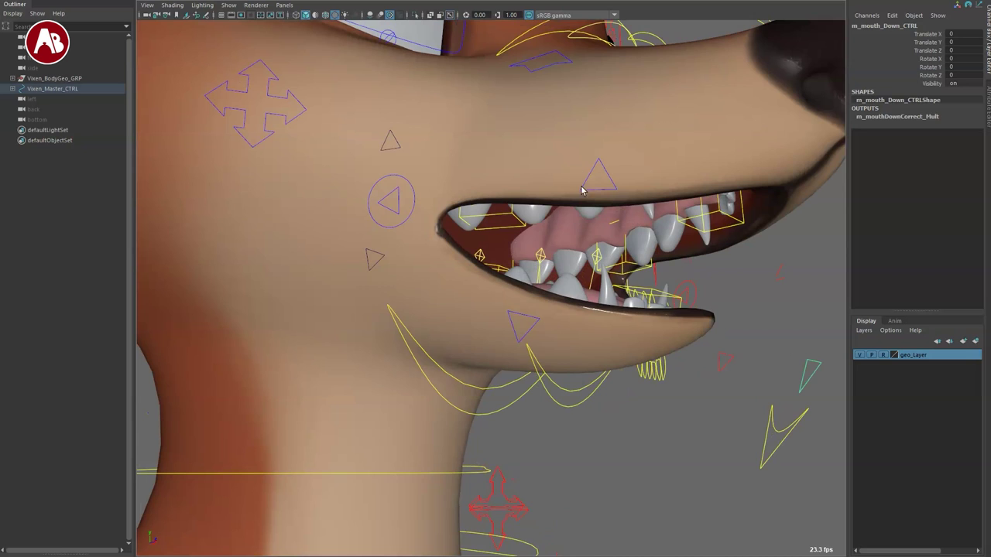
pyautogui.click(583, 190)
pyautogui.keyDown('alt'); pyautogui.moveTo(583, 310); pyautogui.dragTo(556, 329, button='right'); pyautogui.keyUp('alt')
pyautogui.keyDown('alt'); pyautogui.moveTo(557, 329); pyautogui.dragTo(521, 403, button='middle'); pyautogui.keyUp('alt')
pyautogui.keyDown('alt'); pyautogui.moveTo(522, 402); pyautogui.dragTo(544, 393); pyautogui.keyUp('alt')
pyautogui.press('w')
pyautogui.moveTo(533, 288); pyautogui.dragTo(533, 199)
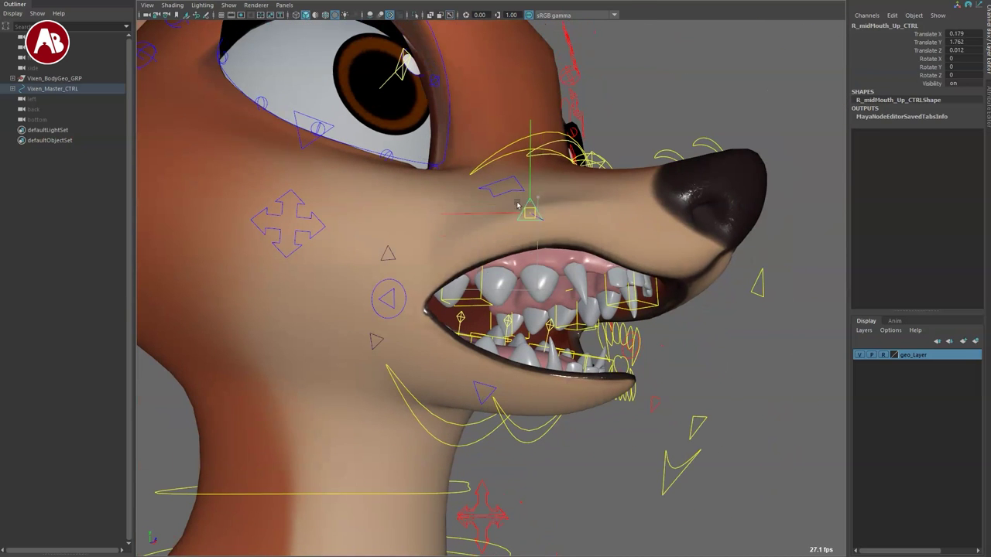
pyautogui.hotkey('ctrl', 'z')
pyautogui.hotkey('ctrl', 'z')
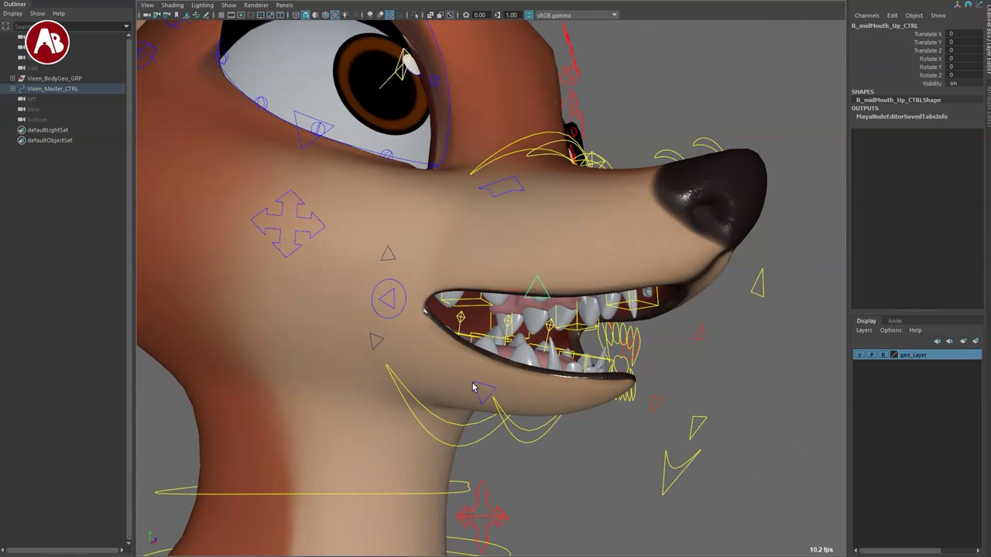
# Try moving the right lip corner controls, including the upper, lower and central ones, undoing the moves
pyautogui.click(373, 317)
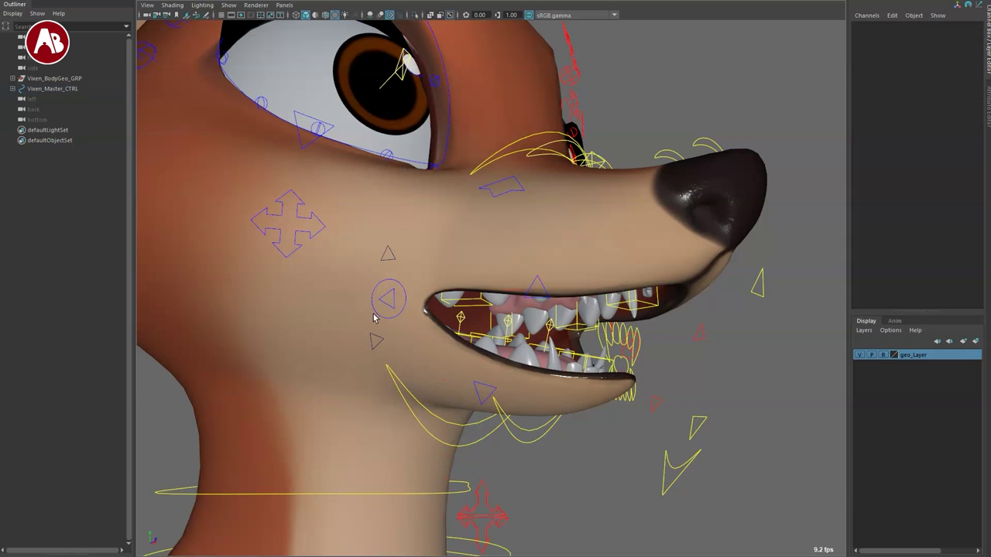
pyautogui.click(377, 314)
pyautogui.moveTo(379, 297); pyautogui.dragTo(295, 224, button='middle')
pyautogui.moveTo(295, 224); pyautogui.dragTo(391, 271)
pyautogui.hotkey('ctrl', 'z')
pyautogui.click(384, 261)
pyautogui.hotkey('ctrl', 'z')
pyautogui.click(372, 346)
pyautogui.moveTo(384, 316)
pyautogui.mouseDown()
pyautogui.moveTo(372, 338)
pyautogui.moveTo(393, 301)
pyautogui.mouseUp()
pyautogui.hotkey('ctrl', 'z')
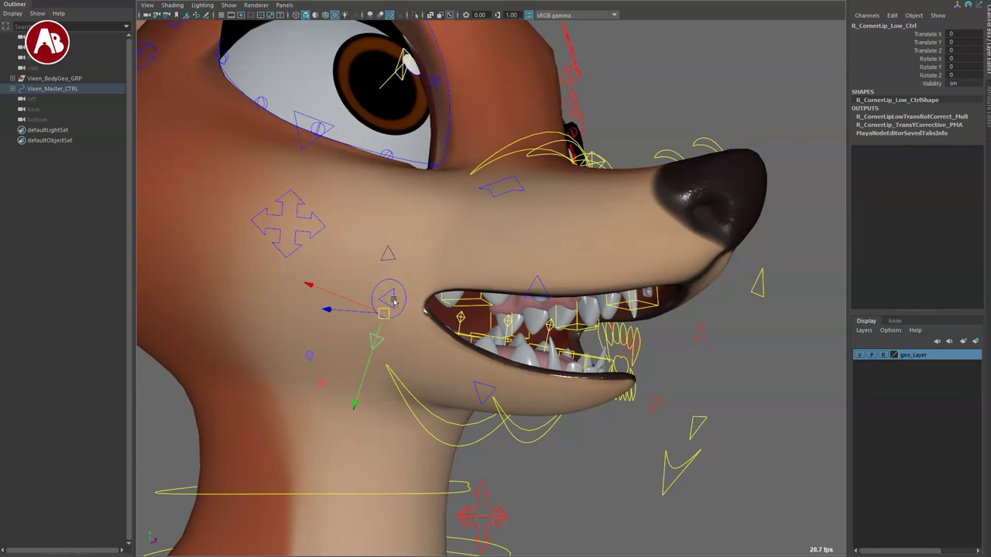
pyautogui.click(390, 303)
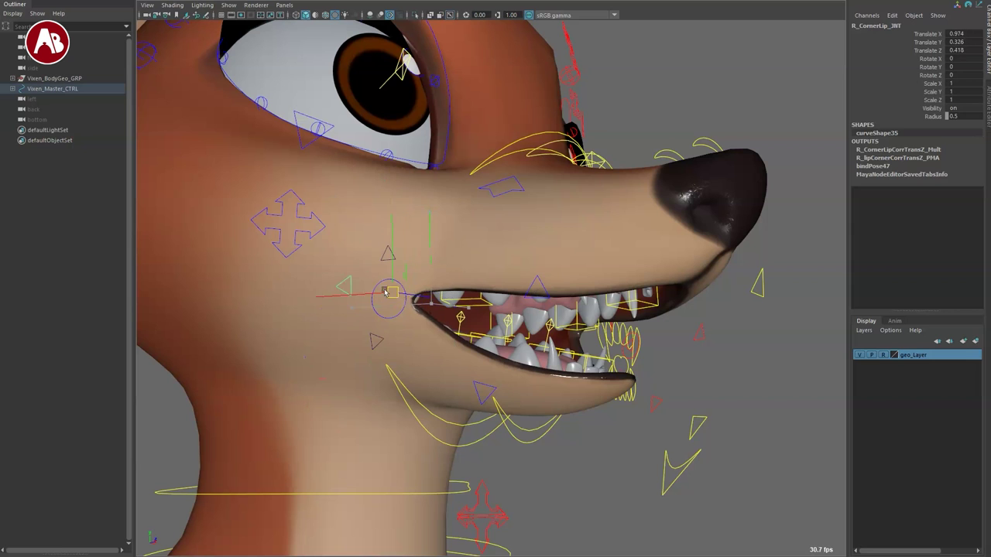
# Try moving the right muzzle scrunch control to about -0.14, -0.33, 0.24, and undo the move
pyautogui.keyDown('alt'); pyautogui.moveTo(485, 247); pyautogui.dragTo(444, 332, button='right'); pyautogui.keyUp('alt')
pyautogui.keyDown('alt'); pyautogui.moveTo(444, 332); pyautogui.dragTo(395, 333); pyautogui.keyUp('alt')
pyautogui.click(439, 347)
pyautogui.moveTo(432, 286)
pyautogui.mouseDown()
pyautogui.moveTo(429, 265)
pyautogui.moveTo(442, 271)
pyautogui.mouseUp()
pyautogui.hotkey('ctrl', 'z')
pyautogui.click(437, 262)
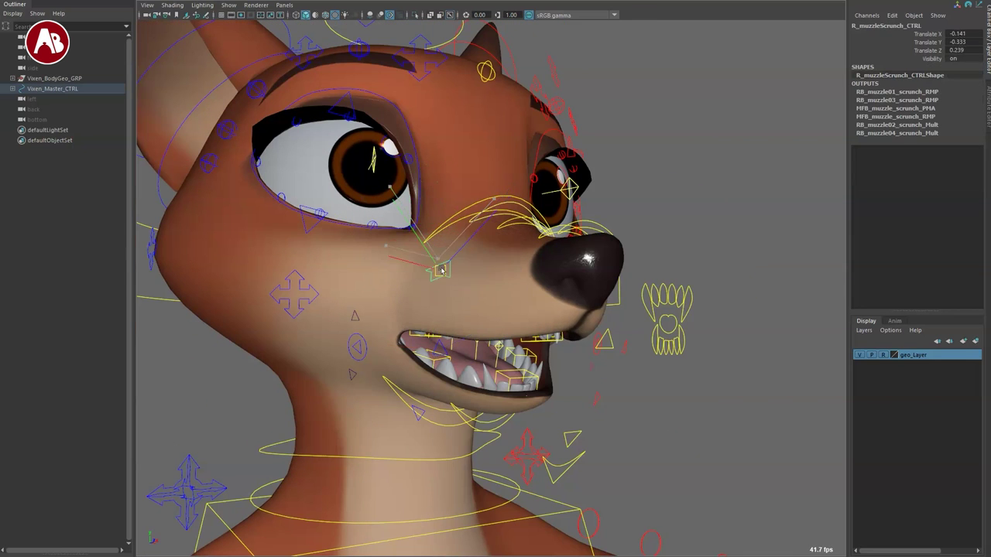
# Try moving the right cheek control to about 0.87, 0.44, 0.45, and undo the move
pyautogui.keyDown('alt'); pyautogui.moveTo(341, 332); pyautogui.dragTo(360, 339); pyautogui.keyUp('alt')
pyautogui.click(280, 336)
pyautogui.keyDown('alt'); pyautogui.moveTo(422, 311); pyautogui.dragTo(481, 334); pyautogui.keyUp('alt')
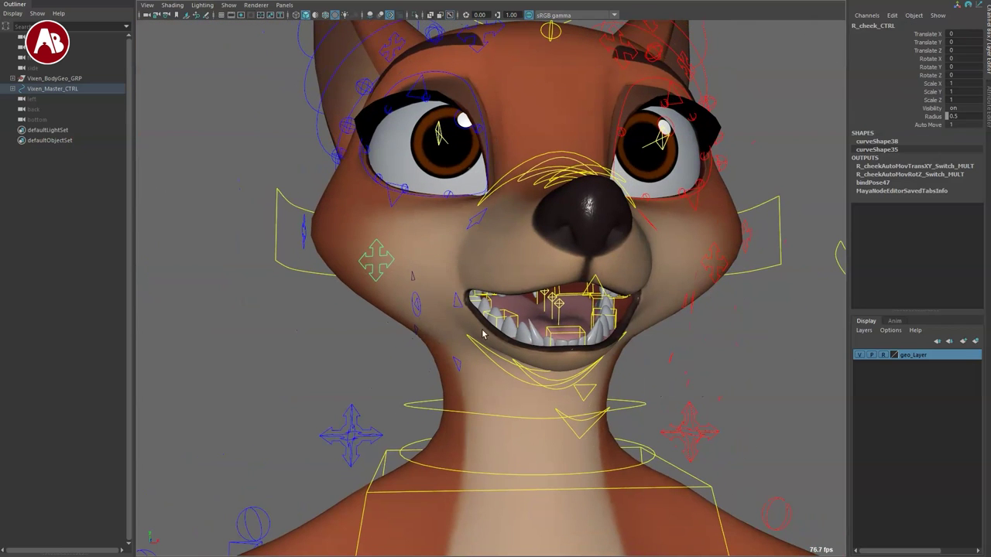
pyautogui.moveTo(390, 298)
pyautogui.mouseDown(button='middle')
pyautogui.moveTo(385, 310)
pyautogui.moveTo(383, 297)
pyautogui.mouseUp(button='middle')
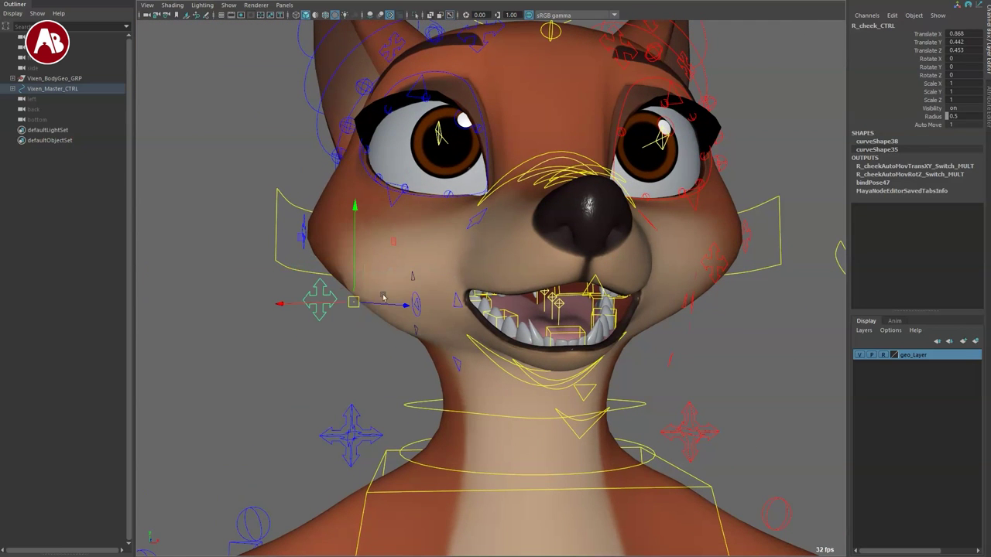
pyautogui.hotkey('ctrl', 'z')
# Try moving the second right cheek control at the outer edge of the face, and undo the move
pyautogui.keyDown('alt'); pyautogui.moveTo(340, 267); pyautogui.dragTo(377, 279); pyautogui.keyUp('alt')
pyautogui.click(292, 248)
pyautogui.click(307, 243)
pyautogui.press('w')
pyautogui.moveTo(327, 238); pyautogui.dragTo(286, 233, button='middle')
pyautogui.hotkey('ctrl', 'z')
# Try rotating the first muzzle control to about 20, -8 and 6 degrees in X, Y and Z, and undo the rotation
pyautogui.keyDown('alt'); pyautogui.moveTo(446, 305); pyautogui.dragTo(464, 338); pyautogui.keyUp('alt')
pyautogui.keyDown('alt'); pyautogui.moveTo(569, 352); pyautogui.dragTo(504, 382); pyautogui.keyUp('alt')
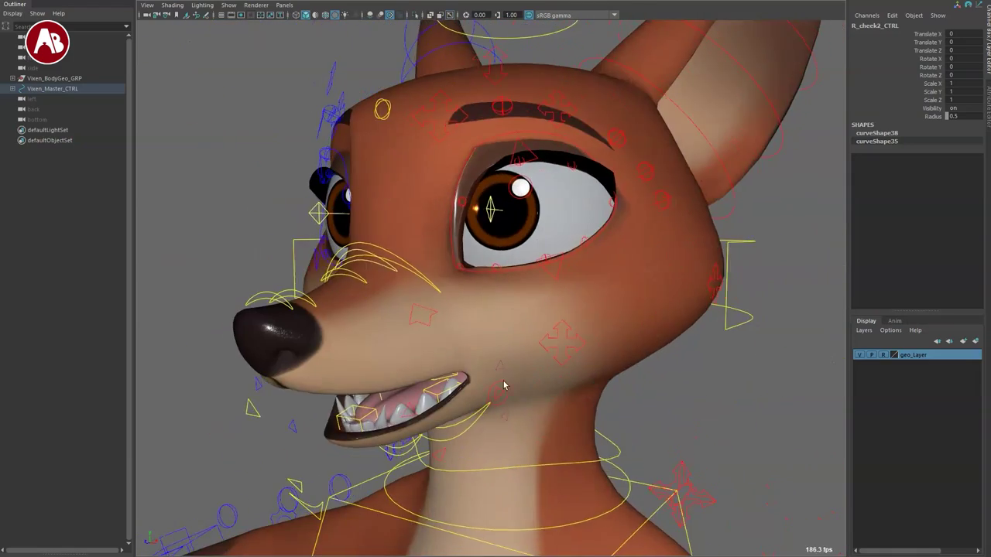
pyautogui.keyDown('alt'); pyautogui.moveTo(504, 382); pyautogui.dragTo(499, 447, button='right'); pyautogui.keyUp('alt')
pyautogui.keyDown('alt'); pyautogui.moveTo(499, 447); pyautogui.dragTo(654, 346, button='middle'); pyautogui.keyUp('alt')
pyautogui.keyDown('alt'); pyautogui.moveTo(491, 372); pyautogui.dragTo(501, 349, button='right'); pyautogui.keyUp('alt')
pyautogui.keyDown('alt'); pyautogui.moveTo(522, 374); pyautogui.dragTo(537, 380); pyautogui.keyUp('alt')
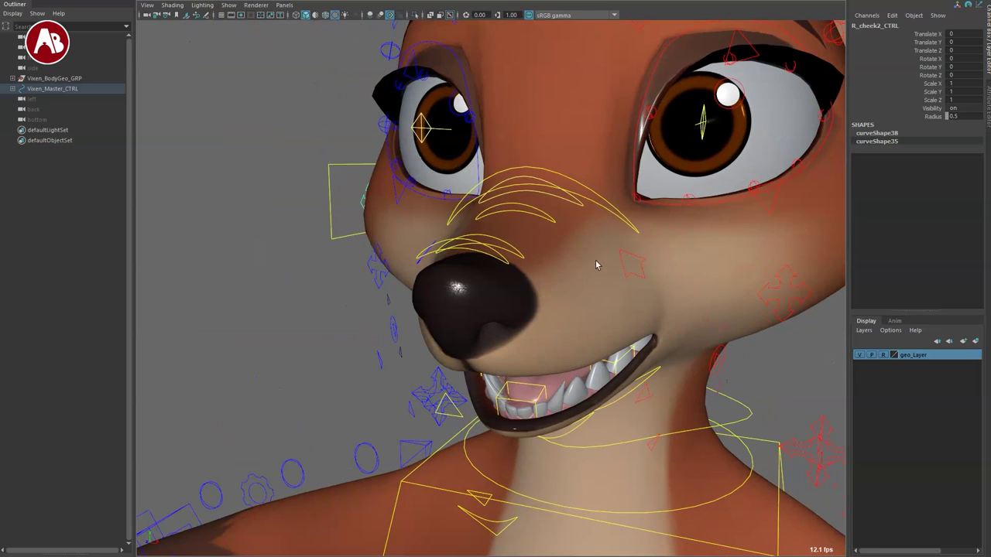
pyautogui.click(607, 199)
pyautogui.press('e')
pyautogui.moveTo(590, 261); pyautogui.dragTo(548, 279)
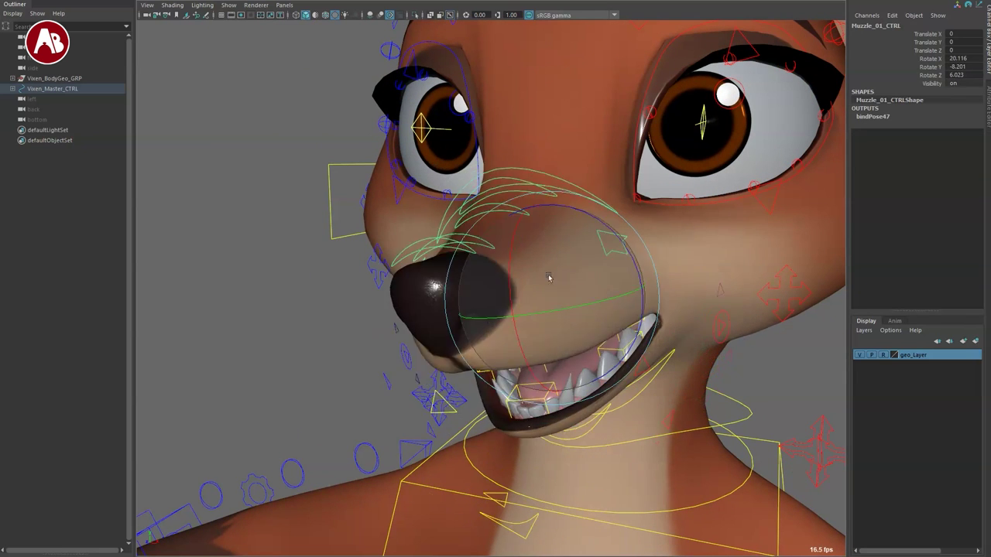
pyautogui.hotkey('ctrl', 'z')
# Try transforming the next muzzle control along the bridge of the snout, undoing each change
pyautogui.press('r')
pyautogui.keyDown('alt'); pyautogui.moveTo(547, 209); pyautogui.dragTo(517, 229); pyautogui.keyUp('alt')
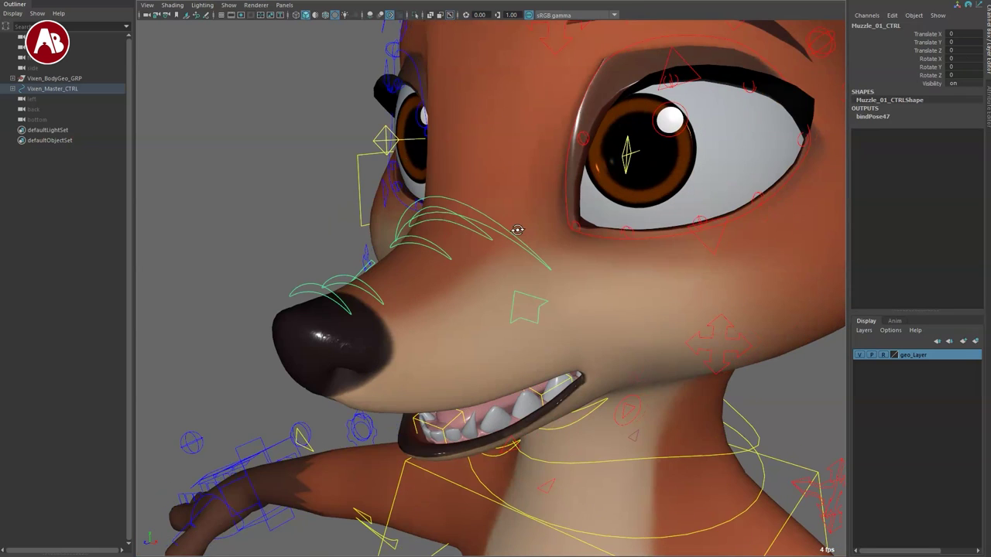
pyautogui.click(431, 211)
pyautogui.moveTo(420, 254); pyautogui.dragTo(391, 269)
pyautogui.hotkey('ctrl', 'z')
pyautogui.press('e')
pyautogui.hotkey('ctrl', 'z')
pyautogui.press('q')
# Try rotating and moving the two nose controls at the tip of the snout, undoing each change
pyautogui.click(346, 279)
pyautogui.press('e')
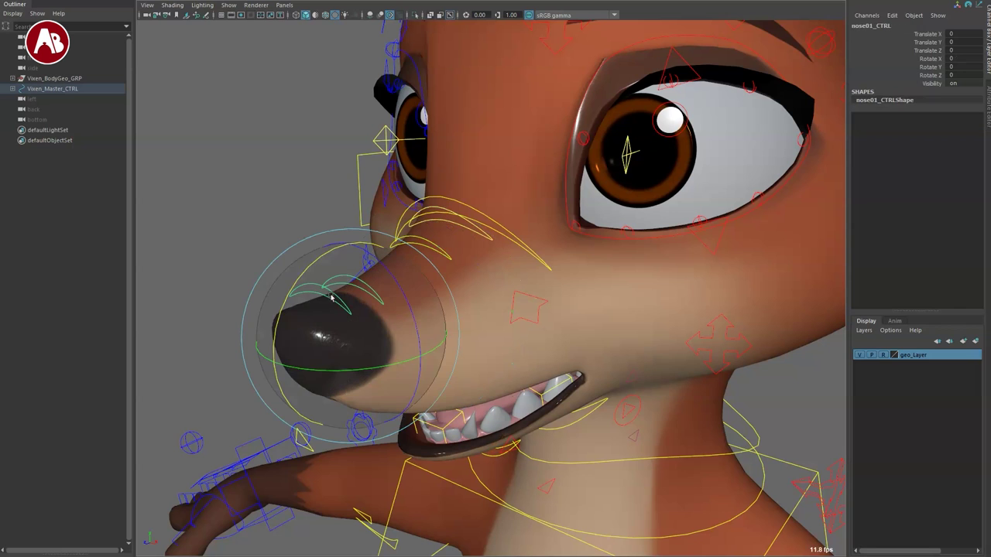
pyautogui.moveTo(291, 291); pyautogui.dragTo(257, 311)
pyautogui.hotkey('ctrl', 'z')
pyautogui.press('q')
pyautogui.press('e')
pyautogui.press('w')
pyautogui.moveTo(321, 345)
pyautogui.mouseDown()
pyautogui.moveTo(319, 328)
pyautogui.moveTo(321, 340)
pyautogui.mouseUp()
pyautogui.hotkey('ctrl', 'z')
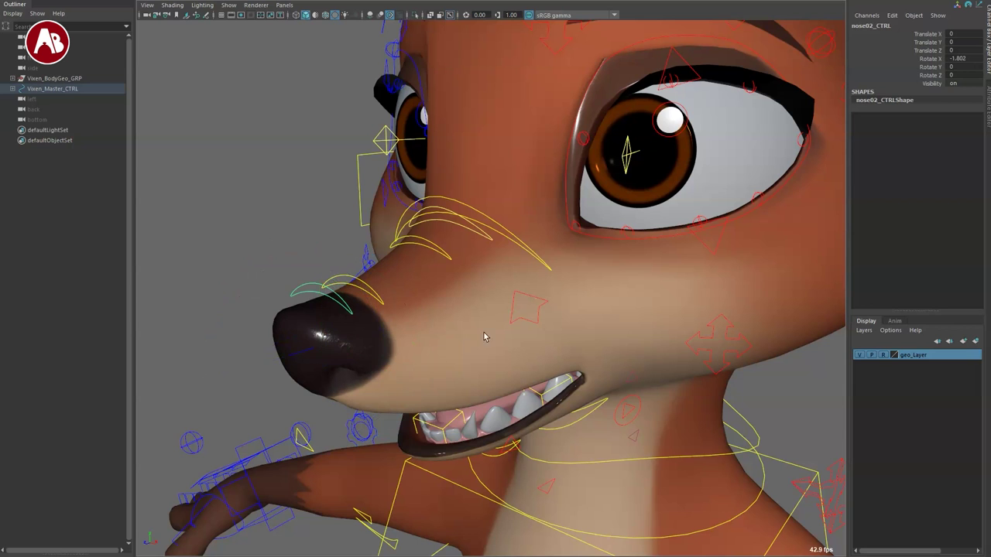
# Try moving the right eye's master control around the socket, and undo each move
pyautogui.keyDown('alt'); pyautogui.moveTo(493, 330); pyautogui.dragTo(475, 443, button='middle'); pyautogui.keyUp('alt')
pyautogui.keyDown('alt'); pyautogui.moveTo(475, 443); pyautogui.dragTo(577, 393); pyautogui.keyUp('alt')
pyautogui.keyDown('alt'); pyautogui.moveTo(507, 364); pyautogui.dragTo(520, 403, button='middle'); pyautogui.keyUp('alt')
pyautogui.keyDown('alt'); pyautogui.moveTo(464, 380); pyautogui.dragTo(484, 375, button='right'); pyautogui.keyUp('alt')
pyautogui.keyDown('alt'); pyautogui.moveTo(484, 375); pyautogui.dragTo(445, 424, button='middle'); pyautogui.keyUp('alt')
pyautogui.keyDown('alt'); pyautogui.moveTo(508, 392); pyautogui.dragTo(505, 389); pyautogui.keyUp('alt')
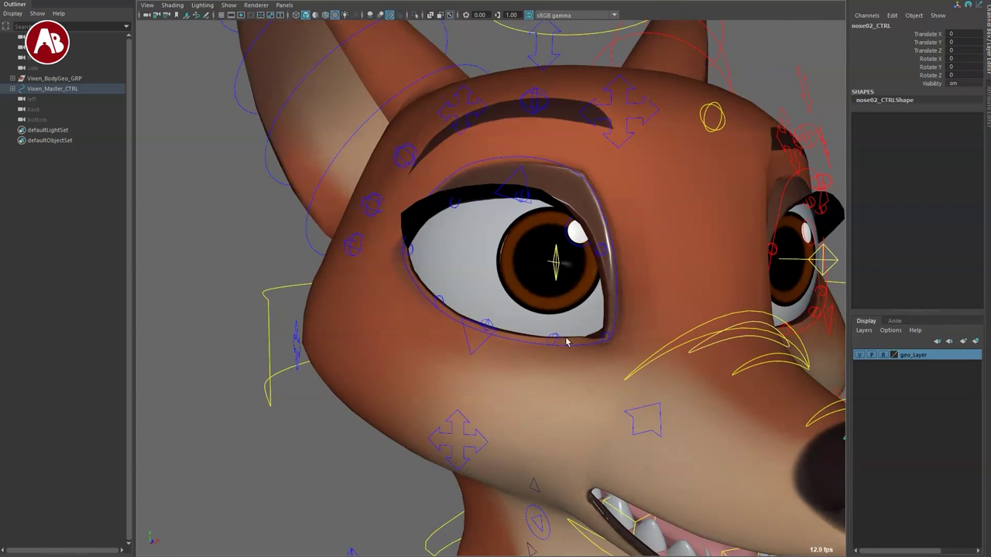
pyautogui.click(628, 303)
pyautogui.click(615, 312)
pyautogui.moveTo(528, 260); pyautogui.dragTo(516, 297)
pyautogui.hotkey('ctrl', 'z')
pyautogui.moveTo(529, 259); pyautogui.dragTo(477, 307)
pyautogui.hotkey('ctrl', 'z')
# Try rotating the right eye's master control in several directions, and undo each rotation
pyautogui.press('e')
pyautogui.moveTo(559, 277); pyautogui.dragTo(552, 336)
pyautogui.hotkey('ctrl', 'z')
pyautogui.moveTo(565, 301); pyautogui.dragTo(520, 238)
pyautogui.hotkey('ctrl', 'z')
pyautogui.press('q')
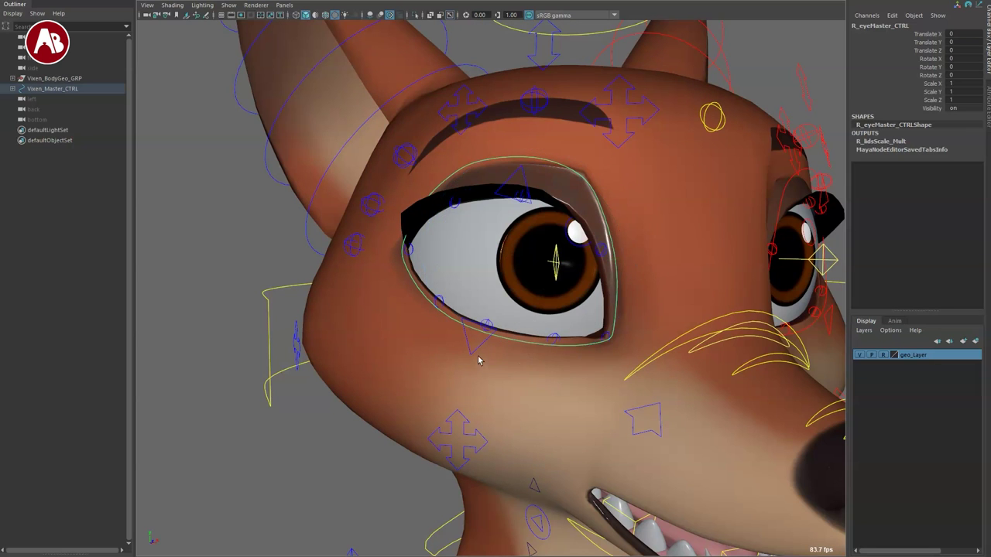
# Try moving the right lower lid control, undo the move, and select its Lid Crease 01 to 03 attributes
pyautogui.click(477, 362)
pyautogui.moveTo(458, 391)
pyautogui.mouseDown()
pyautogui.moveTo(475, 352)
pyautogui.moveTo(462, 376)
pyautogui.mouseUp()
pyautogui.hotkey('ctrl', 'z')
pyautogui.moveTo(884, 74); pyautogui.dragTo(884, 92)
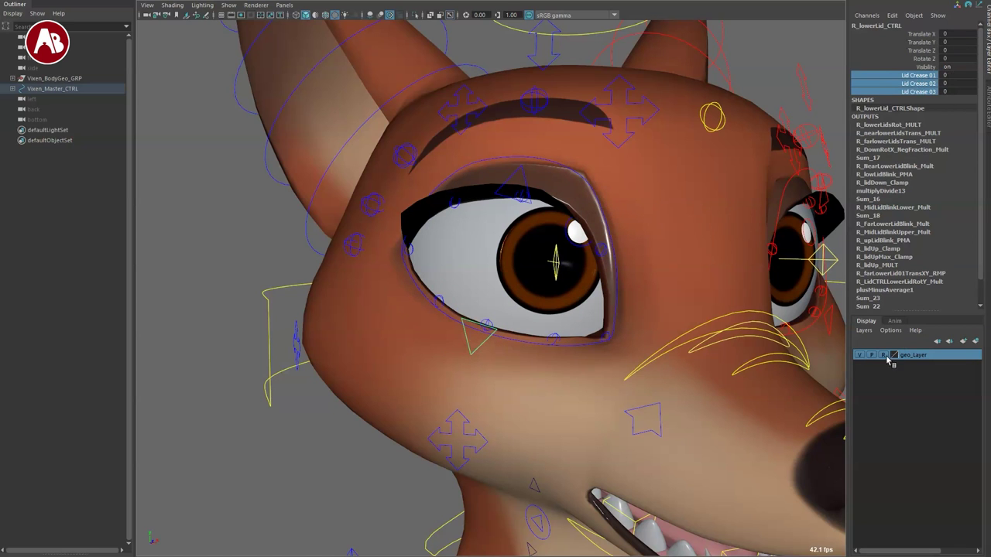
# Inspect the body mesh's topology around the right eye in wireframe and textured display, and set geo_Layer back to reference
pyautogui.press('4')
pyautogui.click(347, 425)
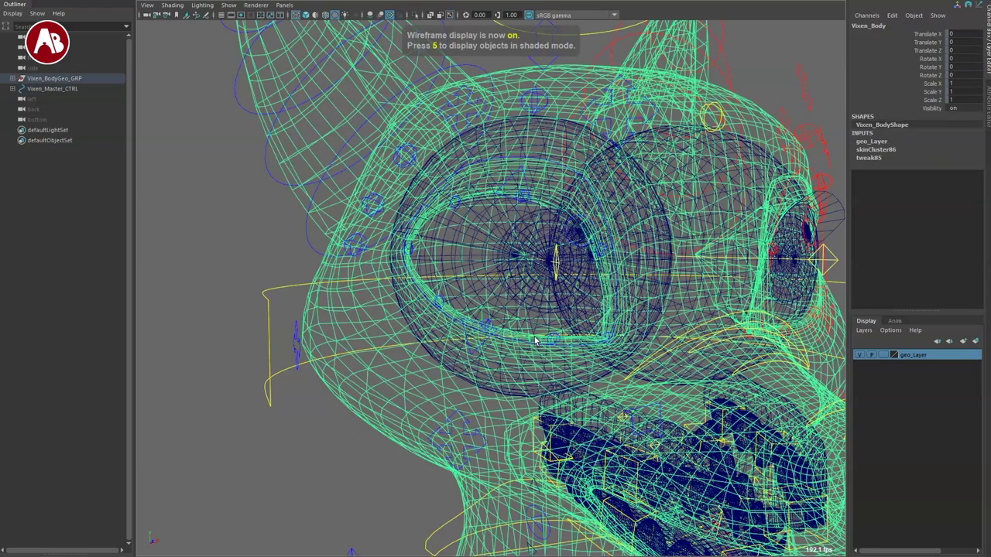
pyautogui.press('3')
pyautogui.press('6')
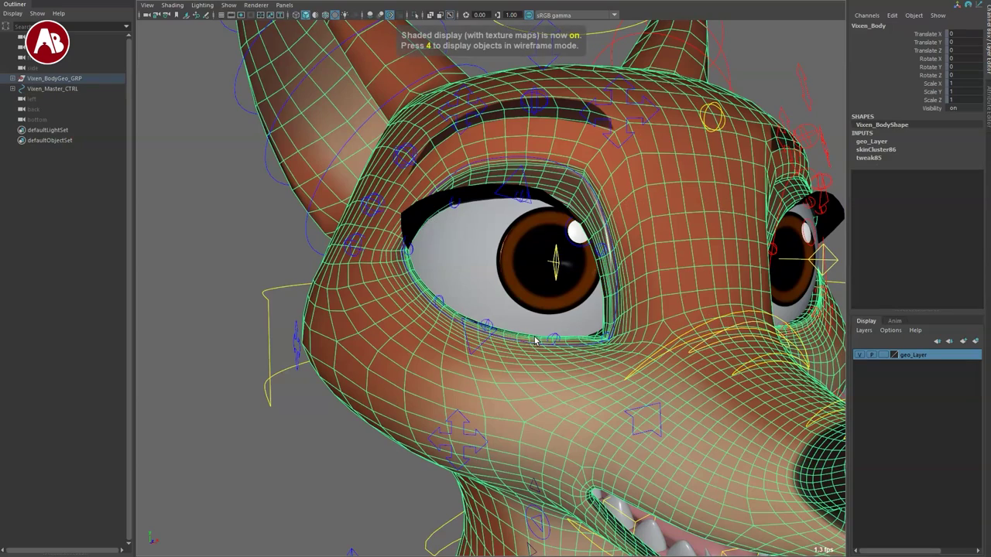
pyautogui.click(230, 237)
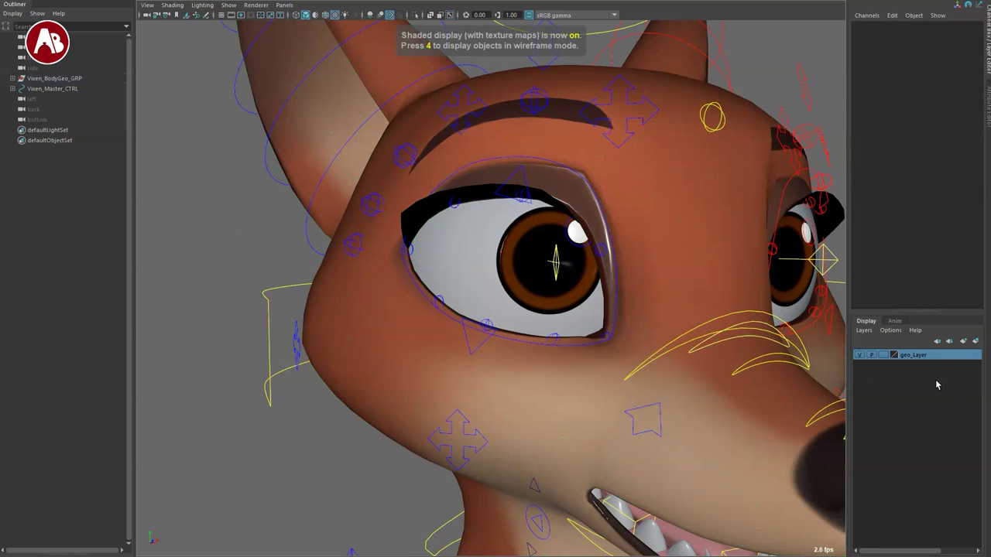
pyautogui.click(884, 355)
# Try moving the right eye's middle lower lid control and outer corner control, undoing each move
pyautogui.moveTo(486, 324); pyautogui.dragTo(466, 286)
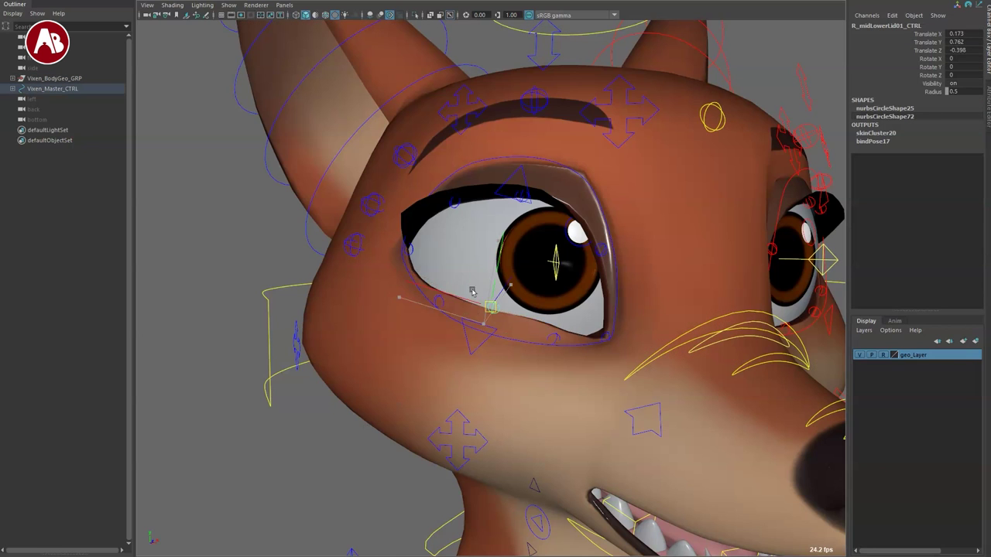
pyautogui.hotkey('ctrl', 'z')
pyautogui.click(409, 252)
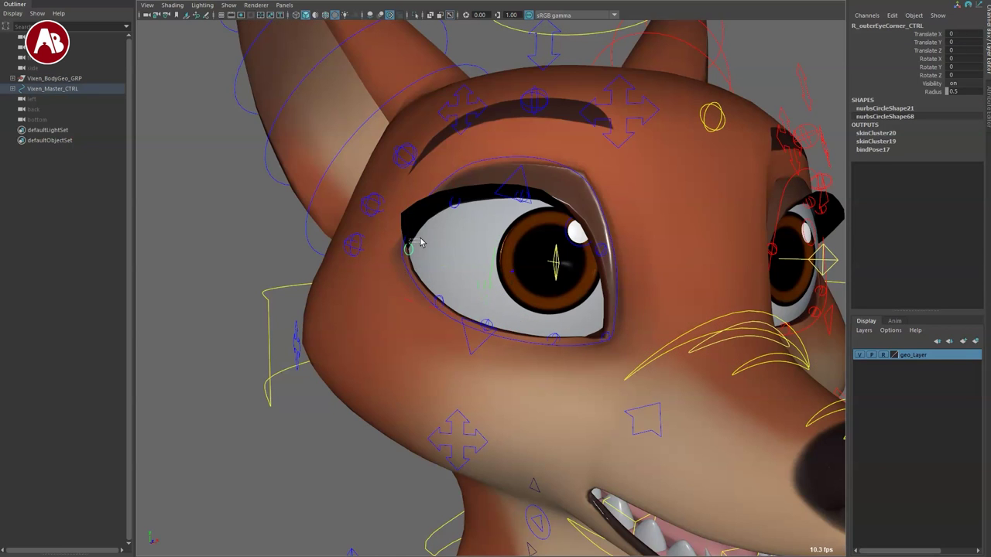
pyautogui.moveTo(401, 265); pyautogui.dragTo(424, 255)
pyautogui.press('q')
# Try moving the outermost right brow control to about -0.06, 0.45, 0.94, undo it, and select the brow control above
pyautogui.click(354, 246)
pyautogui.keyDown('alt'); pyautogui.moveTo(462, 348); pyautogui.dragTo(406, 363); pyautogui.keyUp('alt')
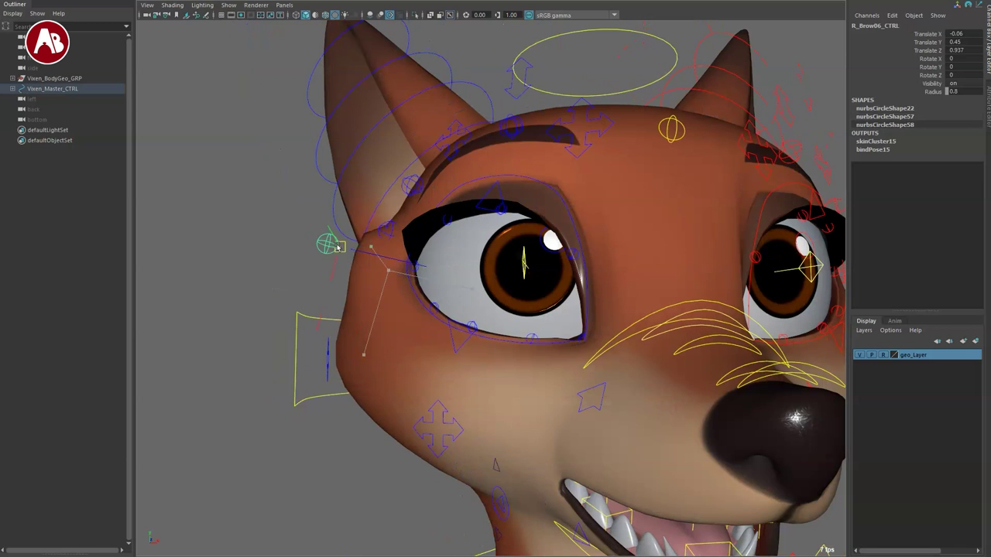
pyautogui.click(410, 185)
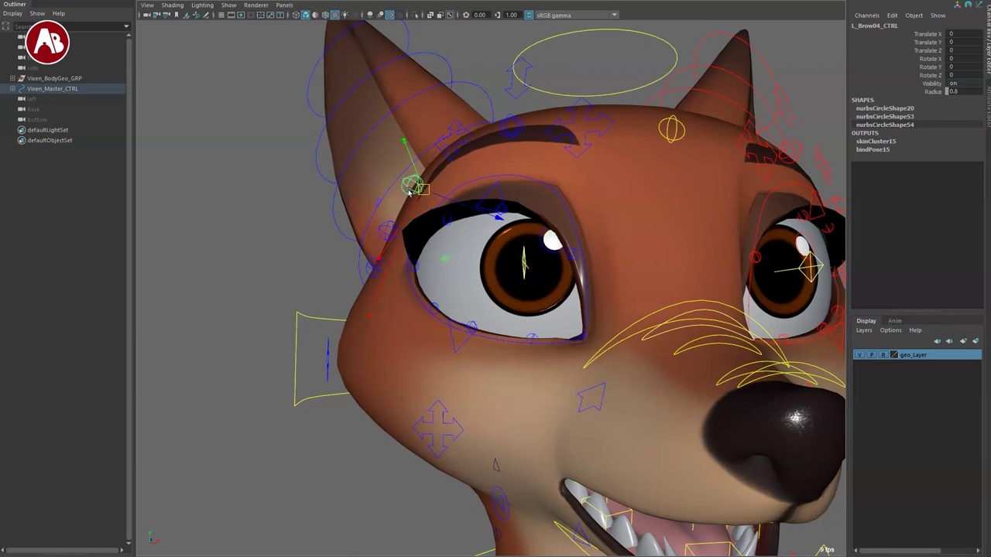
# Try lowering the right upper lid control to about -1.28 in Y, undo it, and select its Lid Crease attributes
pyautogui.keyDown('alt'); pyautogui.moveTo(476, 243); pyautogui.dragTo(458, 211); pyautogui.keyUp('alt')
pyautogui.keyDown('alt'); pyautogui.moveTo(477, 354); pyautogui.dragTo(495, 332); pyautogui.keyUp('alt')
pyautogui.click(477, 198)
pyautogui.moveTo(482, 161); pyautogui.dragTo(474, 199)
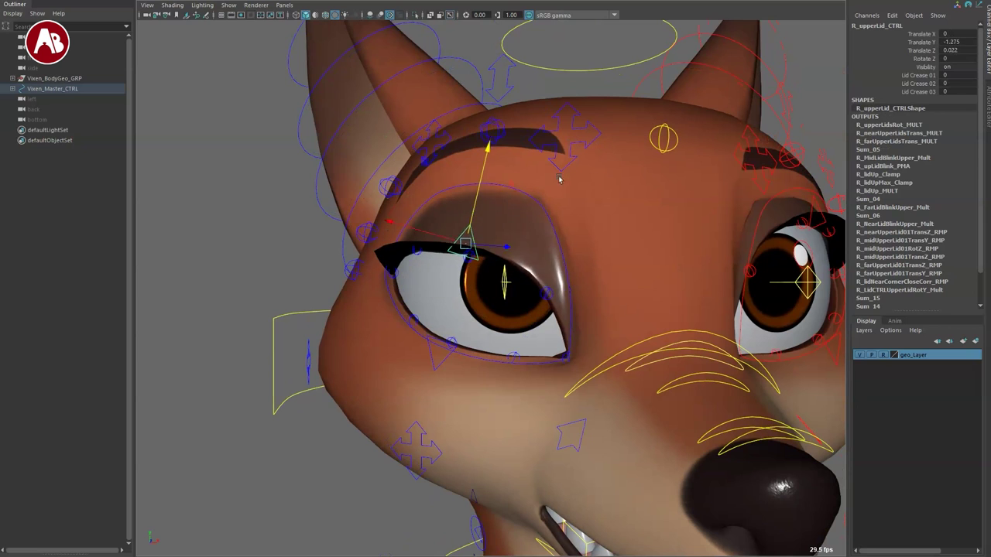
pyautogui.hotkey('ctrl', 'z')
pyautogui.moveTo(893, 69); pyautogui.dragTo(895, 95)
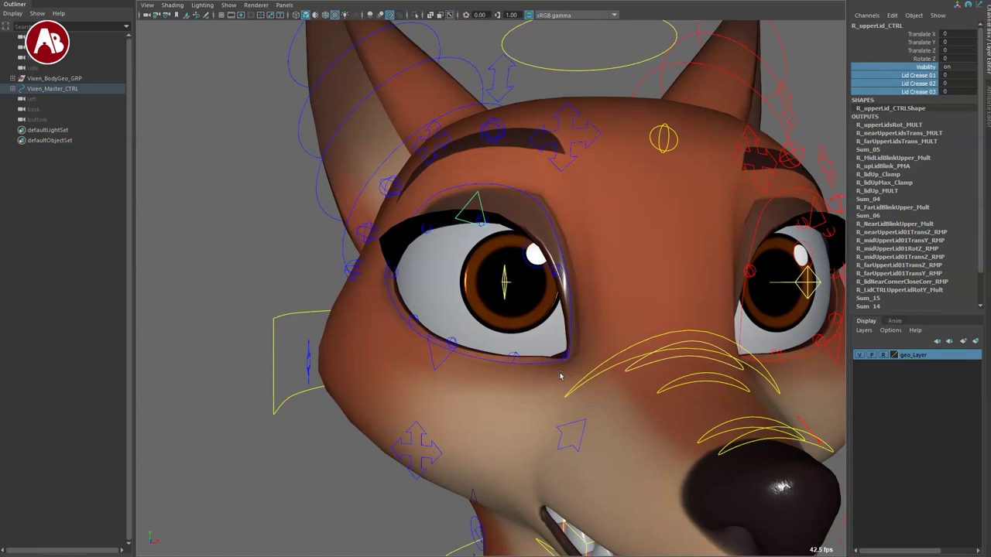
# Try rotating the right eyeball with the control at its pupil, and undo the rotation
pyautogui.click(506, 286)
pyautogui.press('e')
pyautogui.moveTo(557, 308); pyautogui.dragTo(524, 335)
pyautogui.hotkey('ctrl', 'z')
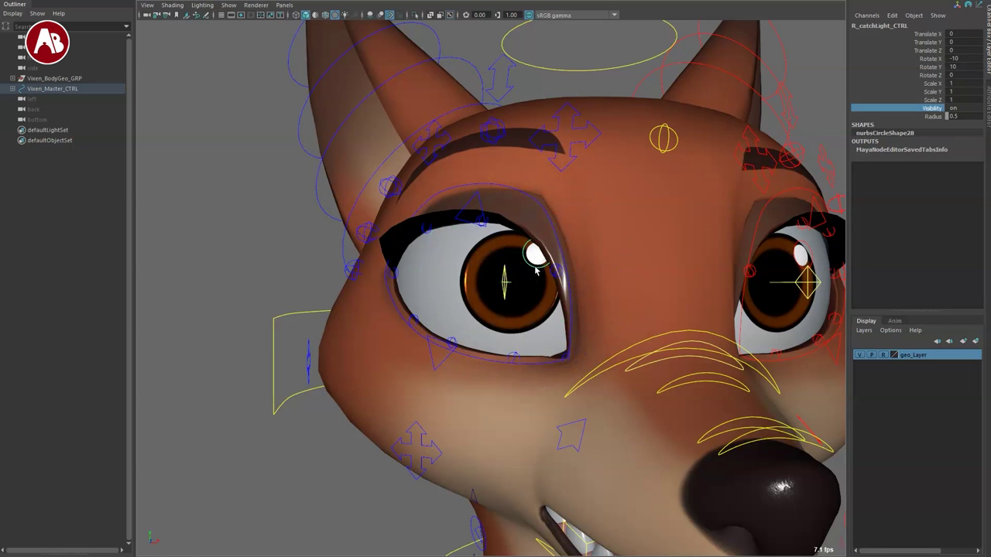
# Try rotating the right eye's catch light control to about -7.3, -4.1, -9.1, and undo the rotation
pyautogui.moveTo(559, 265); pyautogui.dragTo(520, 326)
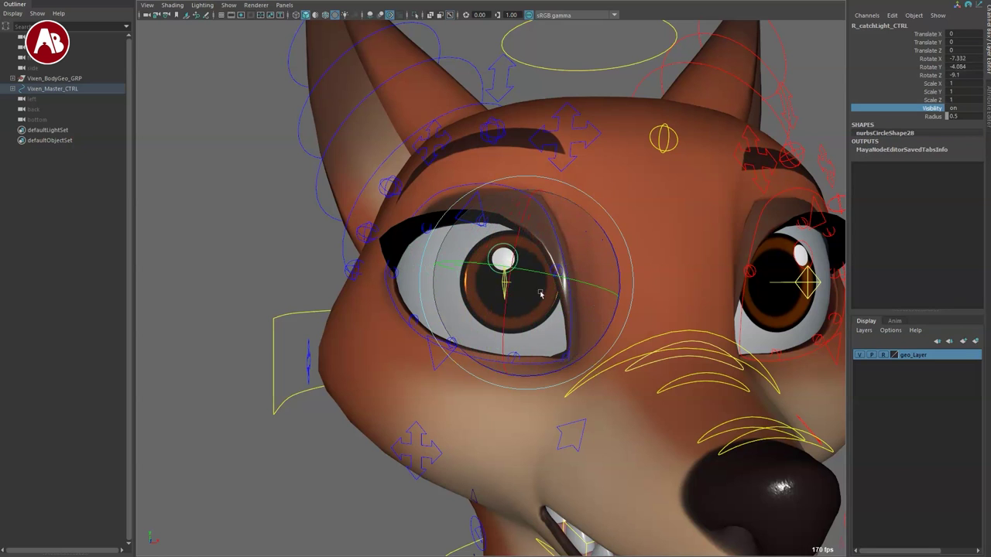
pyautogui.hotkey('ctrl', 'z')
pyautogui.press('q')
# Try moving the master eye aim control in front of the face, and undo the move
pyautogui.keyDown('alt'); pyautogui.moveTo(614, 405); pyautogui.dragTo(367, 328, button='right'); pyautogui.keyUp('alt')
pyautogui.keyDown('alt'); pyautogui.moveTo(588, 418); pyautogui.dragTo(464, 422); pyautogui.keyUp('alt')
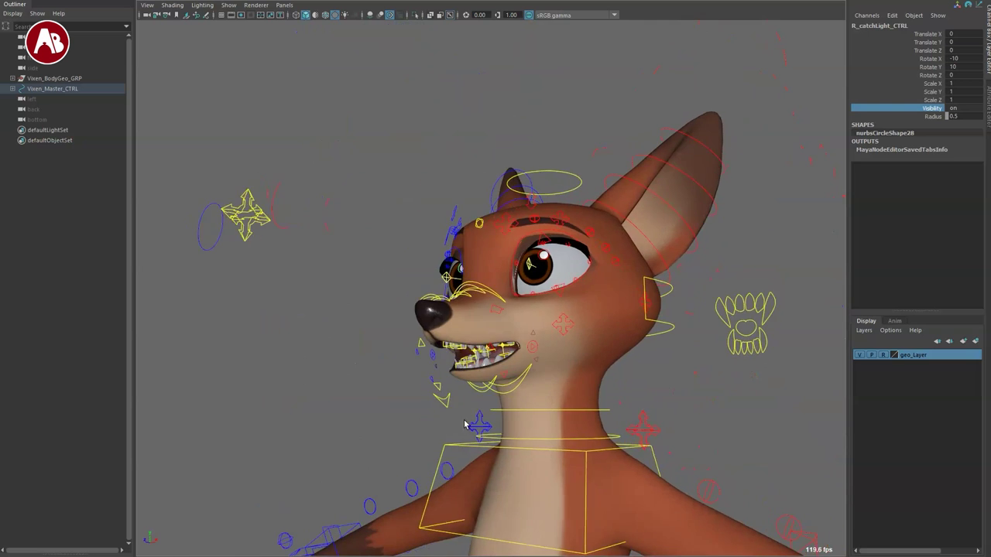
pyautogui.keyDown('alt'); pyautogui.moveTo(464, 422); pyautogui.dragTo(541, 385, button='middle'); pyautogui.keyUp('alt')
pyautogui.keyDown('alt'); pyautogui.moveTo(654, 423); pyautogui.dragTo(490, 415); pyautogui.keyUp('alt')
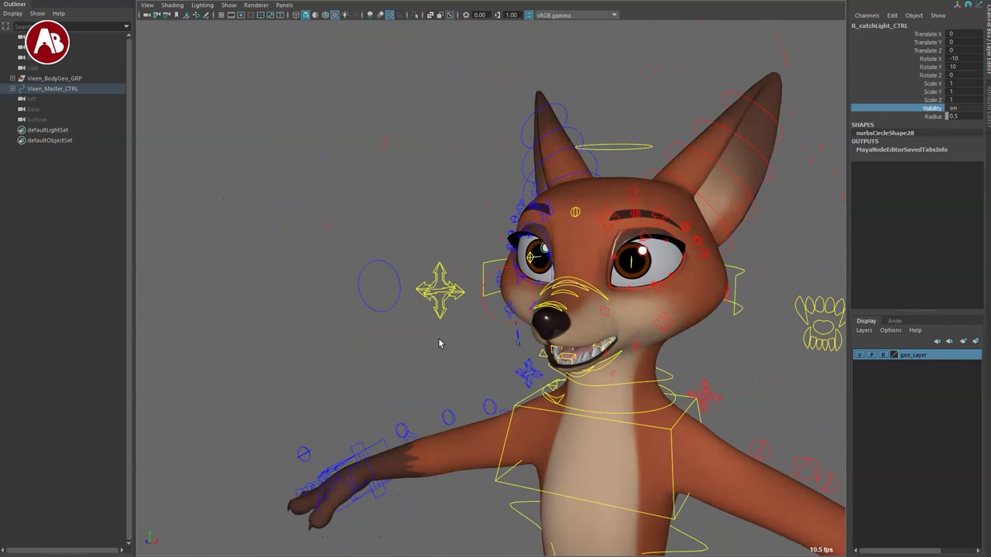
pyautogui.click(439, 313)
pyautogui.press('w')
pyautogui.moveTo(439, 291)
pyautogui.mouseDown()
pyautogui.moveTo(367, 259)
pyautogui.moveTo(553, 236)
pyautogui.moveTo(361, 142)
pyautogui.moveTo(558, 352)
pyautogui.moveTo(439, 377)
pyautogui.moveTo(441, 293)
pyautogui.mouseUp()
pyautogui.hotkey('ctrl', 'z')
pyautogui.press('q')
# Try moving the right eye aim control to about -0.65, 0.98, 0.2 and rotating the head control, and undo both changes
pyautogui.click(360, 286)
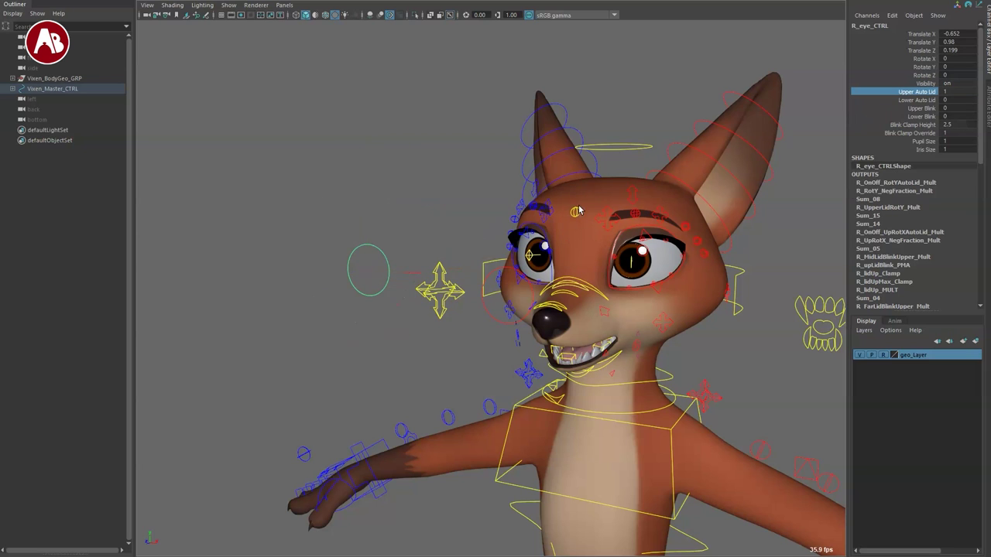
pyautogui.click(617, 148)
pyautogui.press('e')
pyautogui.moveTo(606, 327)
pyautogui.mouseDown()
pyautogui.moveTo(627, 290)
pyautogui.moveTo(621, 351)
pyautogui.moveTo(639, 307)
pyautogui.moveTo(597, 340)
pyautogui.mouseUp()
pyautogui.hotkey('ctrl', 'z')
pyautogui.hotkey('ctrl', 'z')
pyautogui.press('q')
# Try shifting the master eye aim control in several directions again, and undo the moves
pyautogui.click(442, 314)
pyautogui.press('w')
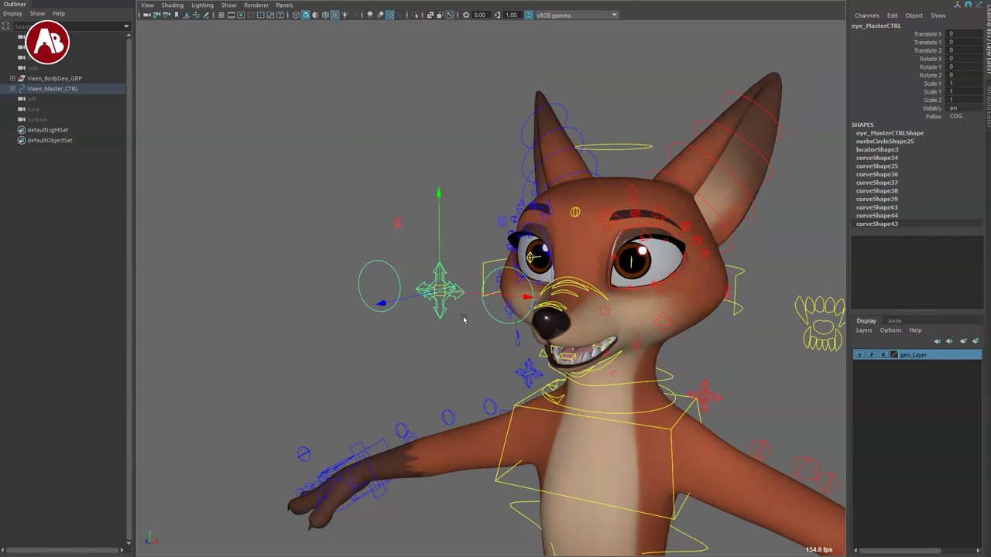
pyautogui.moveTo(462, 214); pyautogui.dragTo(448, 352)
pyautogui.hotkey('ctrl', 'z')
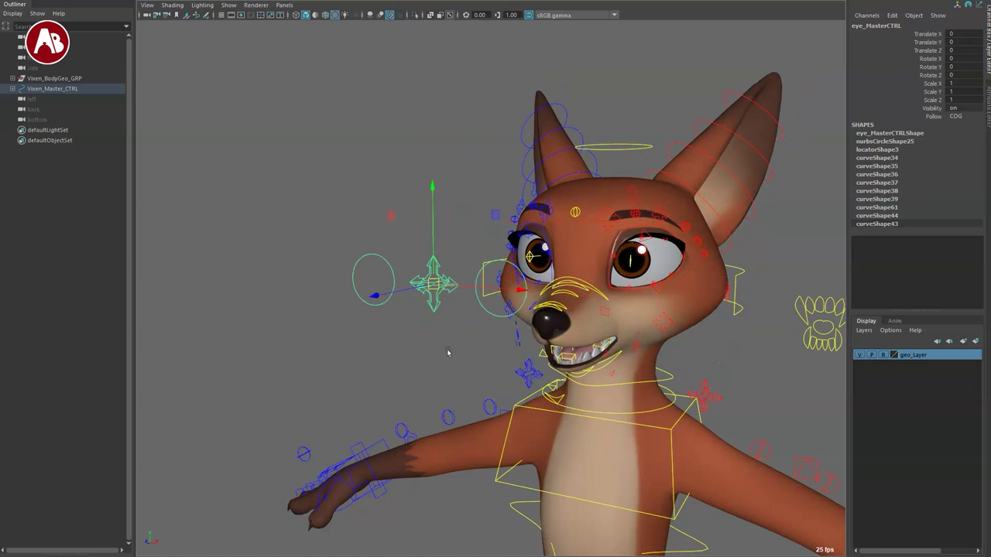
pyautogui.hotkey('ctrl', 'z')
# Try changing Pupil Size and Iris Size on both eye aim controls, restore the values, and deselect the controls
pyautogui.keyDown('shift'); pyautogui.moveTo(489, 306); pyautogui.dragTo(491, 305); pyautogui.keyUp('shift')
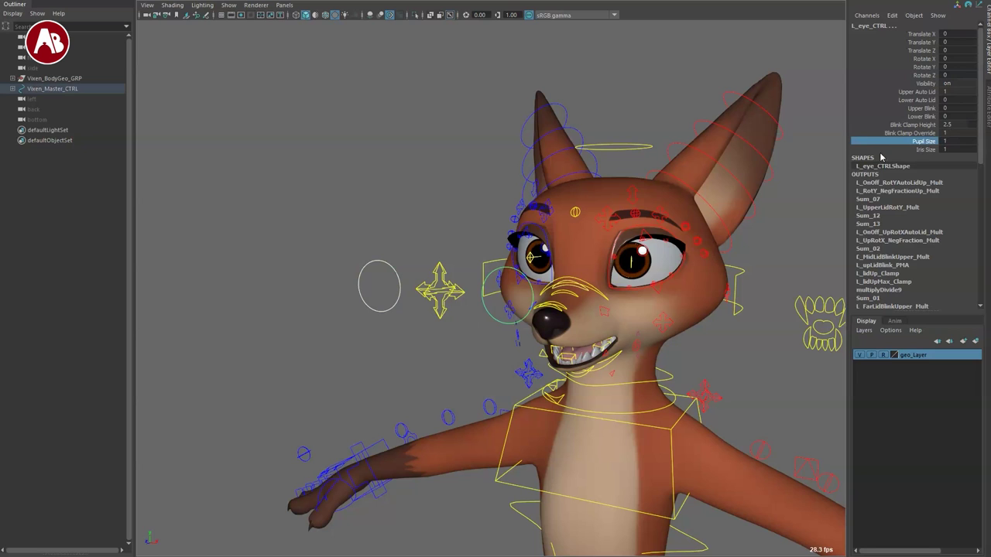
pyautogui.moveTo(836, 125); pyautogui.dragTo(769, 127, button='middle')
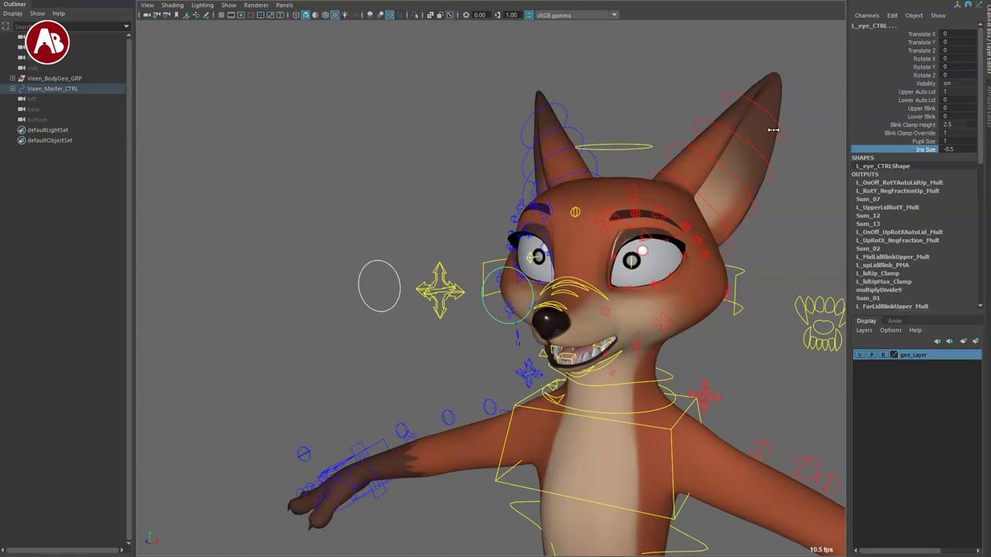
pyautogui.click(726, 348)
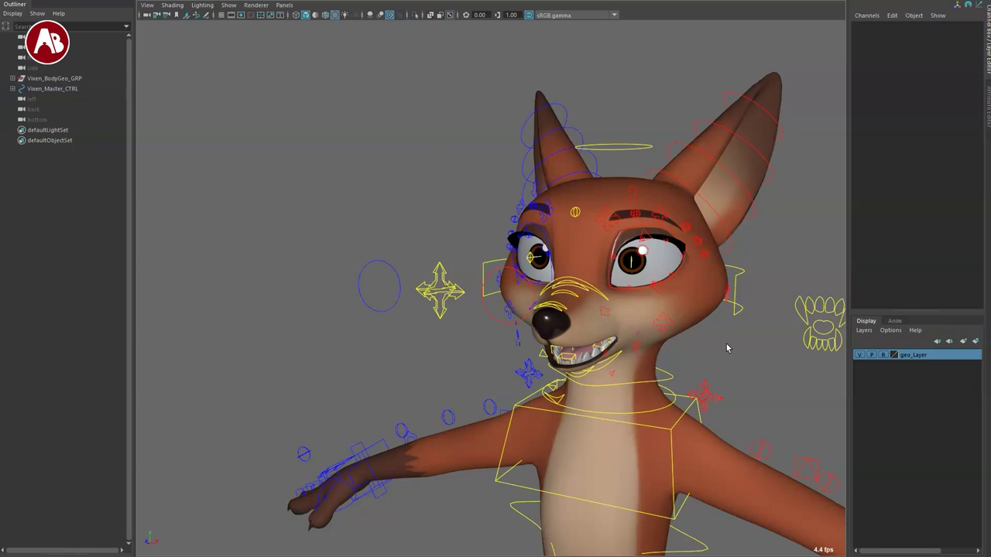
# Try moving the middle brow control between the eyebrows, and undo the move
pyautogui.keyDown('alt'); pyautogui.moveTo(568, 314); pyautogui.dragTo(496, 248); pyautogui.keyUp('alt')
pyautogui.keyDown('alt'); pyautogui.moveTo(472, 248); pyautogui.dragTo(517, 224, button='right'); pyautogui.keyUp('alt')
pyautogui.click(516, 205)
pyautogui.moveTo(503, 202); pyautogui.dragTo(484, 221)
pyautogui.hotkey('ctrl', 'z')
# Try moving the right brow master control above the eyebrow, and undo the move
pyautogui.keyDown('alt'); pyautogui.moveTo(575, 267); pyautogui.dragTo(658, 251); pyautogui.keyUp('alt')
pyautogui.keyDown('alt'); pyautogui.moveTo(554, 290); pyautogui.dragTo(592, 277, button='right'); pyautogui.keyUp('alt')
pyautogui.keyDown('alt'); pyautogui.moveTo(591, 277); pyautogui.dragTo(619, 273); pyautogui.keyUp('alt')
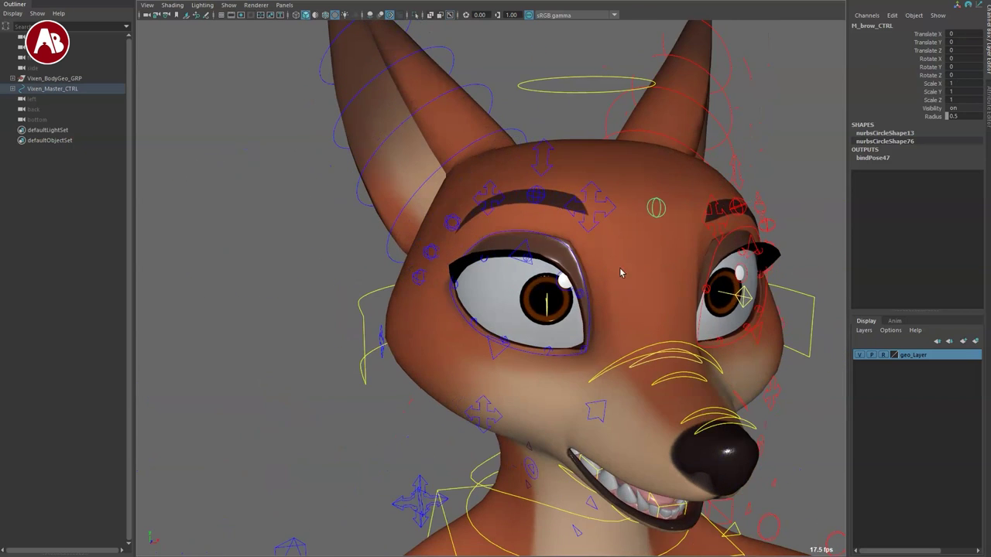
pyautogui.click(545, 154)
pyautogui.moveTo(542, 159); pyautogui.dragTo(552, 176)
pyautogui.hotkey('ctrl', 'z')
# Try moving the right inner brow control toward the forehead's centre, to about -2.55, 0.92, -0.76
pyautogui.click(580, 225)
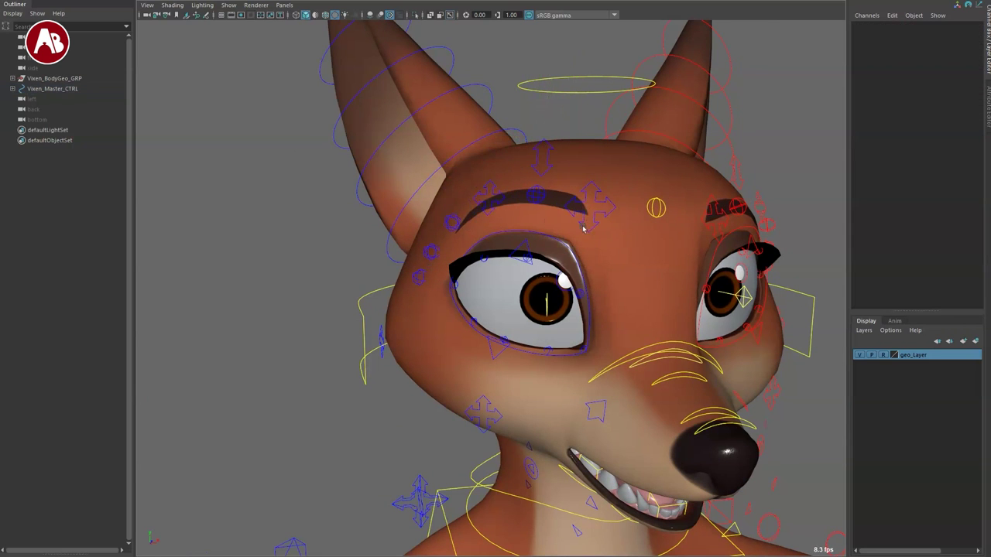
pyautogui.click(591, 211)
pyautogui.moveTo(592, 209); pyautogui.dragTo(656, 190)
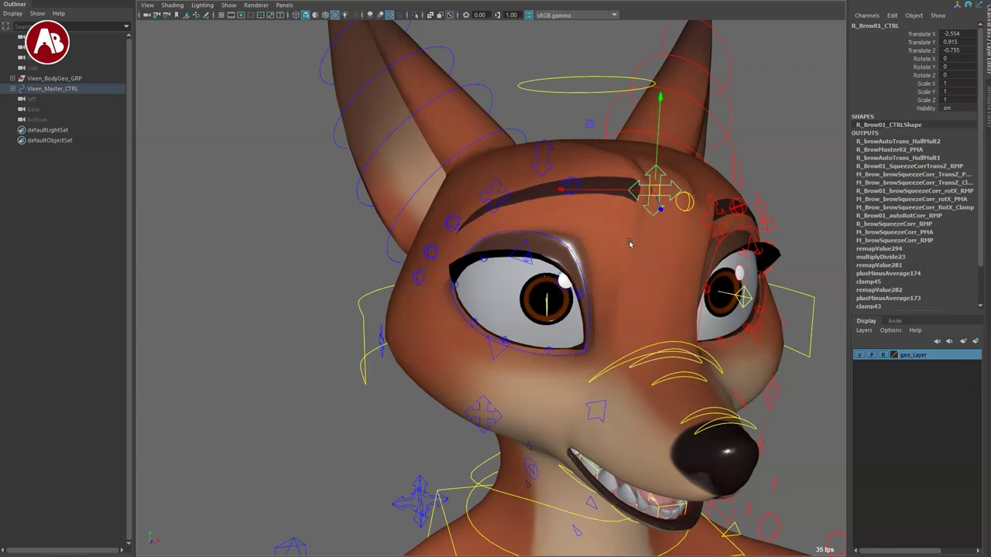
# Try moving the left inner brow control toward the forehead's centre, to about -1.38, 1.01, -0.43
pyautogui.keyDown('alt'); pyautogui.moveTo(630, 243); pyautogui.dragTo(606, 240); pyautogui.keyUp('alt')
pyautogui.click(664, 219)
pyautogui.click(672, 211)
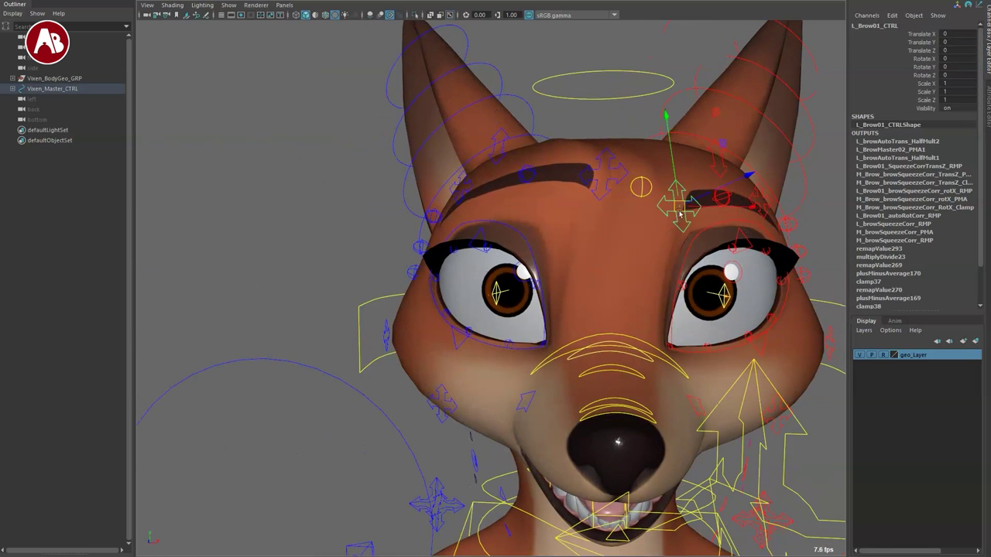
pyautogui.moveTo(678, 206); pyautogui.dragTo(649, 179)
pyautogui.keyDown('alt'); pyautogui.moveTo(496, 287); pyautogui.dragTo(540, 284); pyautogui.keyUp('alt')
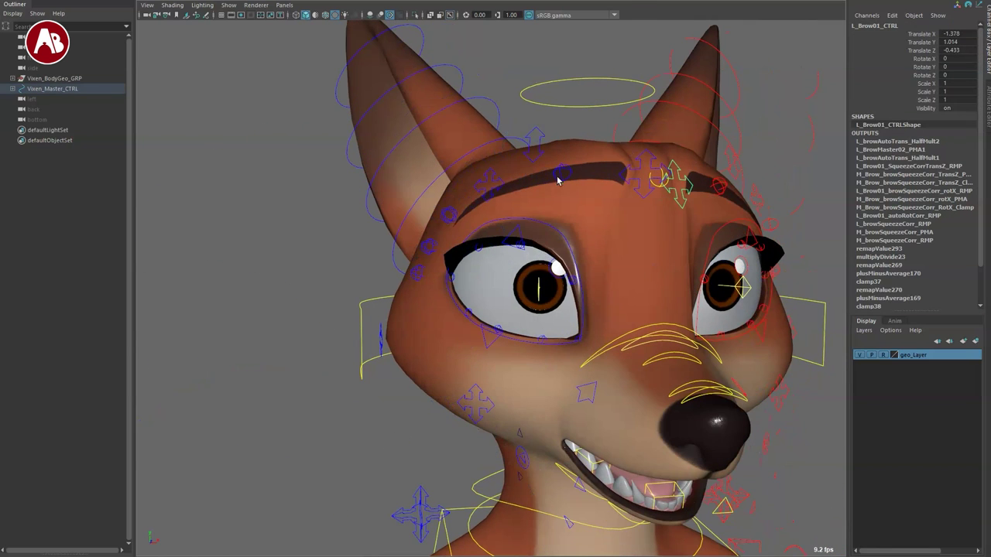
# Try moving the second right brow control along the middle of the eyebrow, and undo the move
pyautogui.click(559, 180)
pyautogui.moveTo(568, 155); pyautogui.dragTo(528, 202)
pyautogui.hotkey('ctrl', 'z')
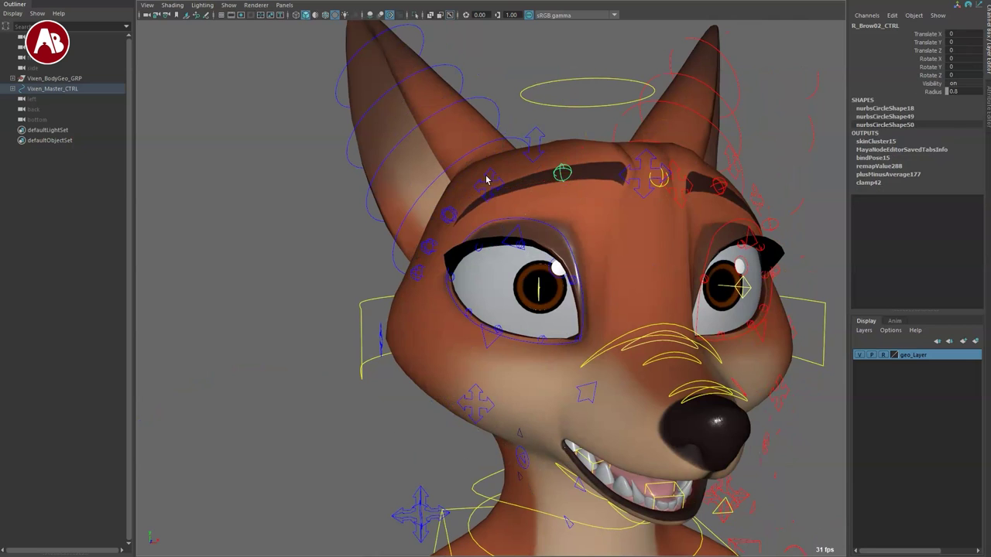
# Try moving the outer right brow controls, and undo all the recent brow changes on both sides
pyautogui.click(488, 182)
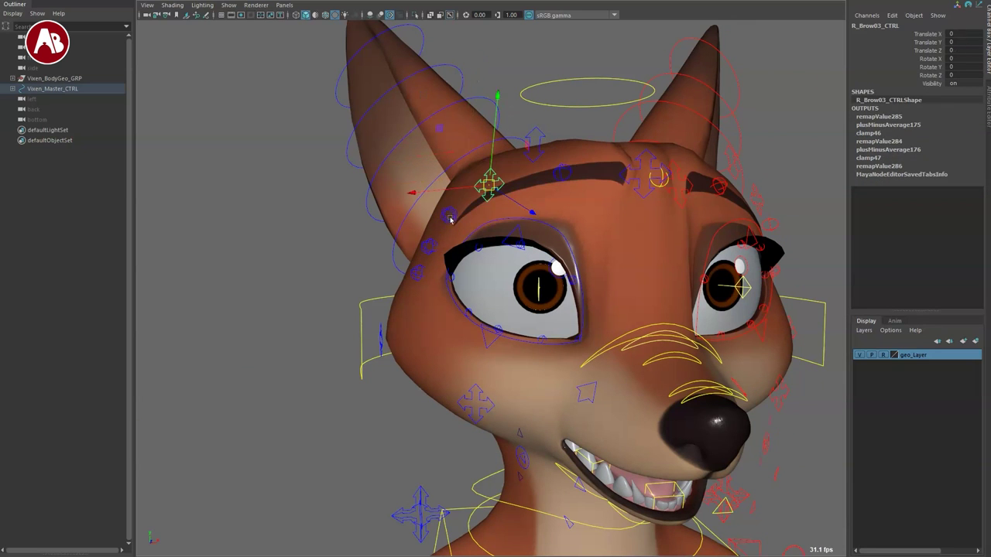
pyautogui.click(449, 215)
pyautogui.moveTo(436, 206); pyautogui.dragTo(427, 180, button='middle')
pyautogui.hotkey('ctrl', 'z')
pyautogui.hotkey('ctrl', 'z')
pyautogui.hotkey('ctrl', 'z')
pyautogui.hotkey('ctrl', 'z')
pyautogui.hotkey('ctrl', 'z')
pyautogui.hotkey('ctrl', 'z')
pyautogui.hotkey('ctrl', 'z')
pyautogui.hotkey('ctrl', 'z')
pyautogui.hotkey('ctrl', 'z')
pyautogui.hotkey('ctrl', 'z')
pyautogui.hotkey('ctrl', 'z')
pyautogui.hotkey('ctrl', 'z')
pyautogui.hotkey('ctrl', 'z')
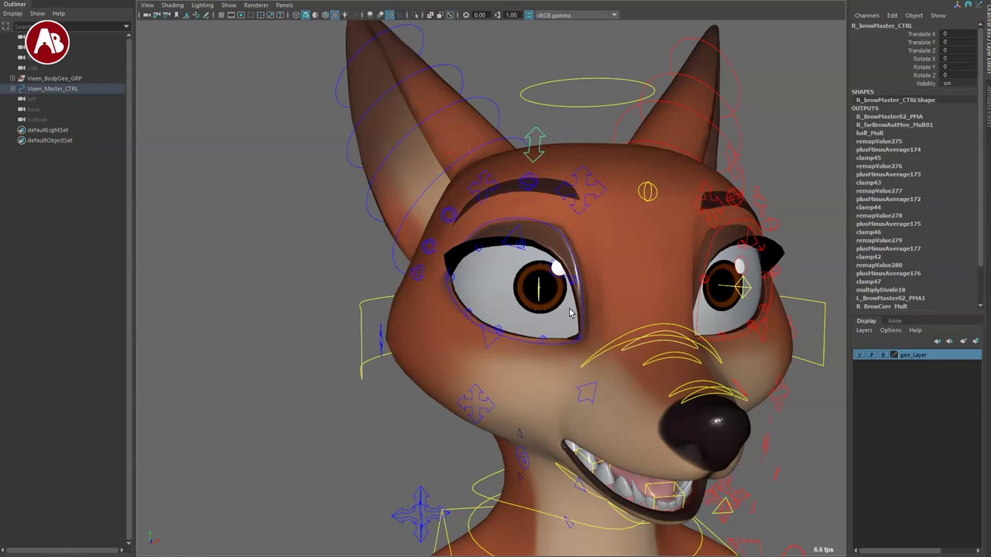
# Try rotating the four left ear FK controls together, and undo the rotation
pyautogui.keyDown('alt'); pyautogui.moveTo(519, 247); pyautogui.dragTo(632, 193); pyautogui.keyUp('alt')
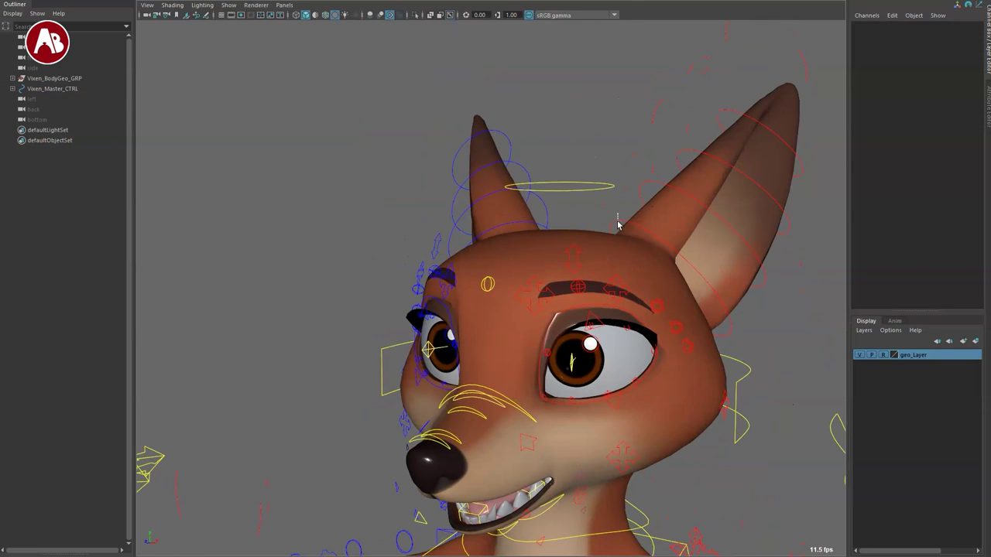
pyautogui.click(618, 225)
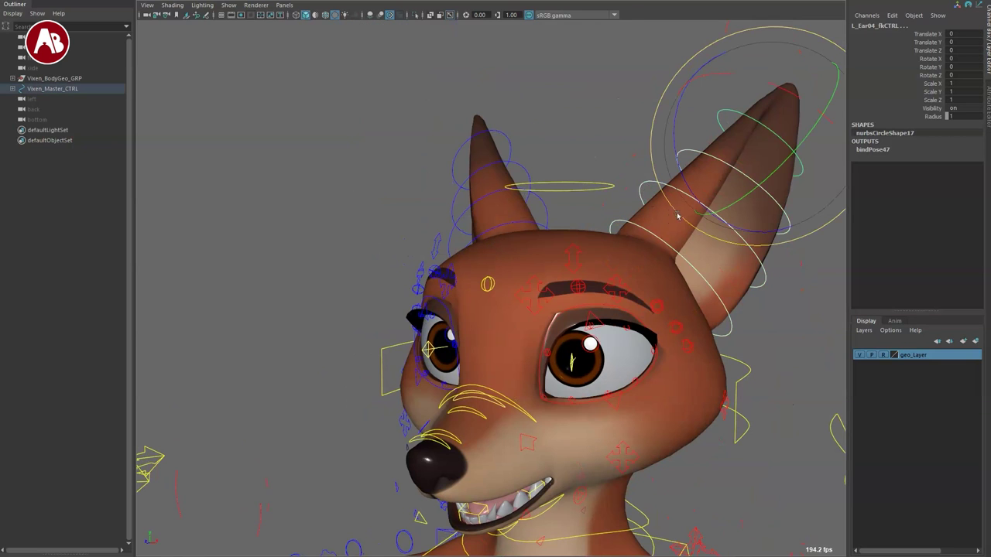
pyautogui.moveTo(704, 130); pyautogui.dragTo(693, 147)
pyautogui.hotkey('ctrl', 'z')
pyautogui.press('q')
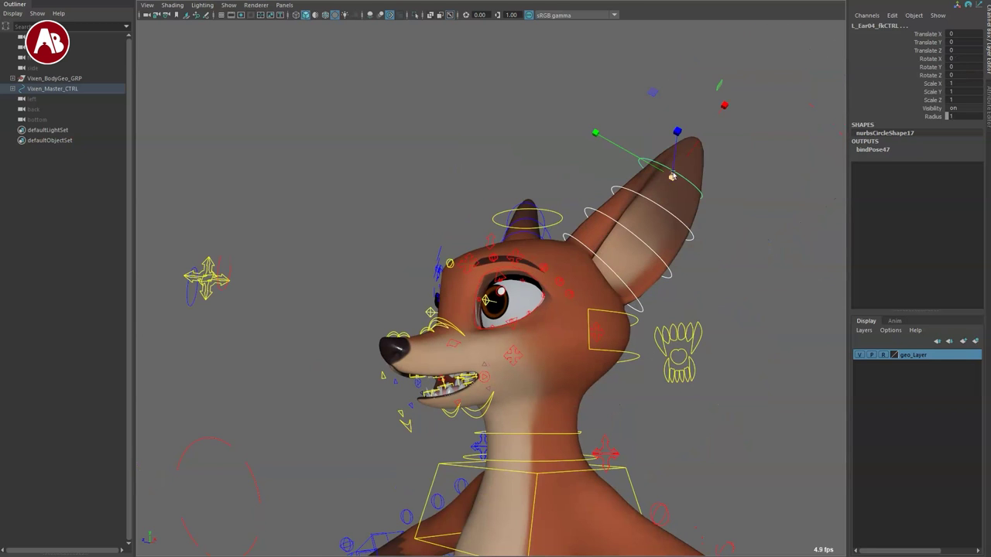
# Try scaling the selected left ear FK controls together, and undo the scaling
pyautogui.moveTo(672, 177); pyautogui.dragTo(697, 224)
pyautogui.keyDown('alt'); pyautogui.moveTo(696, 309); pyautogui.dragTo(632, 250, button='right'); pyautogui.keyUp('alt')
pyautogui.moveTo(627, 196); pyautogui.dragTo(647, 195)
pyautogui.keyDown('alt'); pyautogui.moveTo(579, 336); pyautogui.dragTo(593, 363); pyautogui.keyUp('alt')
pyautogui.hotkey('ctrl', 'z')
pyautogui.hotkey('ctrl', 'z')
pyautogui.hotkey('ctrl', 'z')
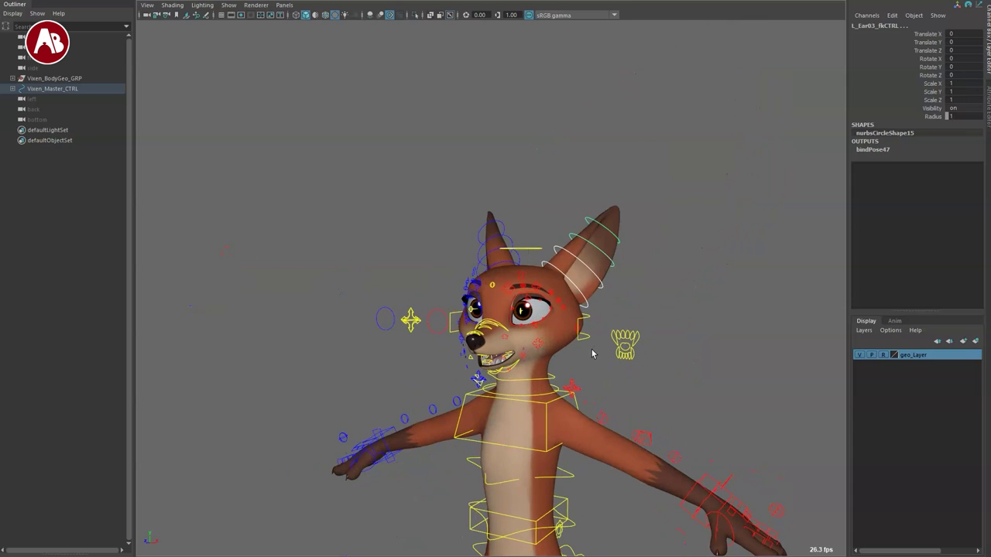
# Try shrinking the left ear with its base FK control to a scale of about -0.085, and undo it
pyautogui.moveTo(562, 292); pyautogui.dragTo(516, 304)
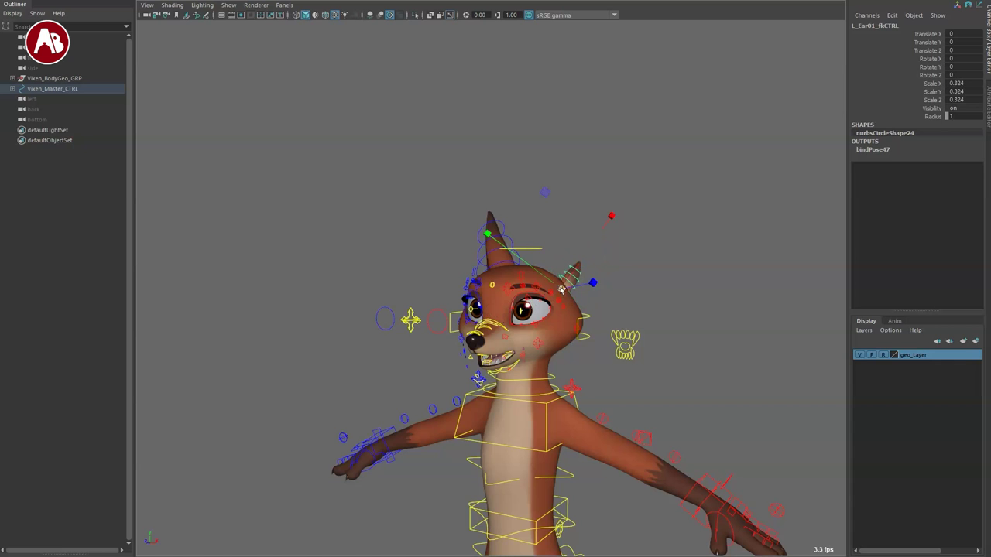
pyautogui.moveTo(510, 307); pyautogui.dragTo(507, 308)
pyautogui.keyDown('alt'); pyautogui.moveTo(501, 317); pyautogui.dragTo(398, 351); pyautogui.keyUp('alt')
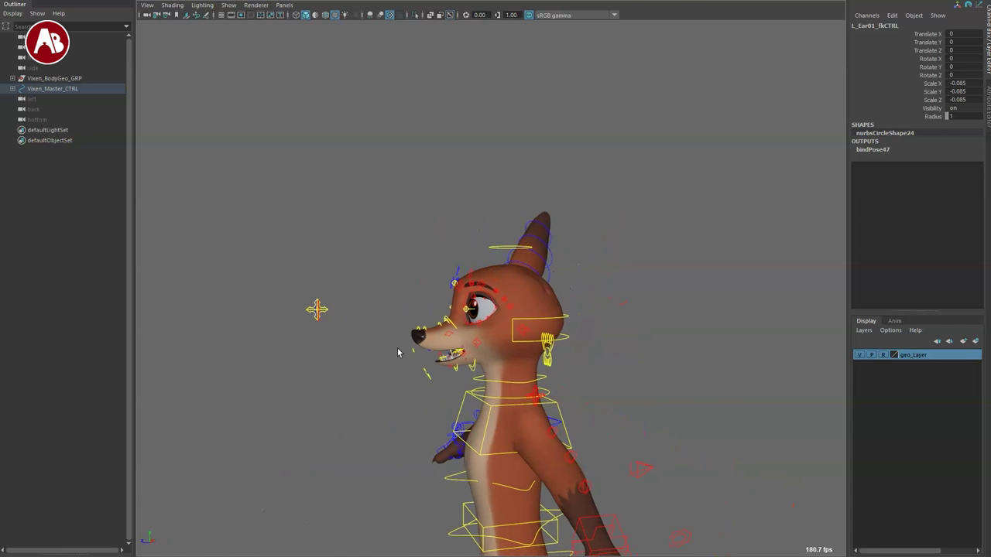
pyautogui.hotkey('ctrl', 'z')
pyautogui.hotkey('ctrl', 'z')
pyautogui.hotkey('ctrl', 'z')
# Select the tail switch control behind the hips, try a rotation, and undo it
pyautogui.keyDown('alt'); pyautogui.moveTo(554, 406); pyautogui.dragTo(509, 248, button='middle'); pyautogui.keyUp('alt')
pyautogui.keyDown('alt'); pyautogui.moveTo(575, 411); pyautogui.dragTo(530, 252, button='middle'); pyautogui.keyUp('alt')
pyautogui.keyDown('alt'); pyautogui.moveTo(530, 267); pyautogui.dragTo(499, 192); pyautogui.keyUp('alt')
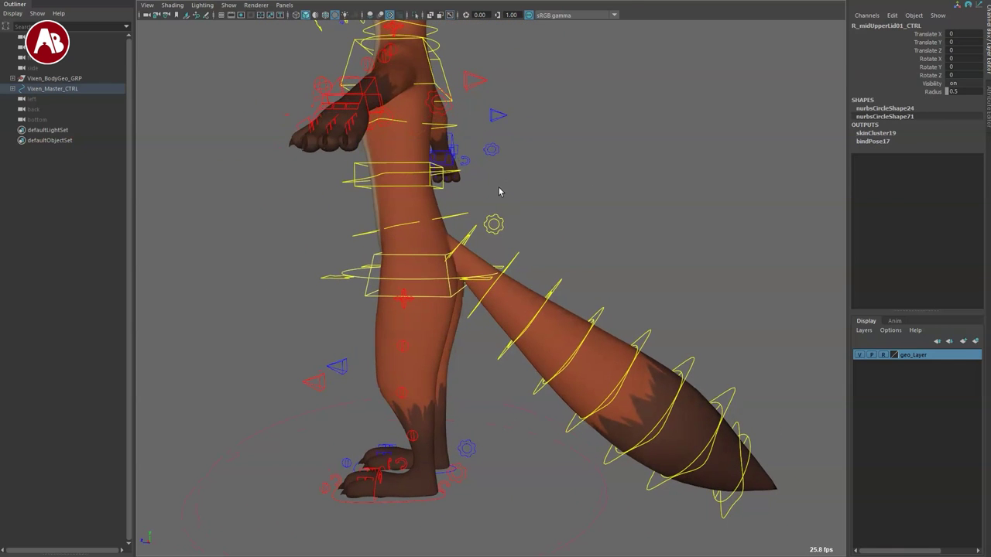
pyautogui.click(492, 225)
pyautogui.press('e')
pyautogui.moveTo(558, 152); pyautogui.dragTo(537, 138)
pyautogui.press('r')
pyautogui.hotkey('ctrl', 'z')
pyautogui.hotkey('ctrl', 'z')
pyautogui.hotkey('ctrl', 'z')
# Set the tail switch's Secondary CTRL Vis to 0 and back to 1
pyautogui.moveTo(483, 176); pyautogui.dragTo(523, 242)
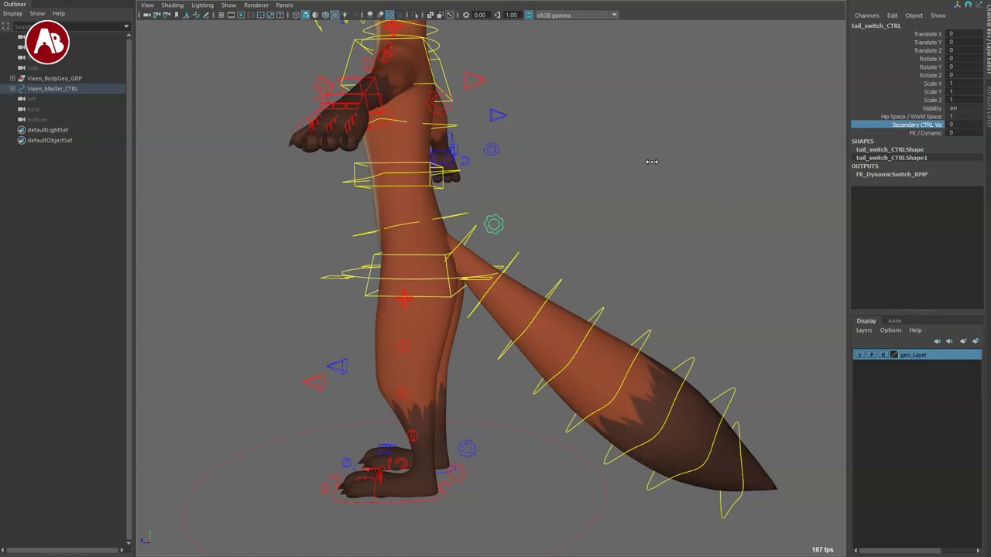
pyautogui.keyDown('alt'); pyautogui.moveTo(661, 251); pyautogui.dragTo(700, 206); pyautogui.keyUp('alt')
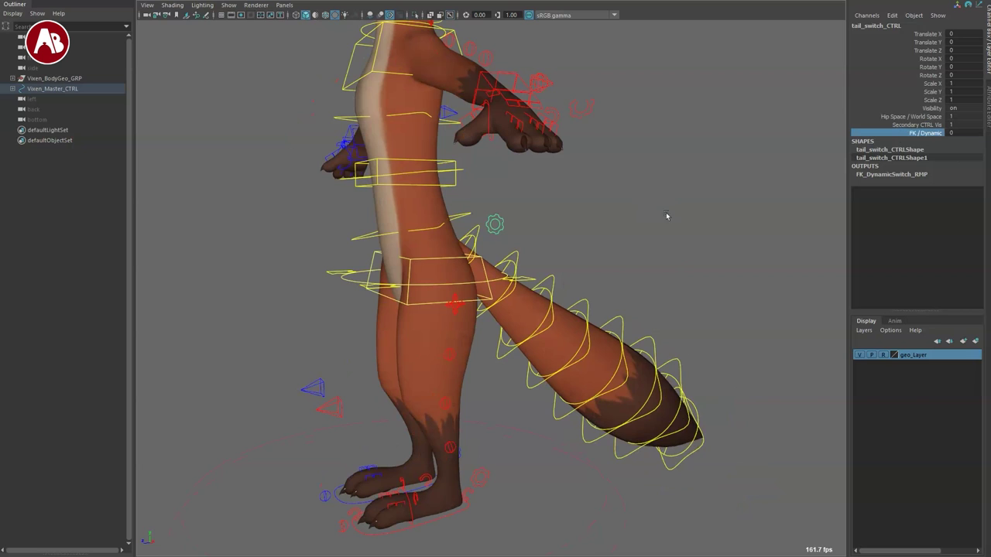
pyautogui.keyDown('alt'); pyautogui.moveTo(547, 376); pyautogui.dragTo(482, 245); pyautogui.keyUp('alt')
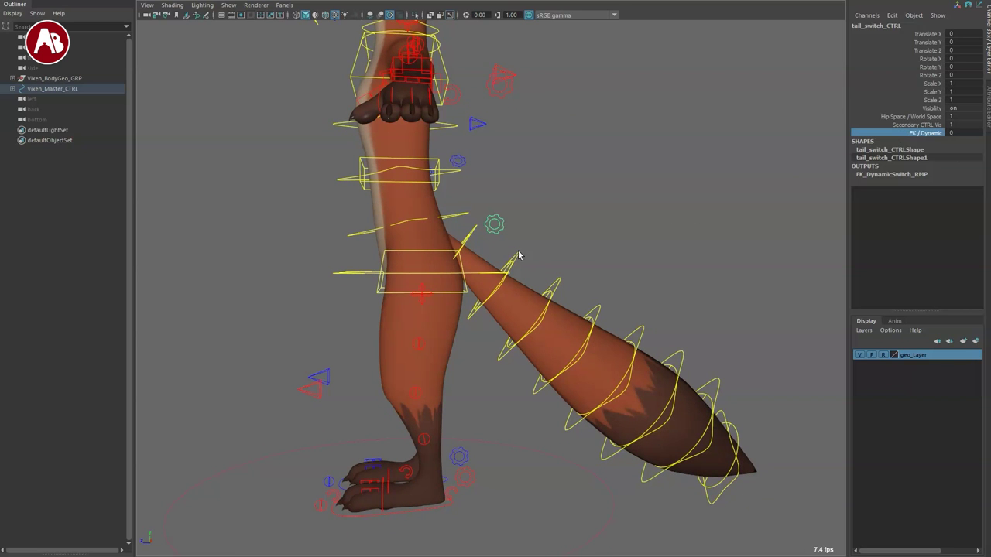
# Curl the tail upward by rotating its FK controls together from the third segment onward
pyautogui.click(560, 284)
pyautogui.click(558, 279)
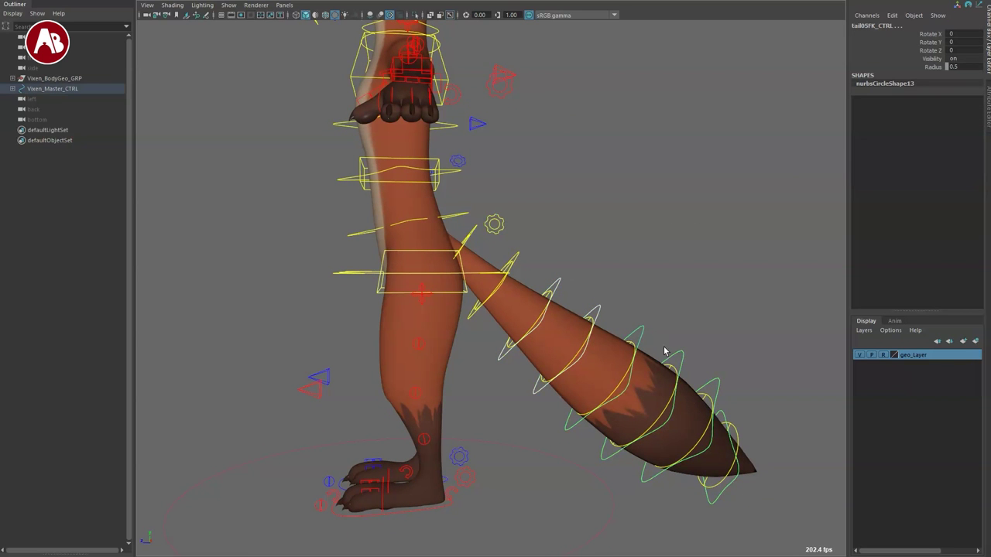
pyautogui.moveTo(639, 354); pyautogui.dragTo(618, 380)
pyautogui.press('q')
# Bend the tail locally by moving the tail03 bendy control up and the tail04 bendy control down
pyautogui.click(546, 289)
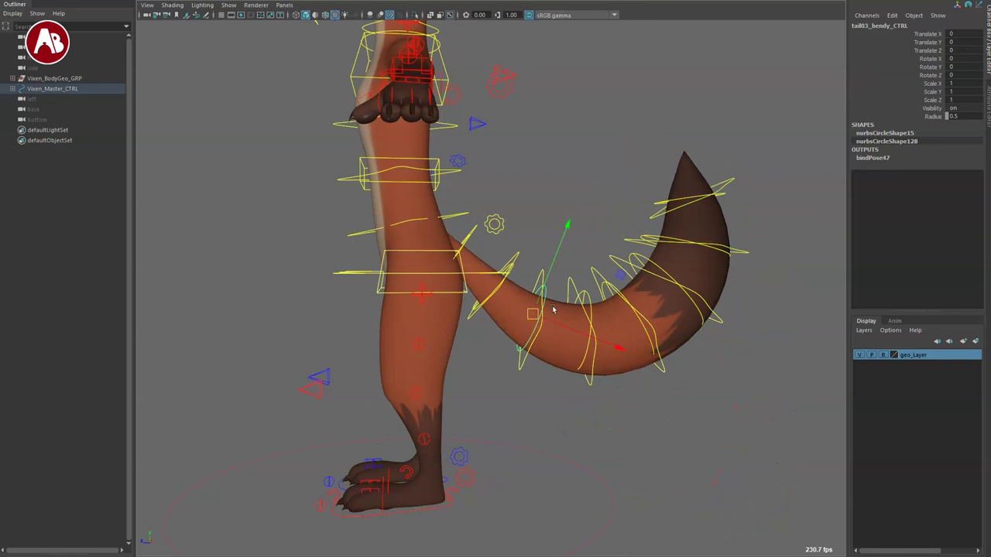
pyautogui.moveTo(552, 310); pyautogui.dragTo(551, 277)
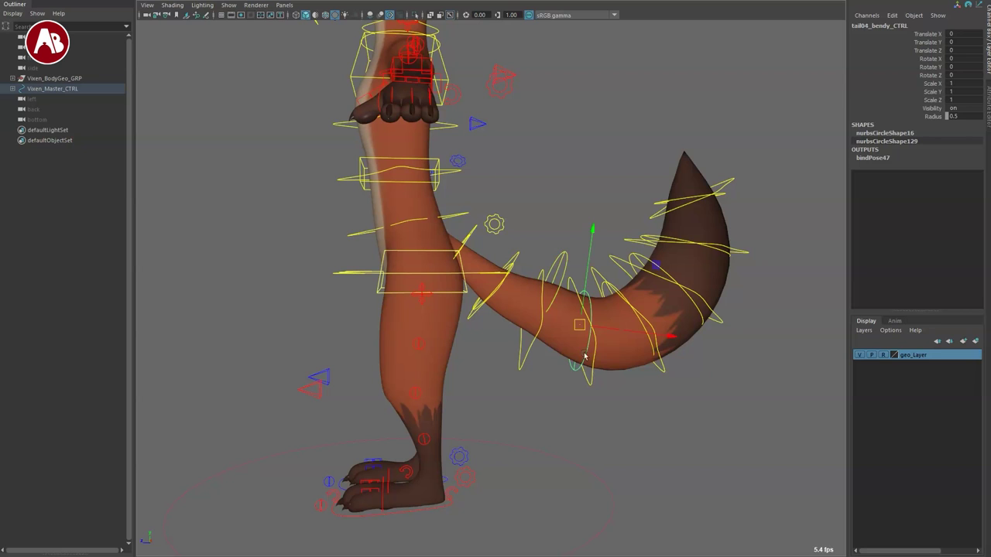
pyautogui.moveTo(585, 356); pyautogui.dragTo(601, 361)
pyautogui.click(691, 312)
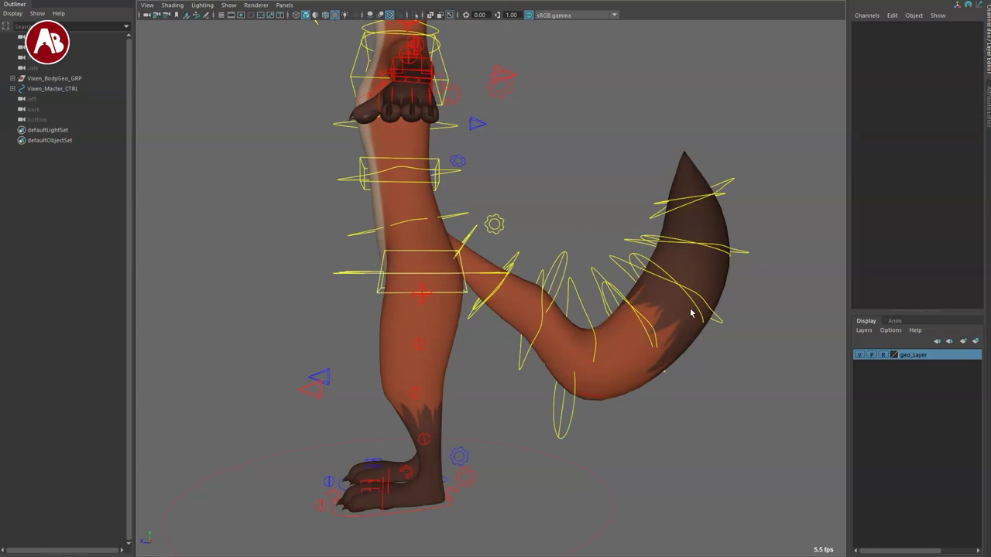
# Try moving a bendy control nearer the tail's tip, and undo all the recent tail changes
pyautogui.click(649, 262)
pyautogui.moveTo(661, 288); pyautogui.dragTo(712, 252)
pyautogui.hotkey('ctrl', 'z')
pyautogui.click(546, 400)
pyautogui.hotkey('ctrl', 'z')
pyautogui.hotkey('ctrl', 'z')
pyautogui.hotkey('ctrl', 'z')
pyautogui.hotkey('ctrl', 'z')
pyautogui.hotkey('ctrl', 'z')
pyautogui.hotkey('ctrl', 'z')
pyautogui.hotkey('ctrl', 'z')
pyautogui.hotkey('ctrl', 'z')
# Raise the right hand beside the head with its arm IK control, to about 16.6, 13.7, 1.2
pyautogui.keyDown('alt'); pyautogui.moveTo(581, 407); pyautogui.dragTo(508, 416); pyautogui.keyUp('alt')
pyautogui.keyDown('alt'); pyautogui.moveTo(650, 446); pyautogui.dragTo(526, 375, button='right'); pyautogui.keyUp('alt')
pyautogui.click(584, 398)
pyautogui.keyDown('alt'); pyautogui.moveTo(496, 310); pyautogui.dragTo(495, 368, button='middle'); pyautogui.keyUp('alt')
pyautogui.keyDown('alt'); pyautogui.moveTo(394, 354); pyautogui.dragTo(470, 335); pyautogui.keyUp('alt')
pyautogui.keyDown('alt'); pyautogui.moveTo(472, 274); pyautogui.dragTo(469, 343, button='middle'); pyautogui.keyUp('alt')
pyautogui.keyDown('alt'); pyautogui.moveTo(434, 333); pyautogui.dragTo(488, 341, button='right'); pyautogui.keyUp('alt')
pyautogui.keyDown('alt'); pyautogui.moveTo(270, 315); pyautogui.dragTo(377, 298); pyautogui.keyUp('alt')
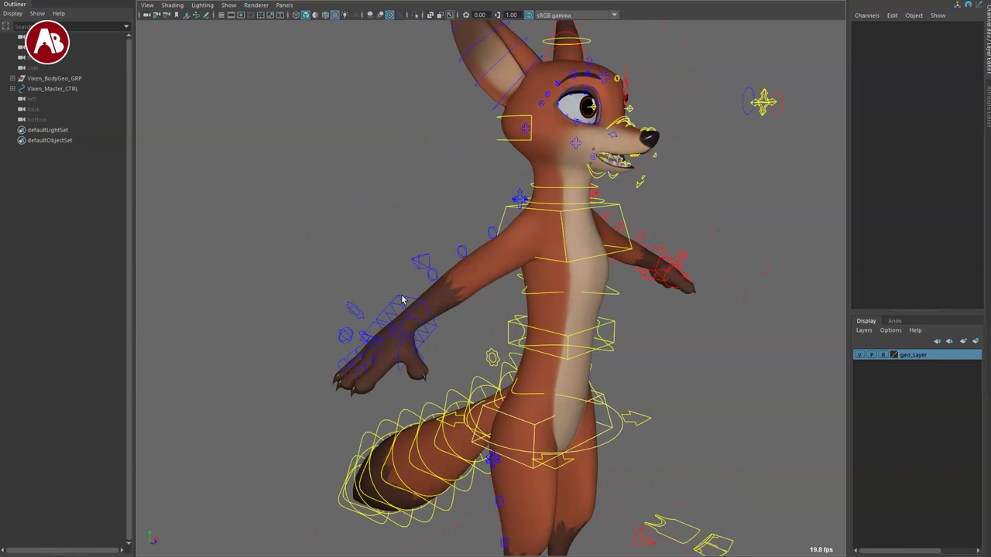
pyautogui.click(401, 300)
pyautogui.moveTo(407, 324); pyautogui.dragTo(442, 168)
pyautogui.keyDown('alt'); pyautogui.moveTo(471, 273); pyautogui.dragTo(426, 305); pyautogui.keyUp('alt')
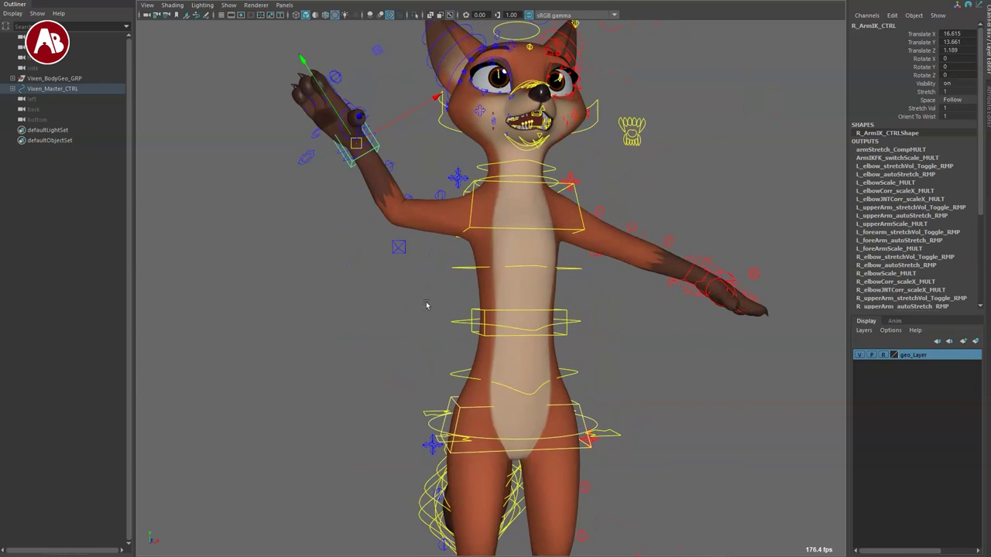
pyautogui.keyDown('alt'); pyautogui.moveTo(426, 305); pyautogui.dragTo(463, 467, button='middle'); pyautogui.keyUp('alt')
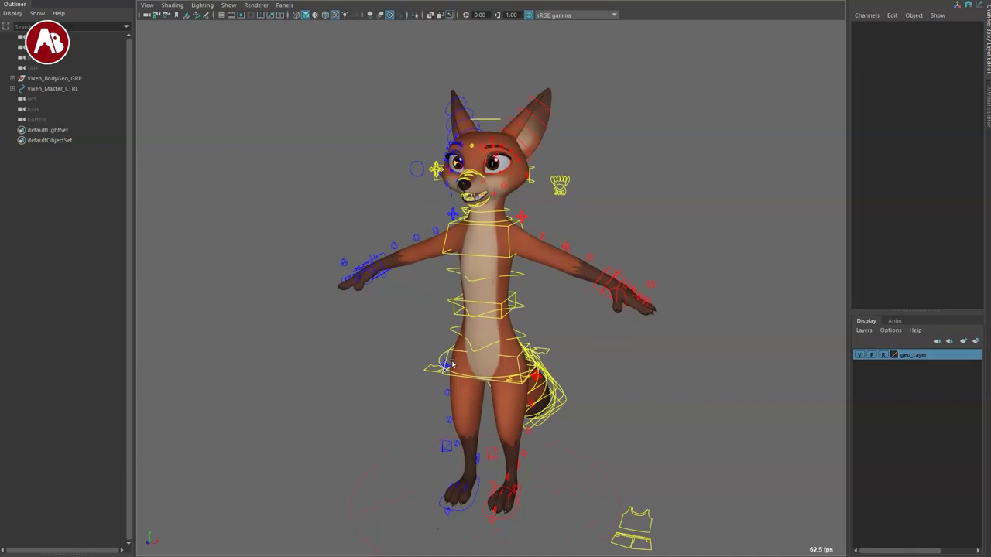
# Examine the full-body rig and its controls from several sides
pyautogui.keyDown('alt'); pyautogui.moveTo(379, 323); pyautogui.dragTo(427, 253); pyautogui.keyUp('alt')
pyautogui.keyDown('alt'); pyautogui.moveTo(426, 253); pyautogui.dragTo(447, 333, button='middle'); pyautogui.keyUp('alt')
pyautogui.keyDown('alt'); pyautogui.moveTo(447, 333); pyautogui.dragTo(411, 358, button='right'); pyautogui.keyUp('alt')
pyautogui.keyDown('alt'); pyautogui.moveTo(411, 359); pyautogui.dragTo(397, 378); pyautogui.keyUp('alt')
pyautogui.keyDown('alt'); pyautogui.moveTo(500, 376); pyautogui.dragTo(398, 345, button='right'); pyautogui.keyUp('alt')
pyautogui.keyDown('alt'); pyautogui.moveTo(398, 345); pyautogui.dragTo(463, 334); pyautogui.keyUp('alt')
pyautogui.keyDown('alt'); pyautogui.moveTo(463, 334); pyautogui.dragTo(411, 320, button='middle'); pyautogui.keyUp('alt')
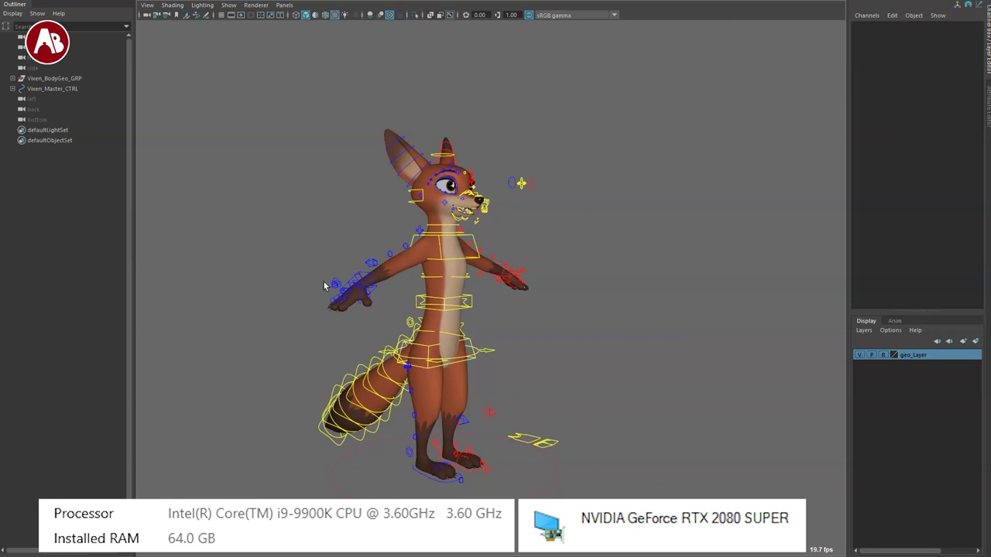
pyautogui.keyDown('alt'); pyautogui.moveTo(414, 403); pyautogui.dragTo(340, 433); pyautogui.keyUp('alt')
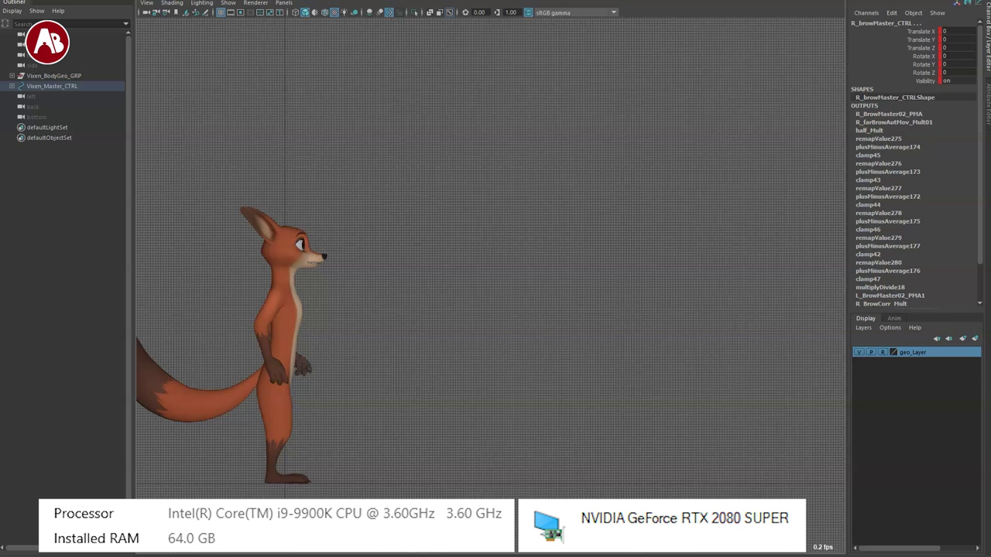
# Play the side-view jump animation and inspect the FK control at the tail's tip in mid-air
pyautogui.hotkey('alt', 'v')
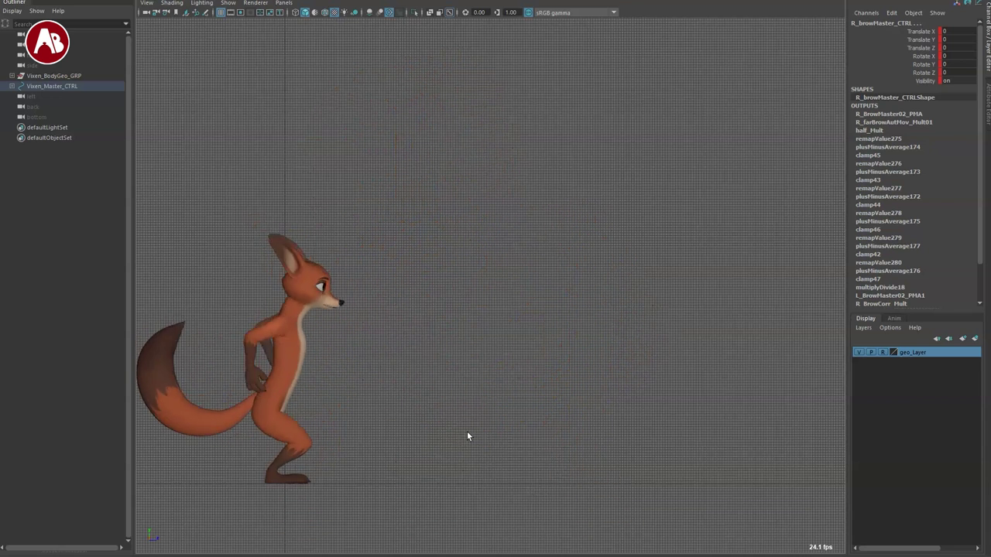
pyautogui.click(377, 361)
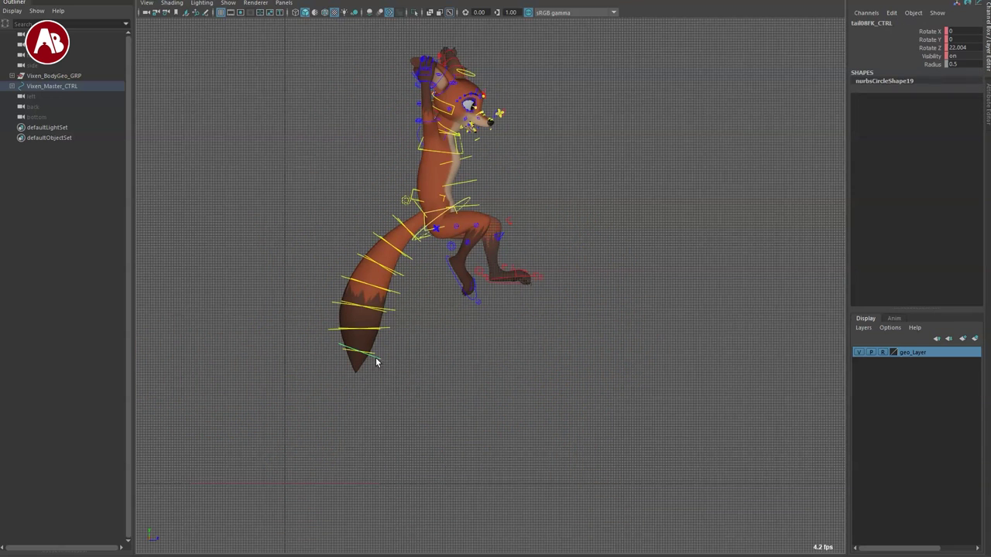
pyautogui.click(377, 354)
pyautogui.click(377, 354)
# Try the dynamic tail by setting the tail switch's FK / Dynamic to 1, and return it to FK
pyautogui.click(401, 203)
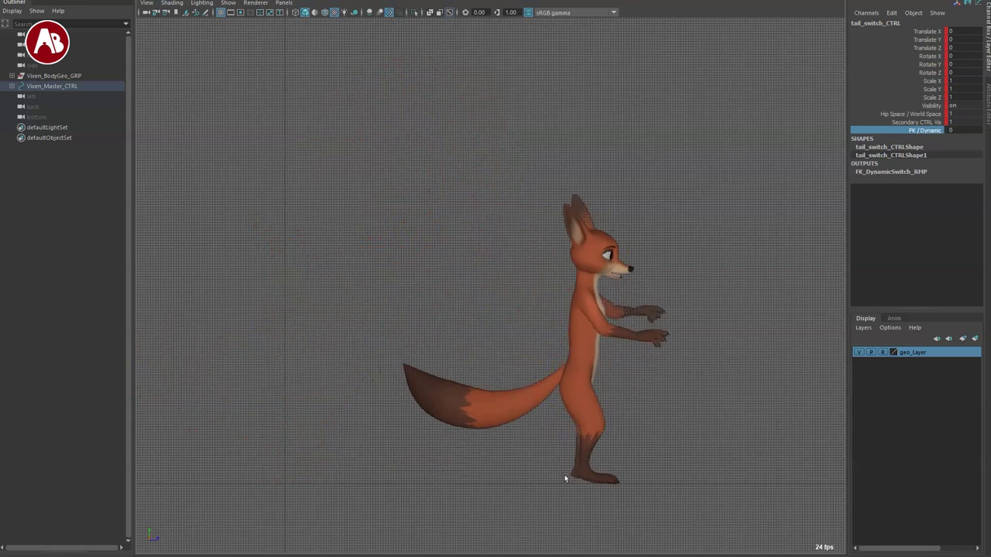
pyautogui.moveTo(517, 441); pyautogui.dragTo(526, 417, button='middle')
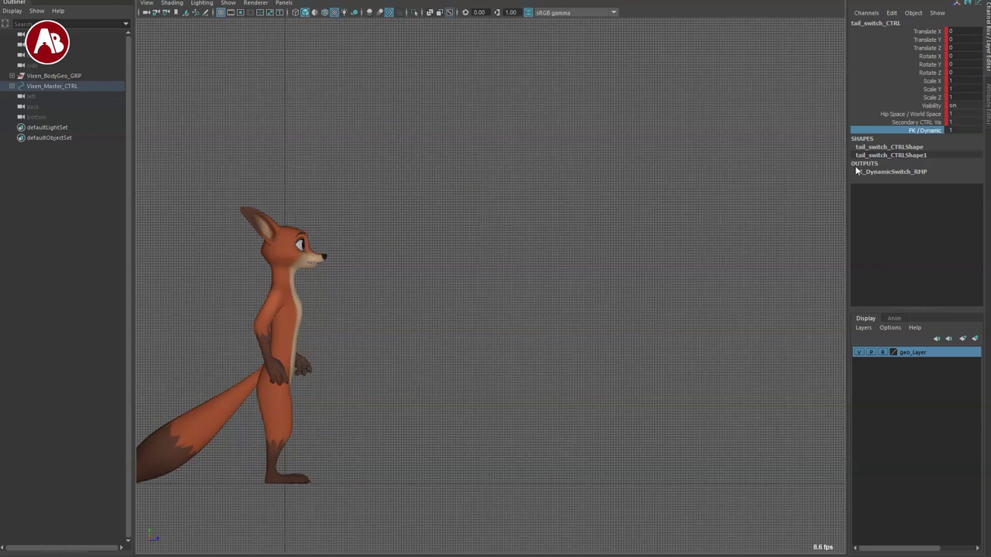
pyautogui.moveTo(564, 265); pyautogui.dragTo(539, 266, button='middle')
pyautogui.click(389, 466)
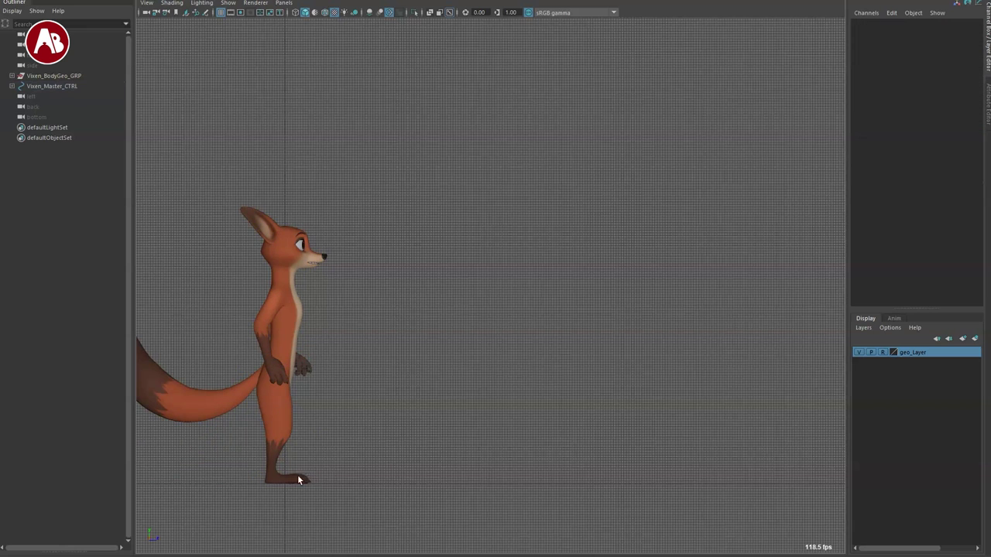
# Replay the jump and try rotating the head control in the crouch to about 78.7 in X, undoing the rotation
pyautogui.hotkey('alt', 'v')
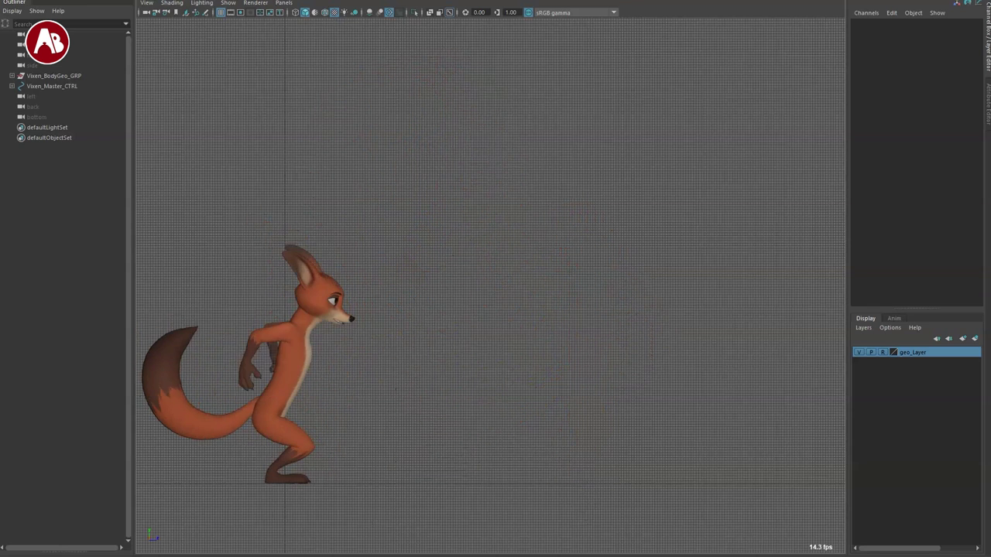
pyautogui.click(294, 334)
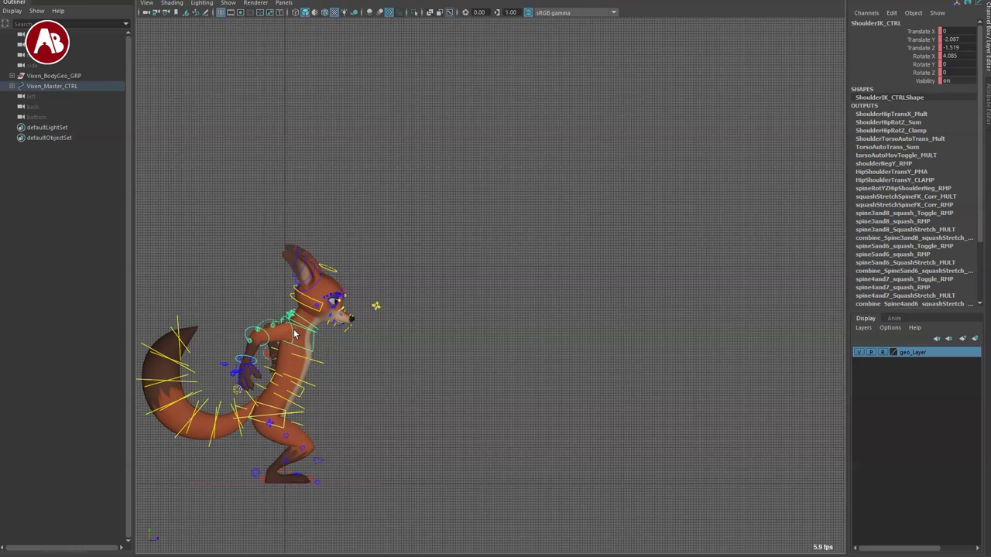
pyautogui.click(329, 284)
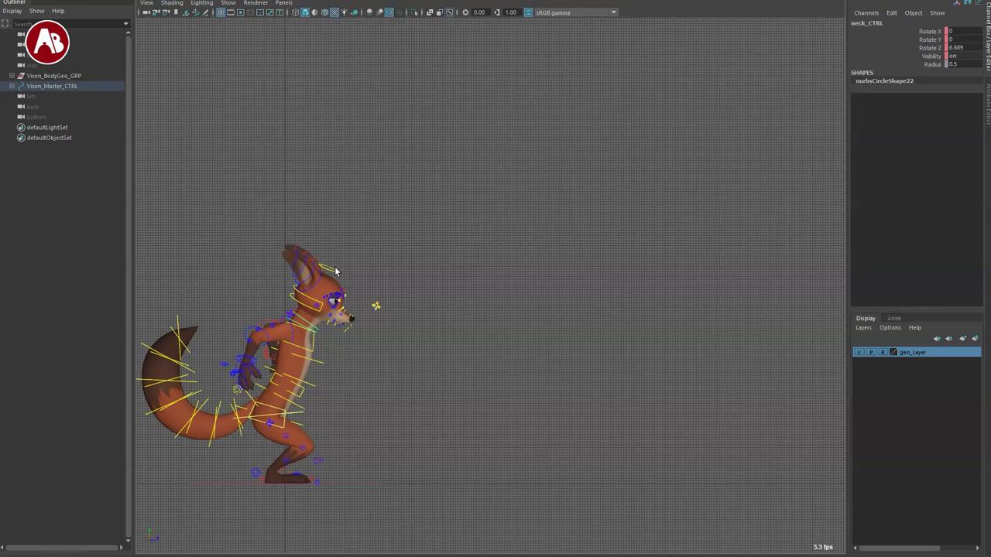
pyautogui.click(338, 283)
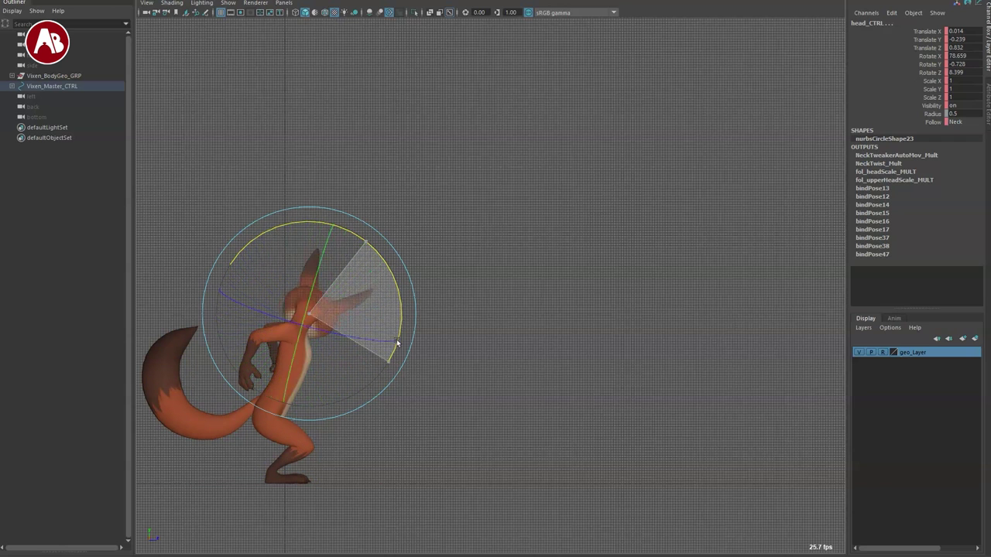
pyautogui.hotkey('ctrl', 'z')
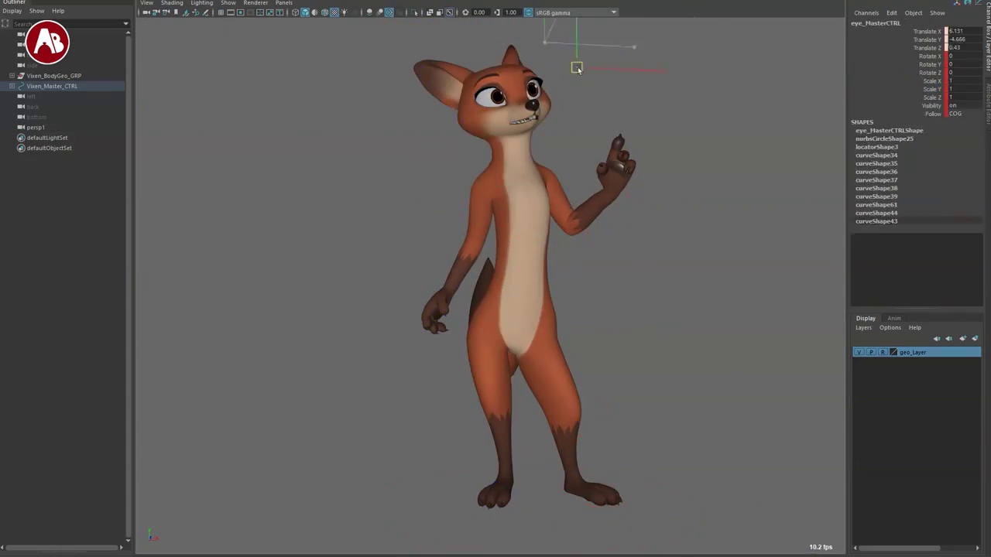
# Aim the standing character's eyes with the eye master control, and toggle the display of the rig controls
pyautogui.click(575, 62)
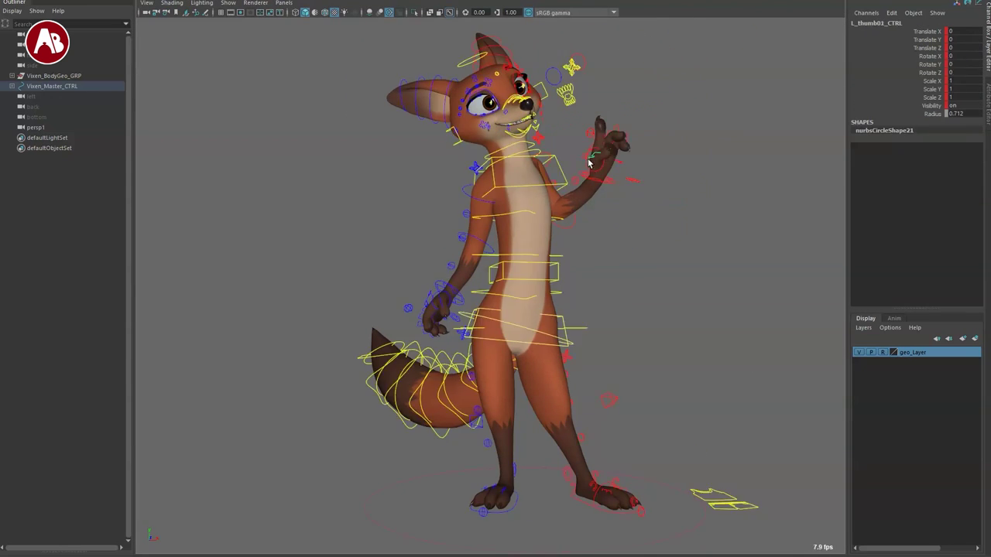
pyautogui.click(389, 253)
pyautogui.press('space')
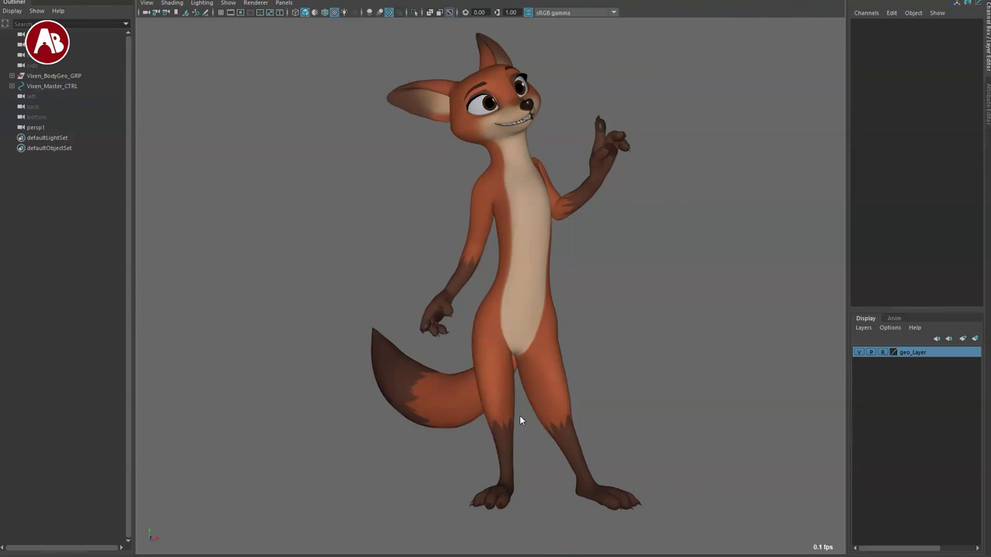
pyautogui.press('space')
pyautogui.press('space')
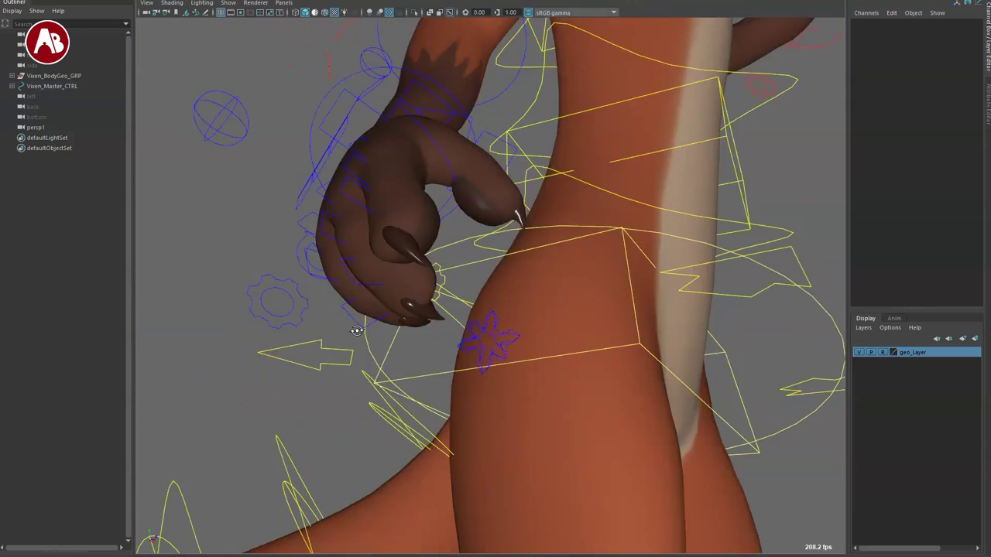
# Try rotating the hip IK control about Z in the standing pose, and undo it
pyautogui.keyDown('alt'); pyautogui.moveTo(511, 433); pyautogui.dragTo(460, 403, button='right'); pyautogui.keyUp('alt')
pyautogui.keyDown('alt'); pyautogui.moveTo(526, 384); pyautogui.dragTo(495, 389); pyautogui.keyUp('alt')
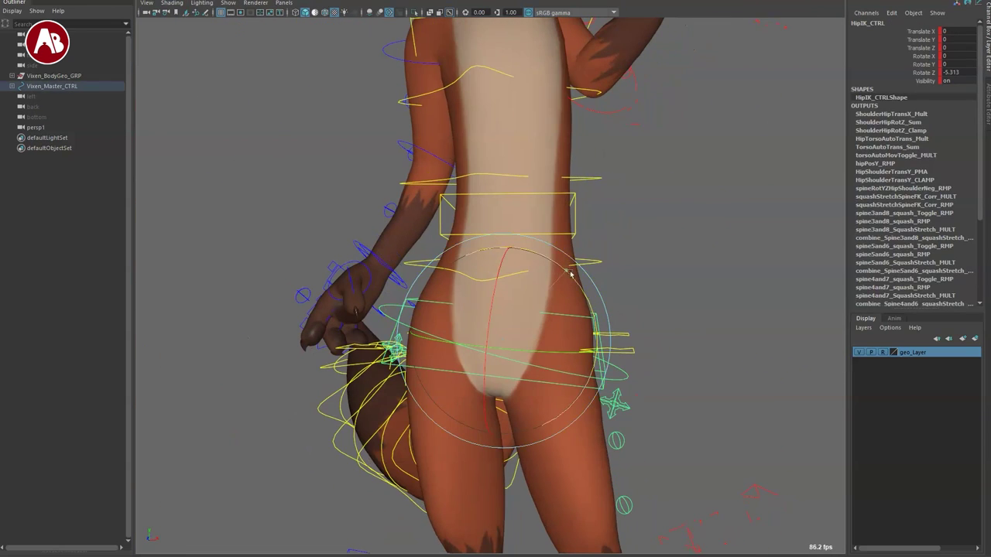
pyautogui.moveTo(570, 274); pyautogui.dragTo(534, 273)
pyautogui.hotkey('ctrl', 'z')
# Try rotating the hip swing control about Z, and undo the rotation
pyautogui.press('q')
pyautogui.click(551, 371)
pyautogui.press('e')
pyautogui.hotkey('ctrl', 'z')
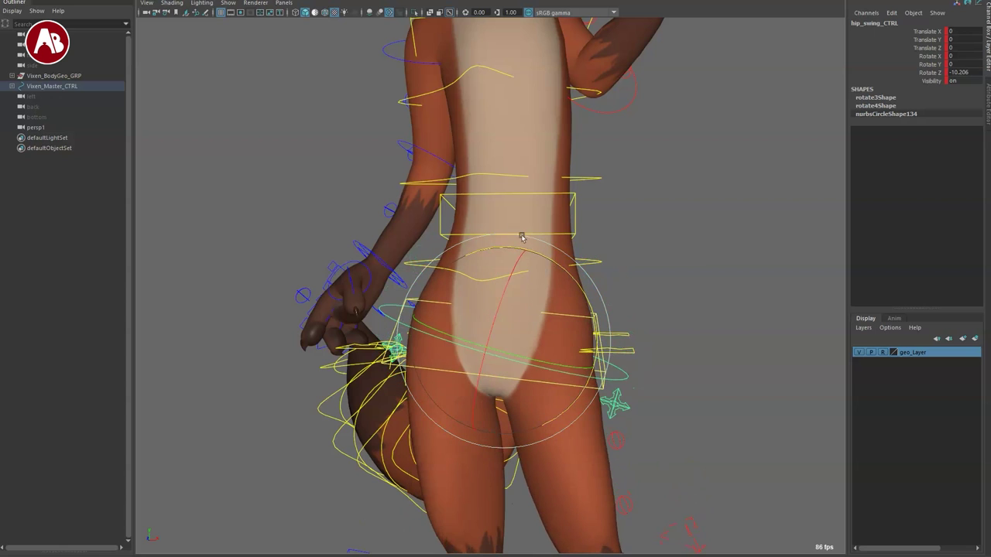
# Select the torso IK control and display the full standing pose without the rig controls
pyautogui.click(575, 229)
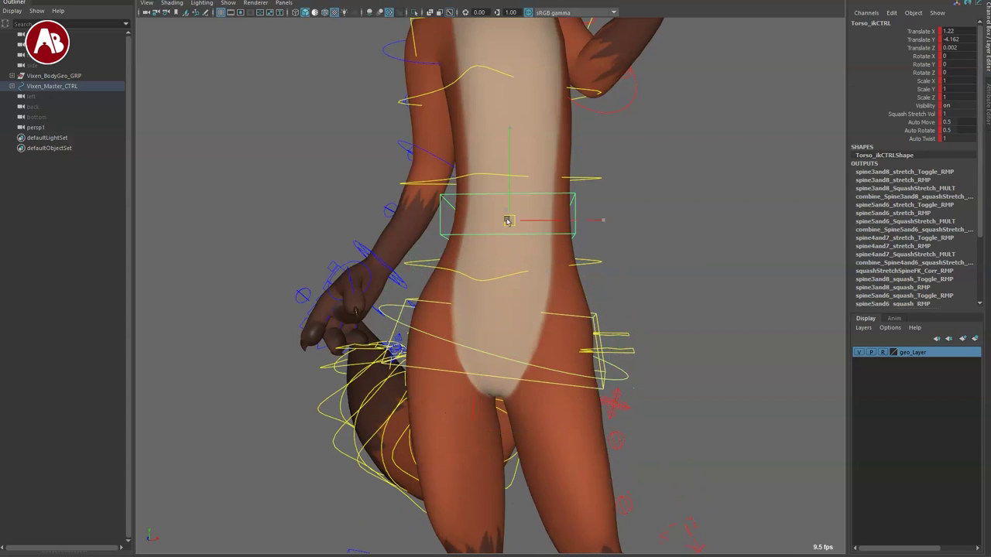
pyautogui.keyDown('alt'); pyautogui.moveTo(458, 348); pyautogui.dragTo(414, 353); pyautogui.keyUp('alt')
pyautogui.press('space')
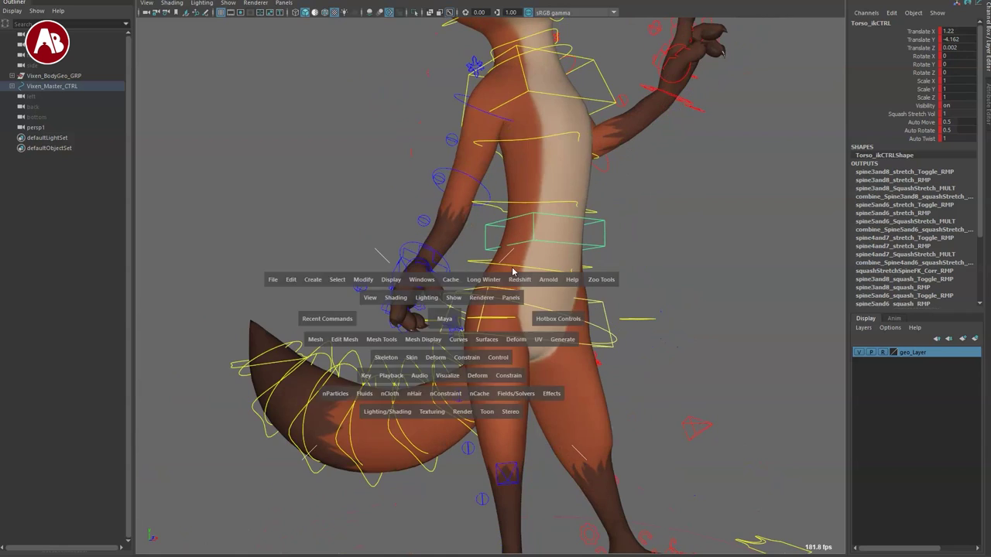
pyautogui.press('space')
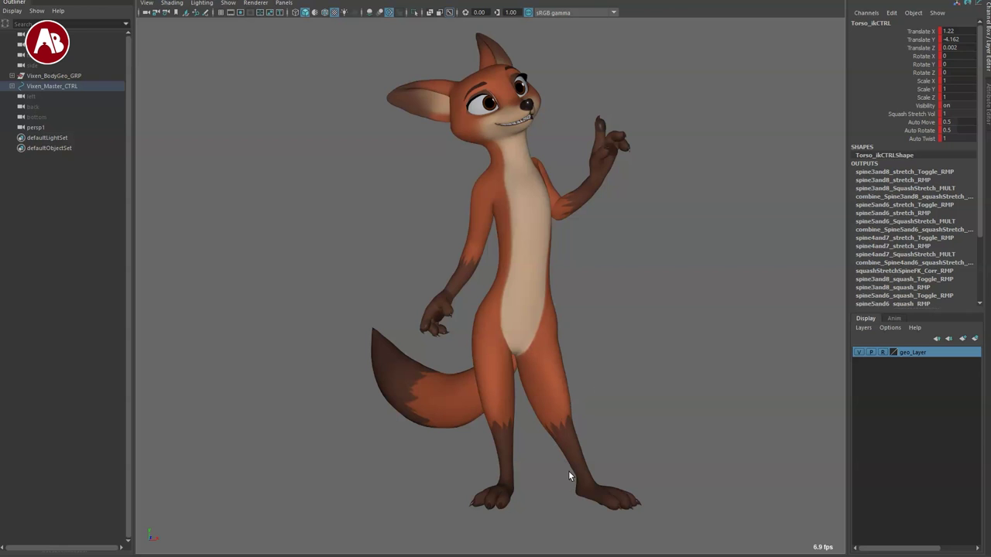
pyautogui.press('space')
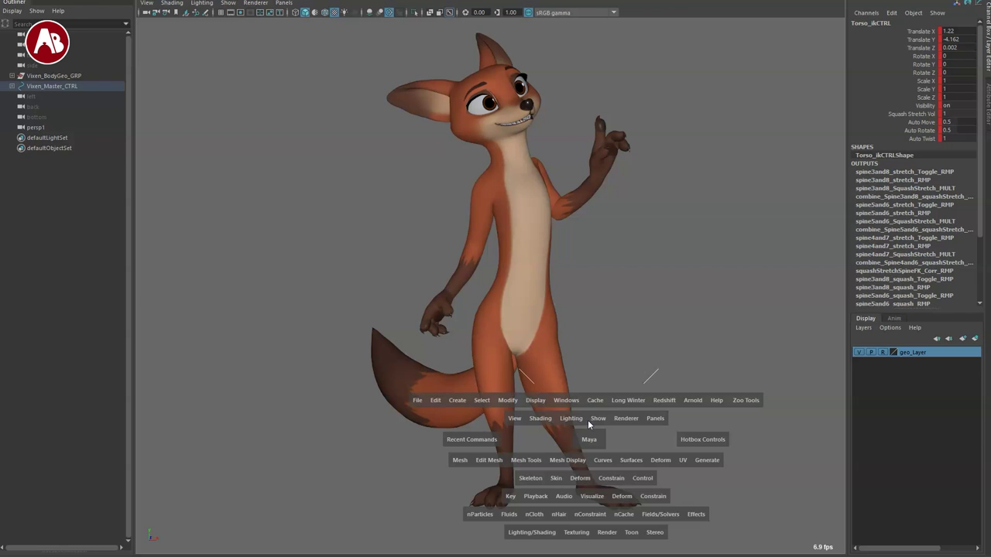
# Examine the standing pose and its rig controls from all sides in the perspective view of the four-view layout and enlarged
pyautogui.keyDown('alt'); pyautogui.moveTo(682, 442); pyautogui.dragTo(652, 406, button='right'); pyautogui.keyUp('alt')
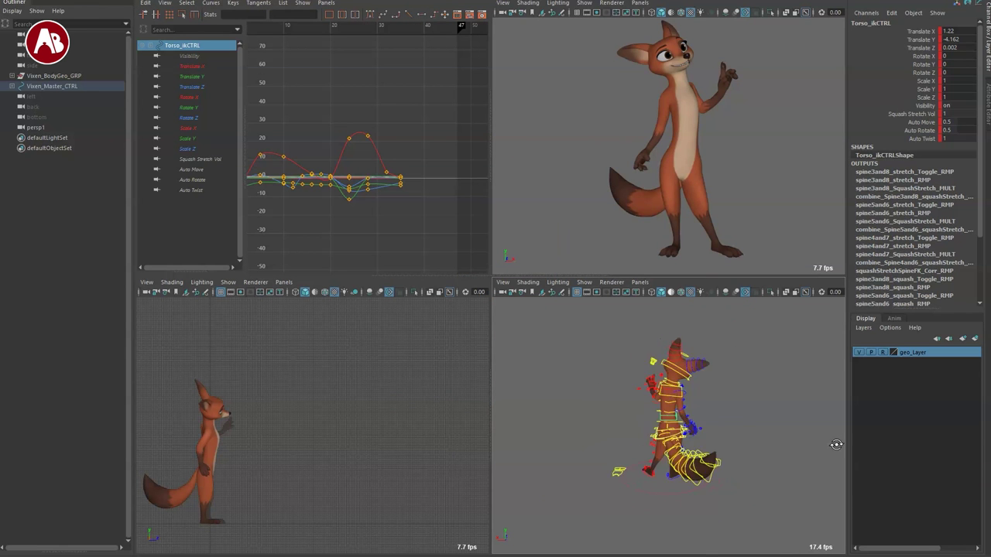
pyautogui.keyDown('alt'); pyautogui.moveTo(647, 444); pyautogui.dragTo(622, 411); pyautogui.keyUp('alt')
pyautogui.keyDown('alt'); pyautogui.moveTo(615, 490); pyautogui.dragTo(615, 439); pyautogui.keyUp('alt')
pyautogui.keyDown('alt'); pyautogui.moveTo(609, 432); pyautogui.dragTo(671, 460, button='middle'); pyautogui.keyUp('alt')
pyautogui.keyDown('alt'); pyautogui.moveTo(674, 453); pyautogui.dragTo(849, 424); pyautogui.keyUp('alt')
pyautogui.keyDown('alt'); pyautogui.moveTo(637, 443); pyautogui.dragTo(736, 469); pyautogui.keyUp('alt')
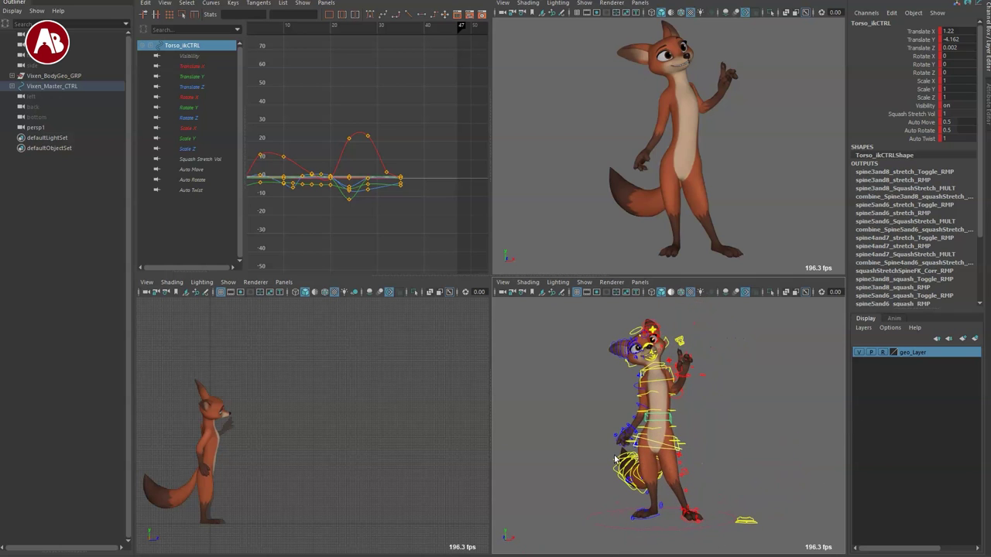
pyautogui.keyDown('alt'); pyautogui.moveTo(590, 447); pyautogui.dragTo(628, 456); pyautogui.keyUp('alt')
pyautogui.press('space')
pyautogui.keyDown('alt'); pyautogui.moveTo(438, 378); pyautogui.dragTo(635, 368); pyautogui.keyUp('alt')
pyautogui.keyDown('alt'); pyautogui.moveTo(413, 350); pyautogui.dragTo(540, 371); pyautogui.keyUp('alt')
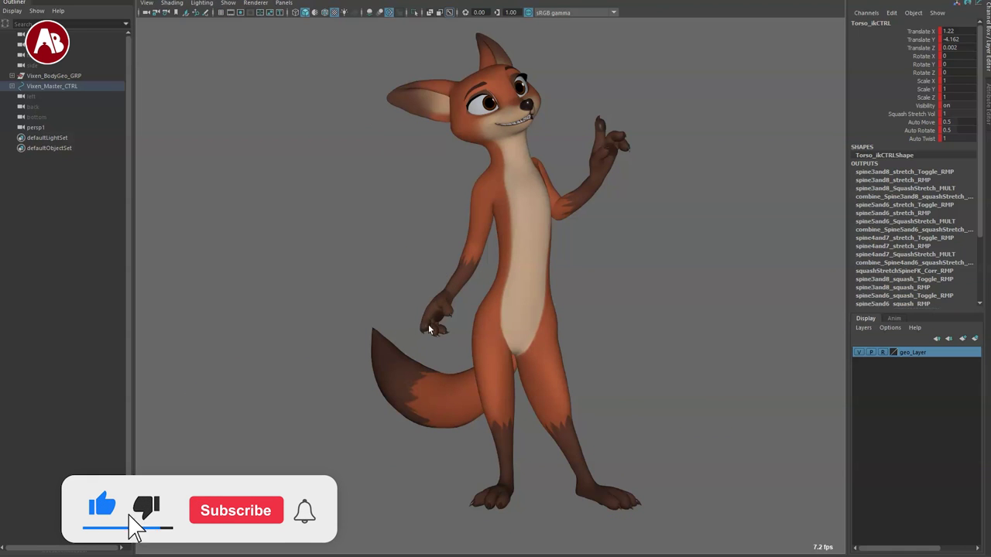
# Frame the character in the side view, enlarge it to watch the jump animation play, and return to the four-view layout
pyautogui.press('space')
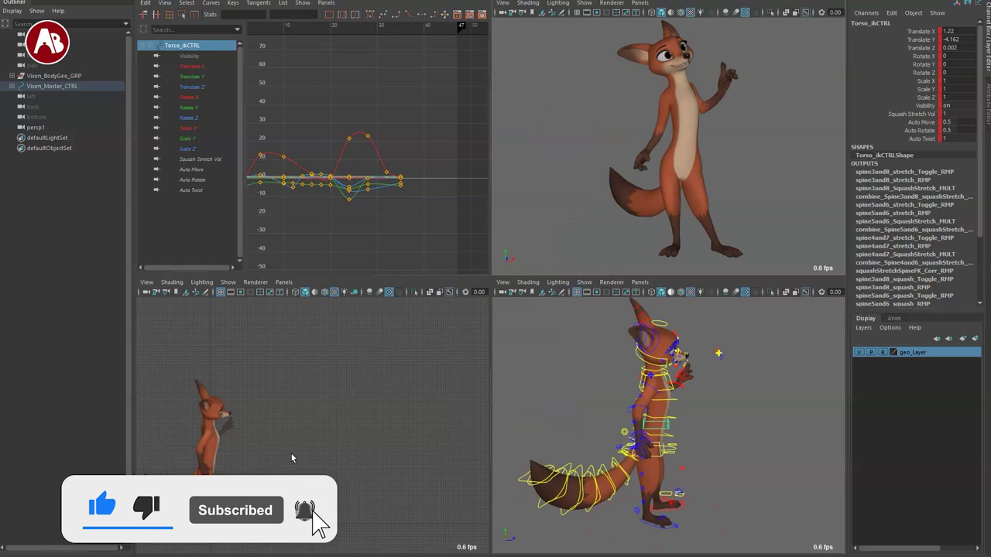
pyautogui.keyDown('alt'); pyautogui.moveTo(207, 450); pyautogui.dragTo(329, 435, button='middle'); pyautogui.keyUp('alt')
pyautogui.press('space')
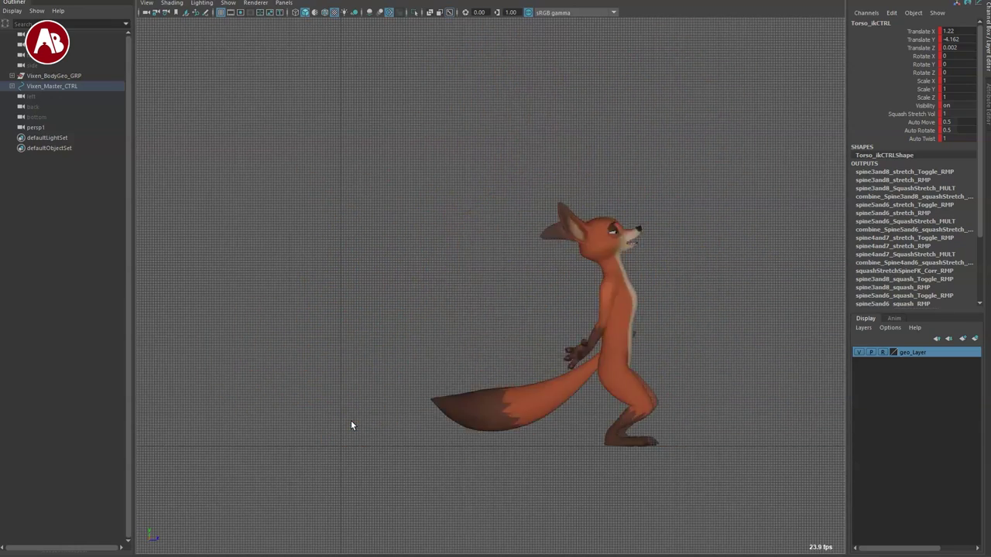
pyautogui.press('space')
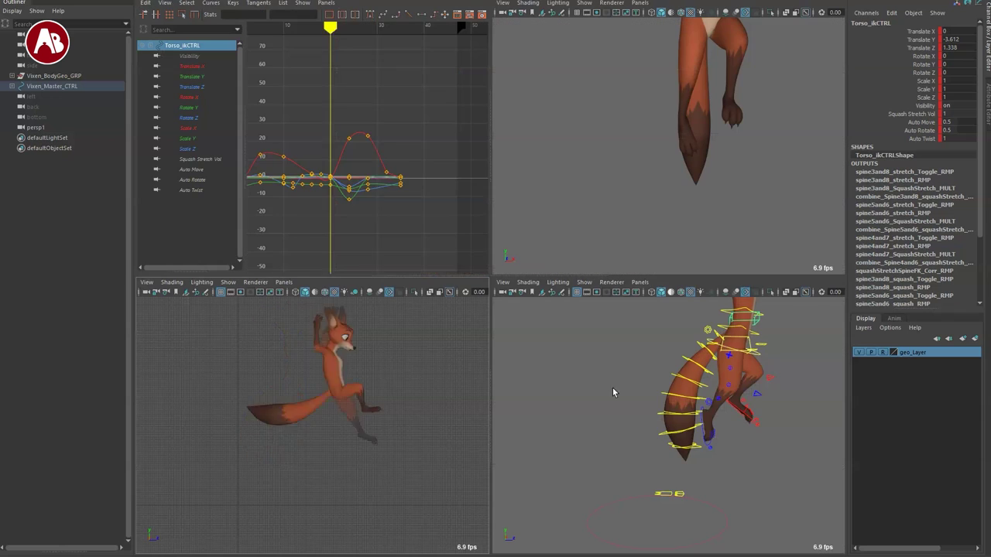
# Watch the jump animation with the rig controls in the enlarged perspective view from several angles, with the torso control deselected
pyautogui.press('space')
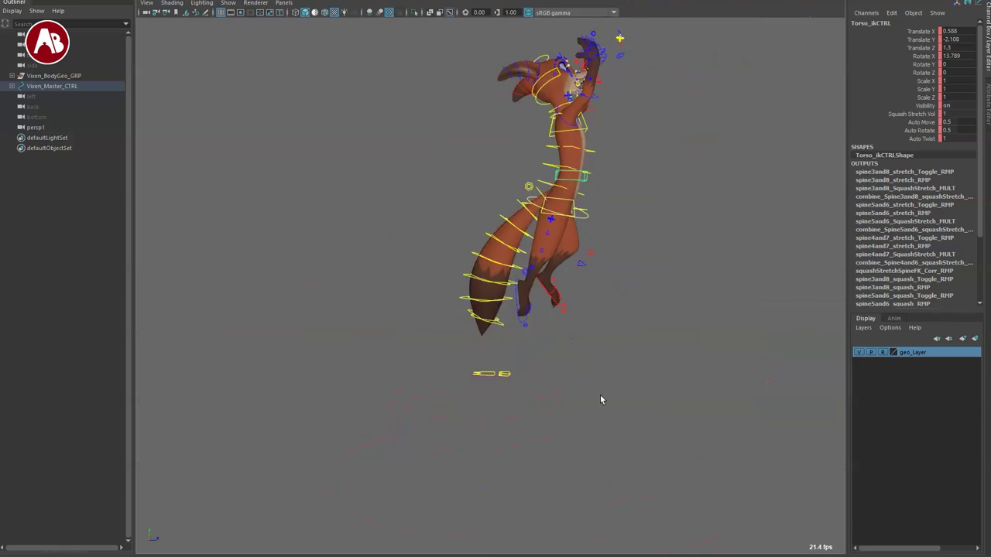
pyautogui.keyDown('alt'); pyautogui.moveTo(611, 378); pyautogui.dragTo(450, 380, button='right'); pyautogui.keyUp('alt')
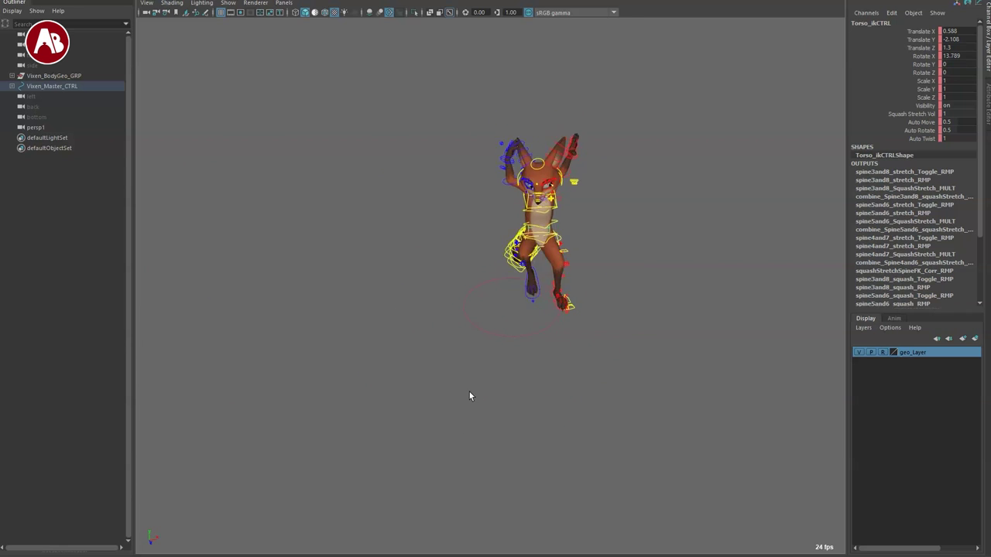
pyautogui.click(469, 396)
pyautogui.keyDown('alt'); pyautogui.moveTo(523, 490); pyautogui.dragTo(490, 544); pyautogui.keyUp('alt')
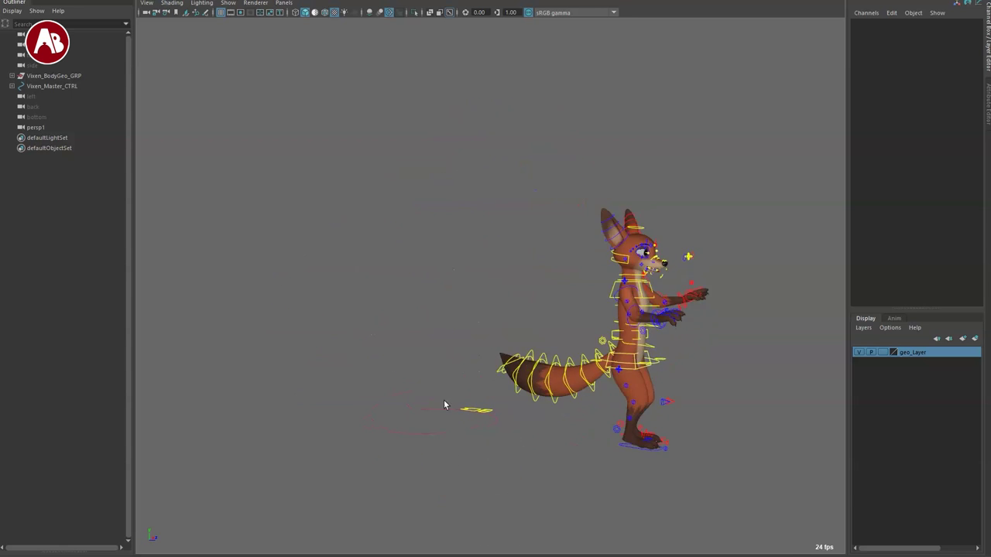